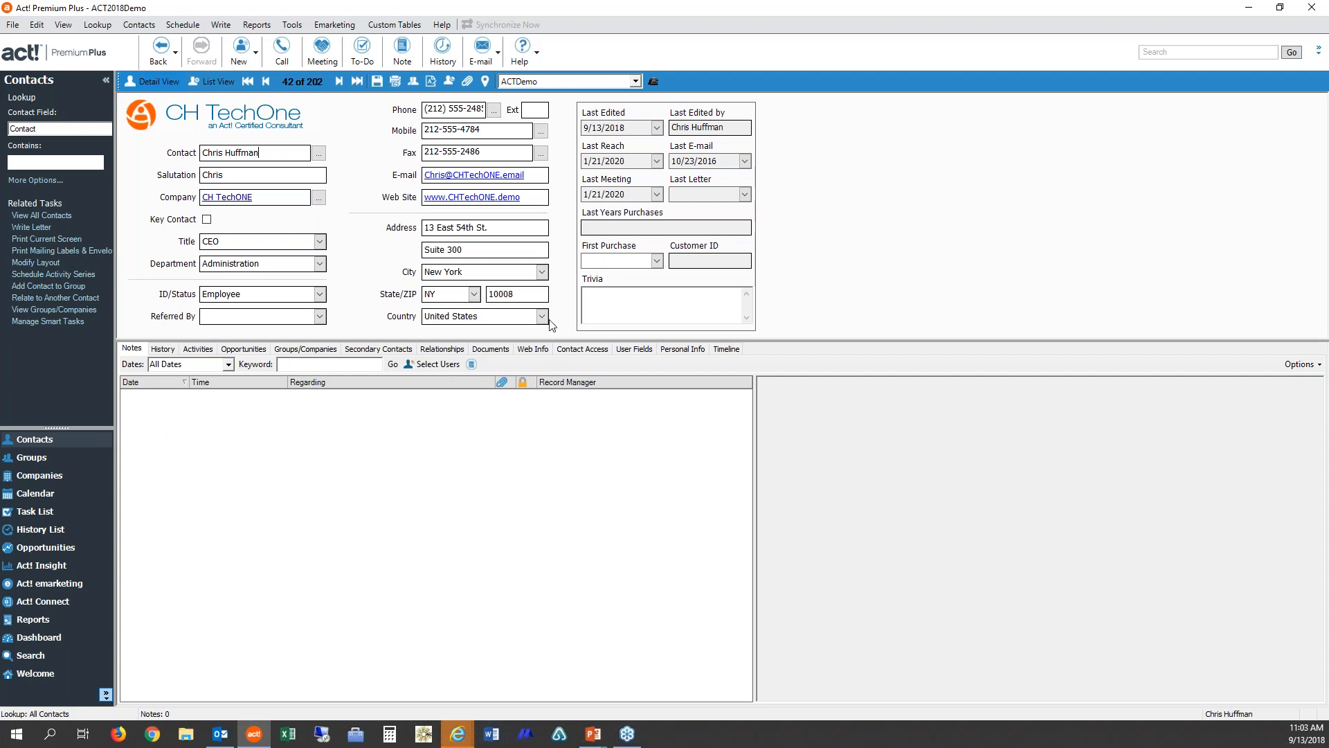
Step: Start the E-mail System Setup from Preferences and choose Microsoft Outlook as the e-mail system for Act!
left_click(291, 26)
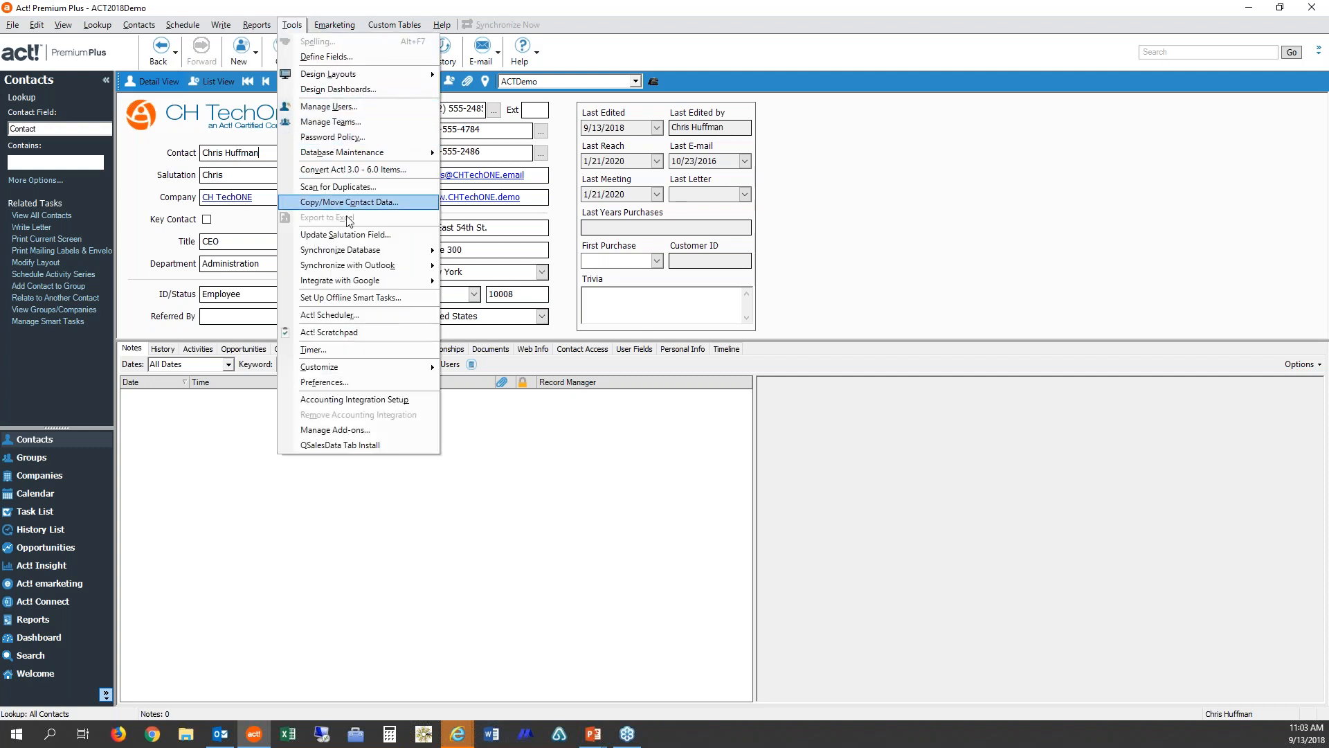
left_click(336, 383)
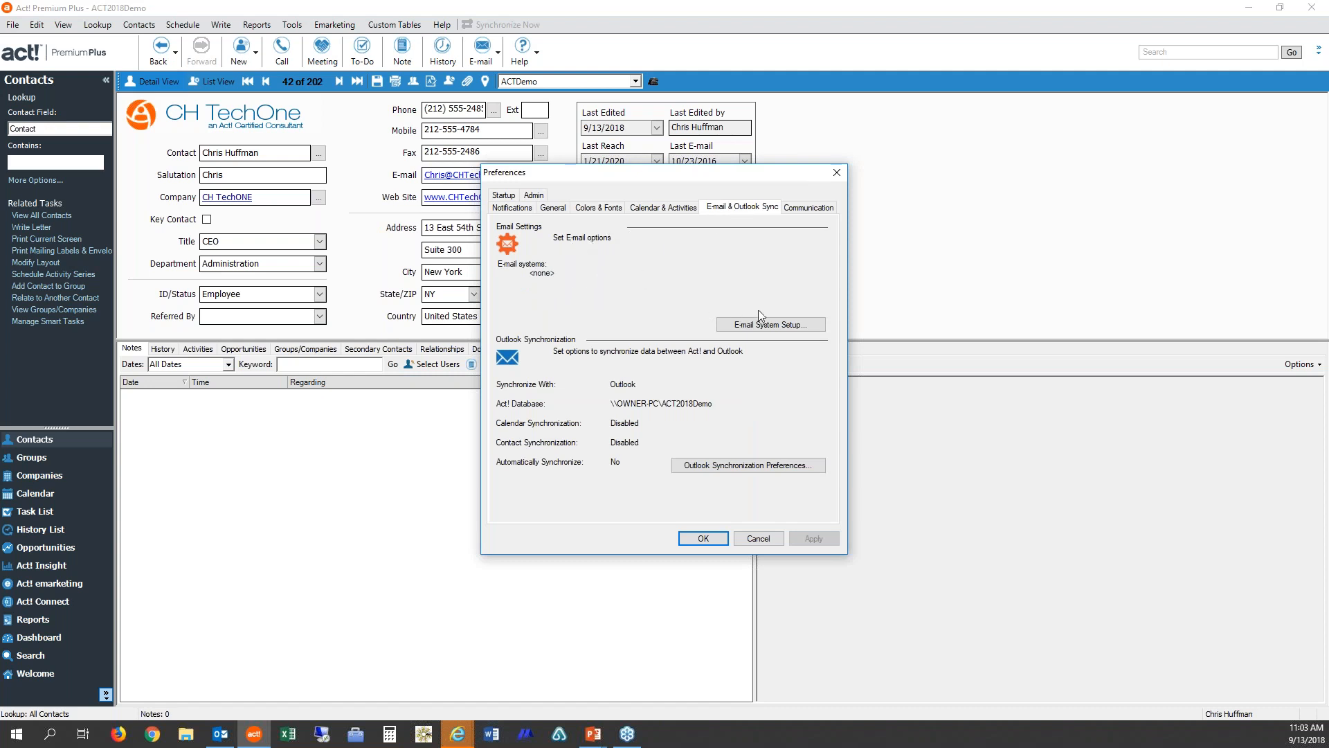
left_click(774, 325)
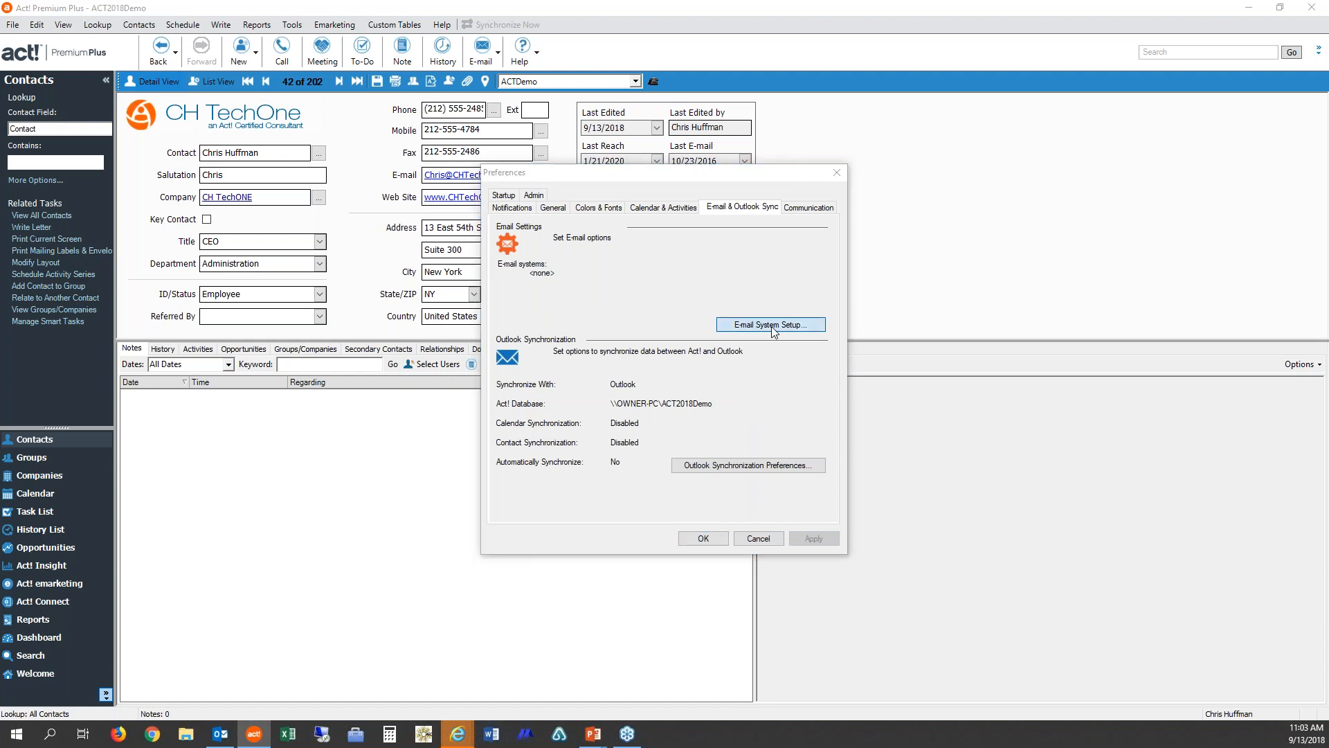
left_click(727, 480)
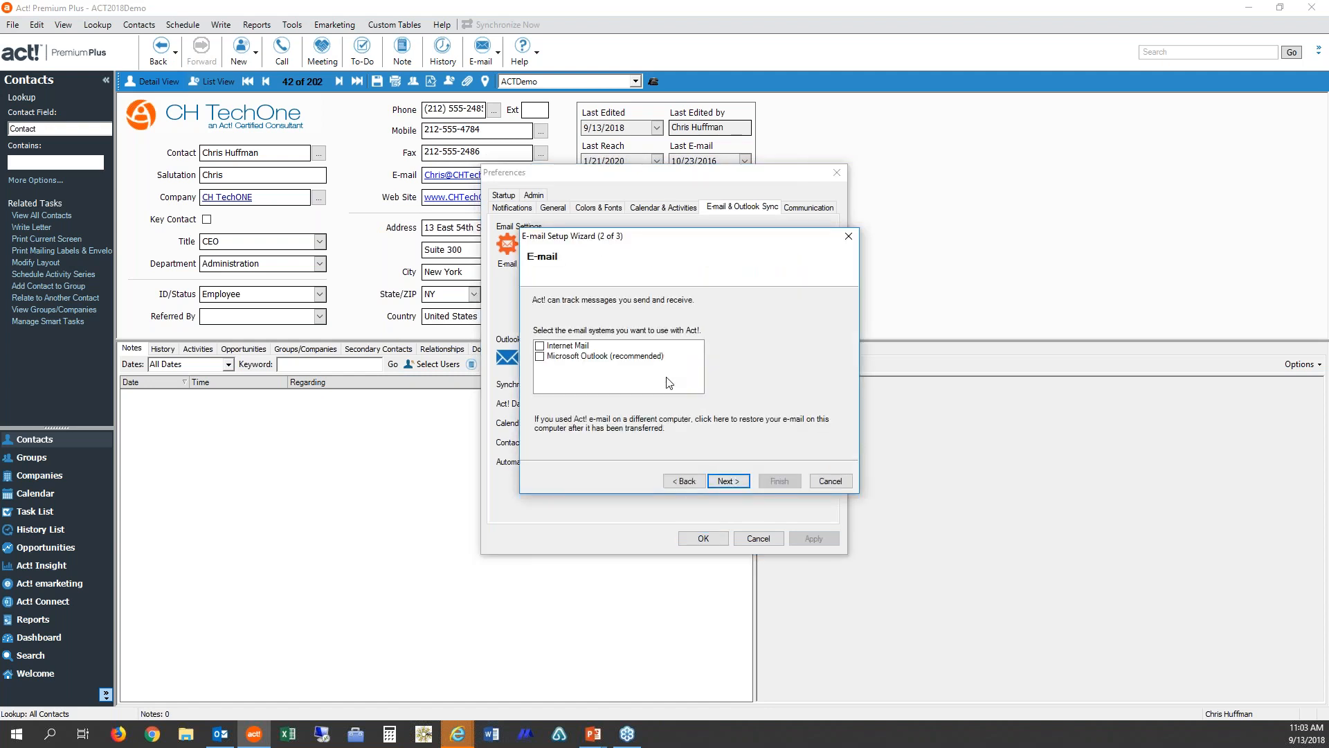
left_click(540, 356)
left_click(747, 481)
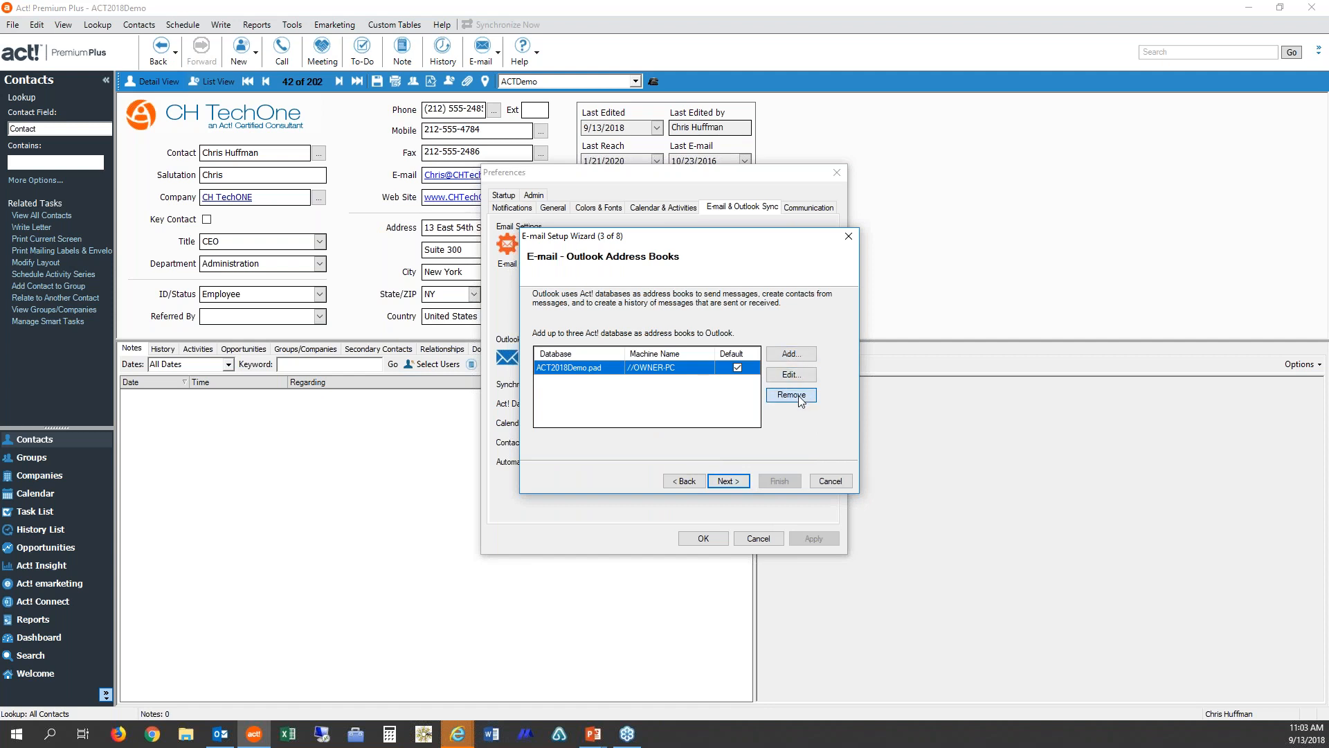
Step: Remove the ACT2018Demo.pad address book and add the ACT2018Demo database back as an Outlook address book
left_click(799, 397)
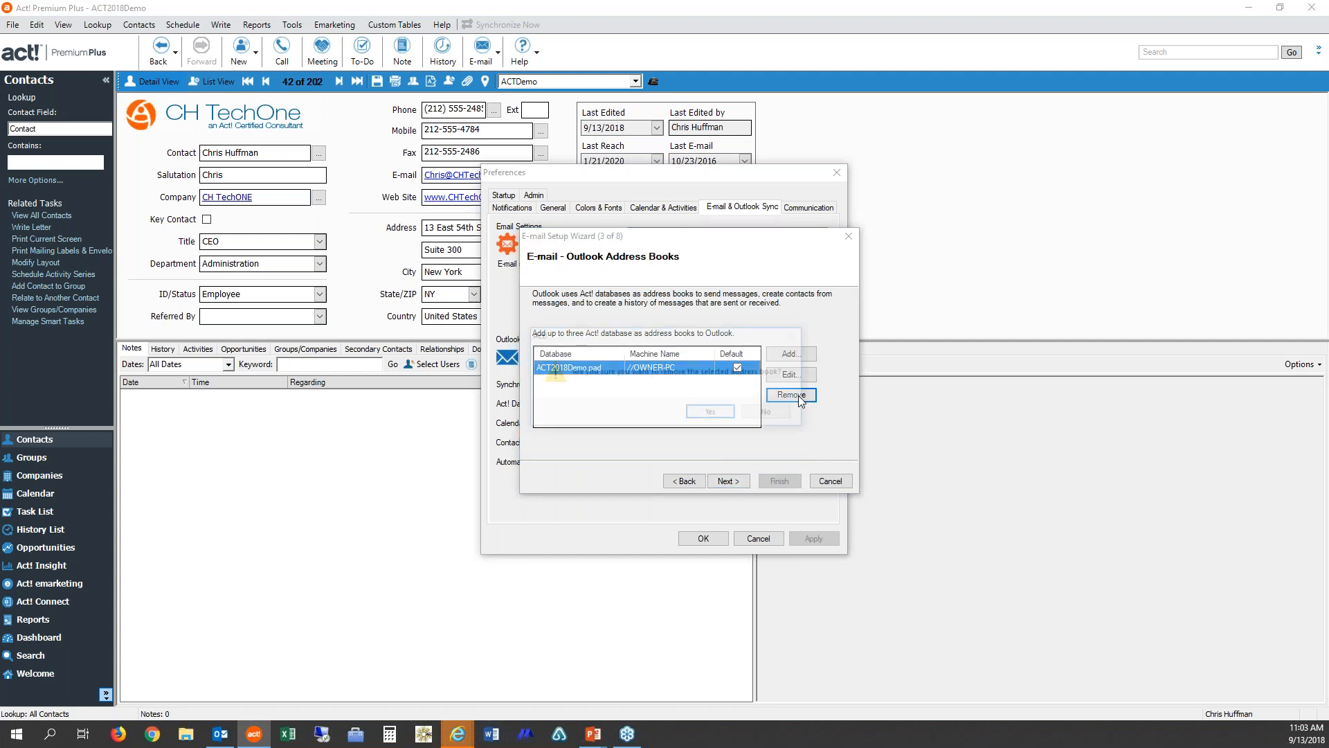
left_click(724, 413)
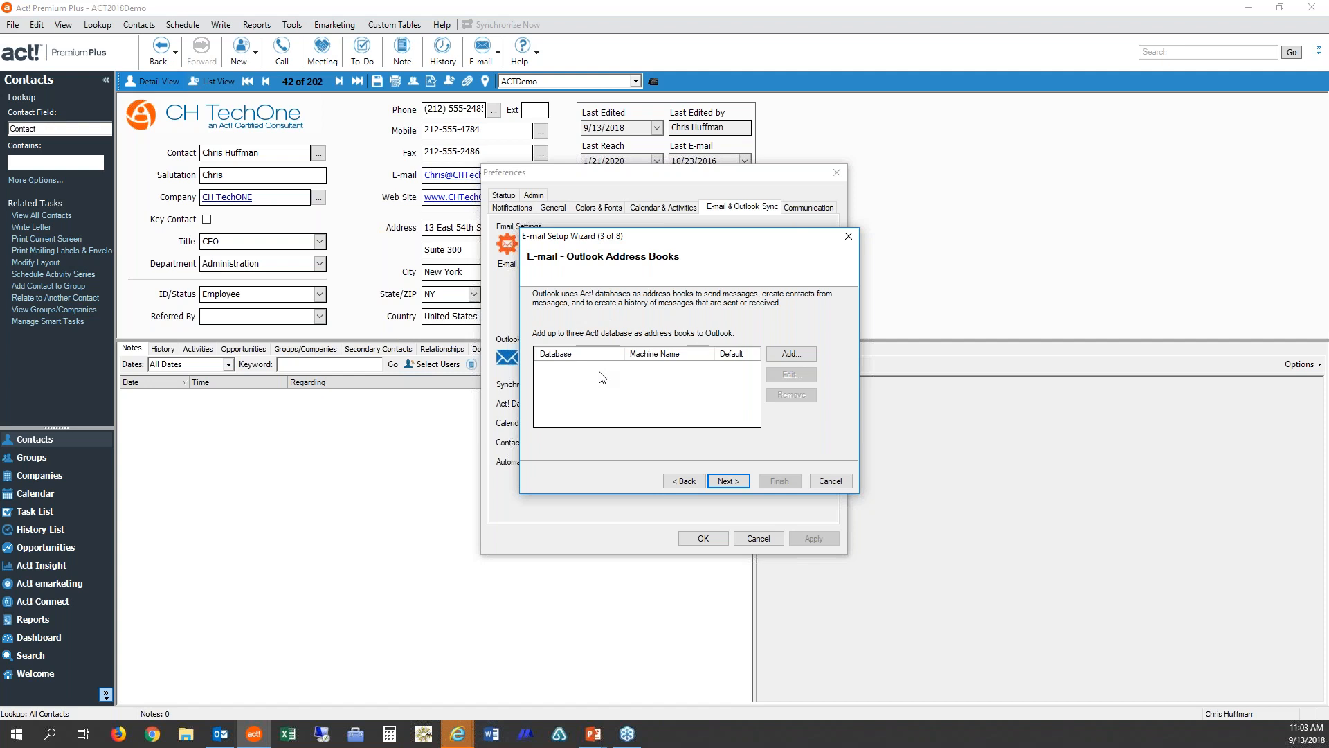
left_click(794, 357)
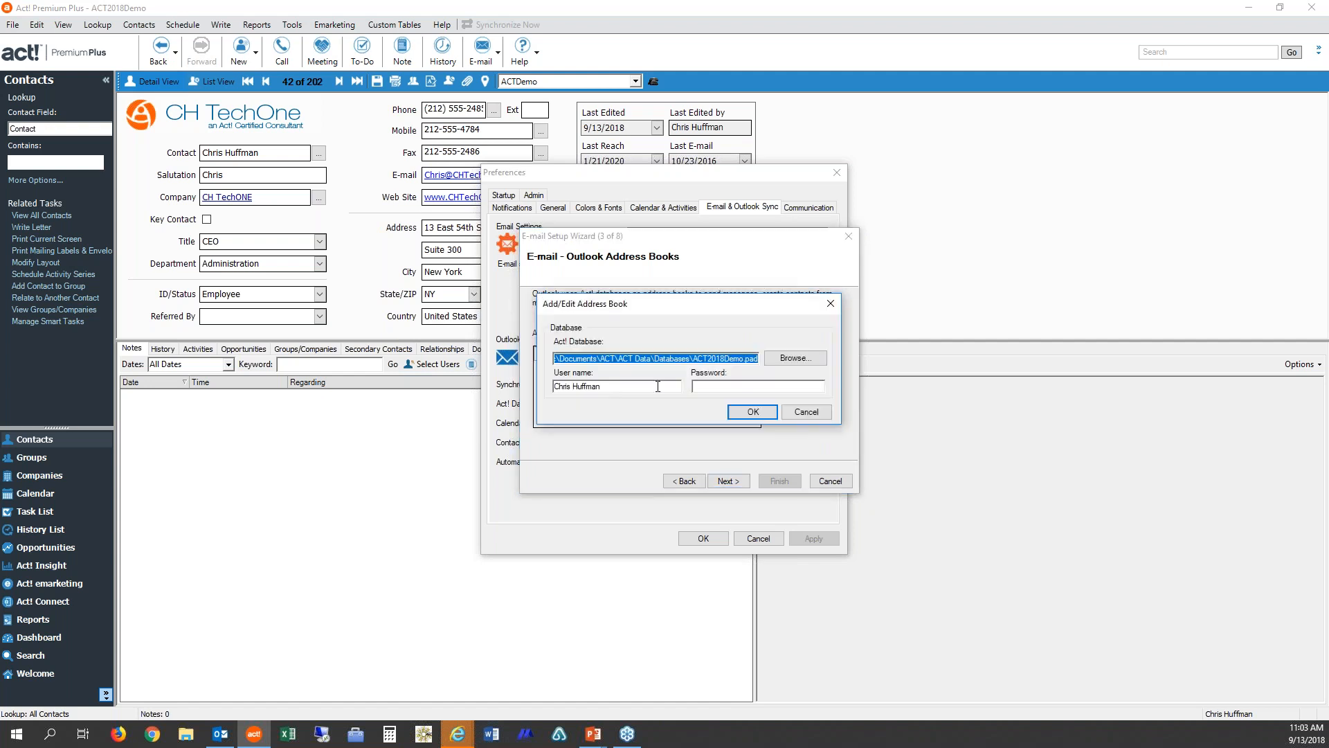
left_click(750, 413)
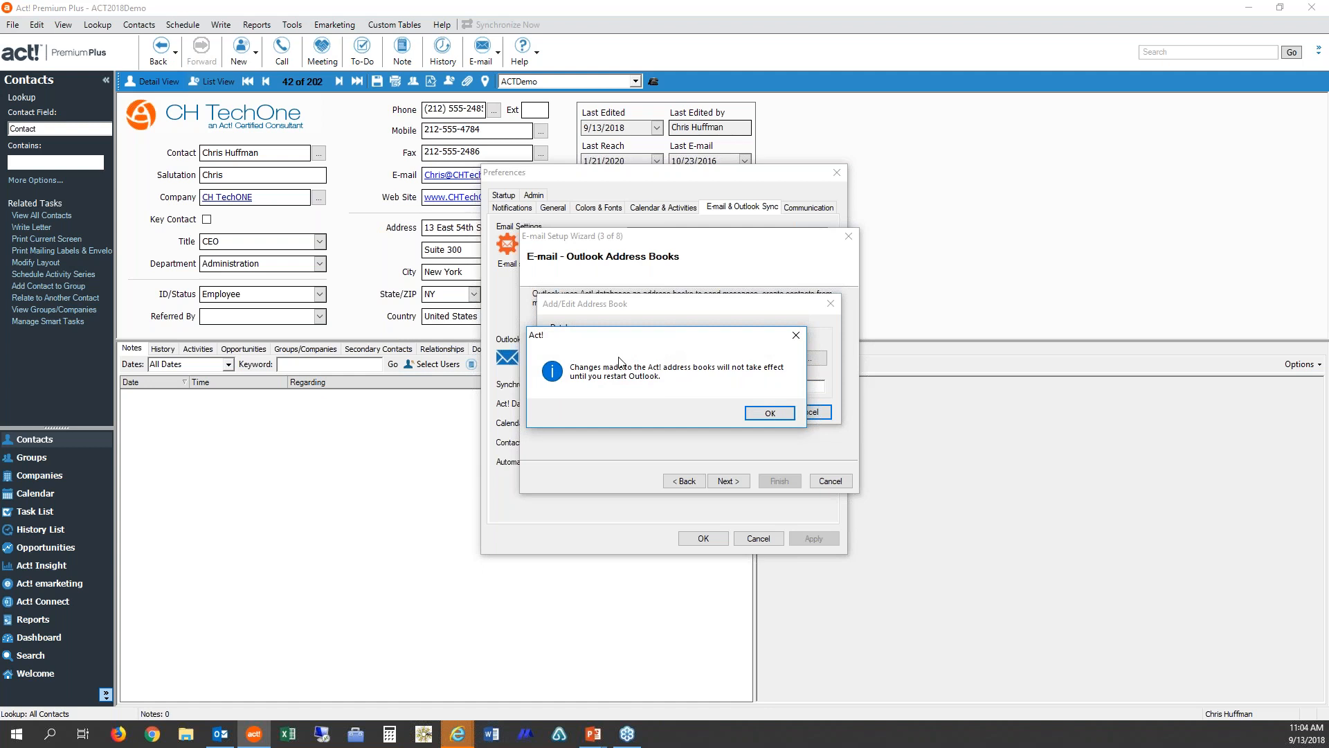
left_click(768, 414)
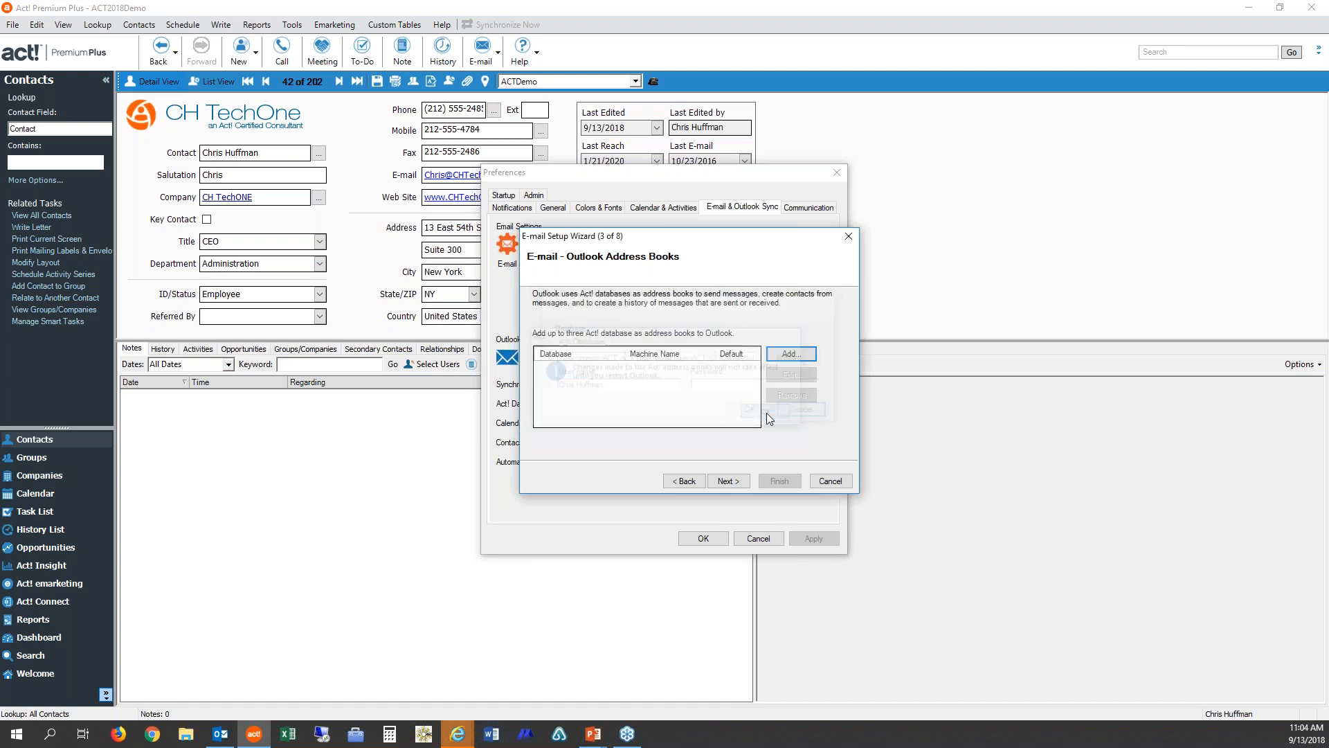
Step: Keep Microsoft Outlook as the e-mail editor and E-mail subject and message (recommended) as the recorded history type
left_click(728, 481)
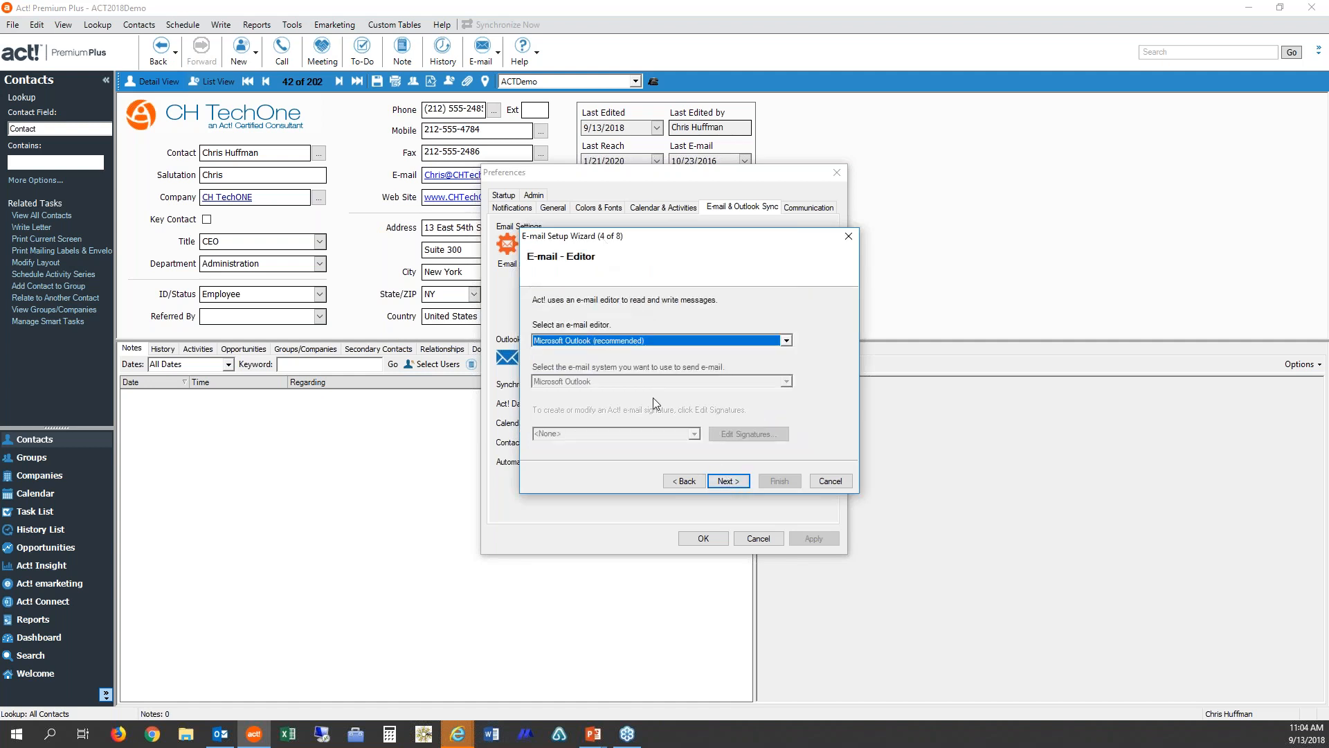
left_click(732, 485)
left_click(728, 481)
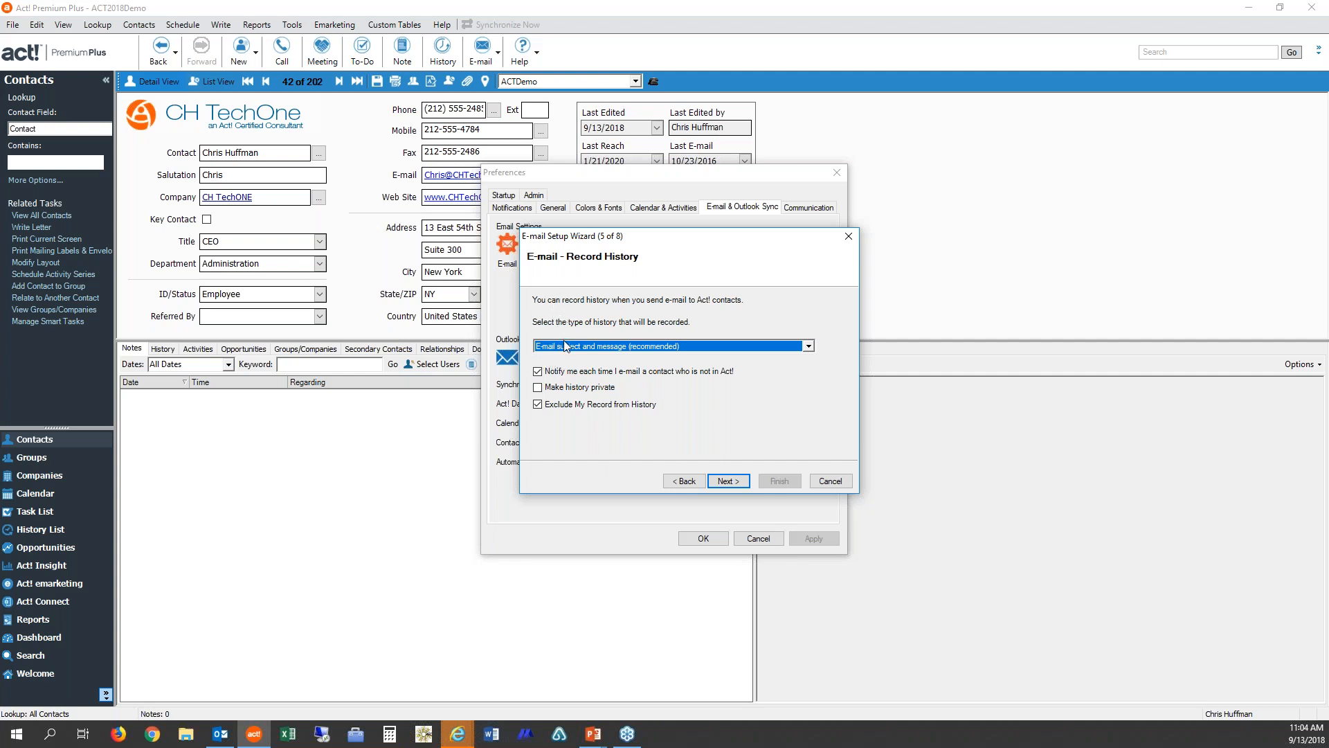
left_click(807, 346)
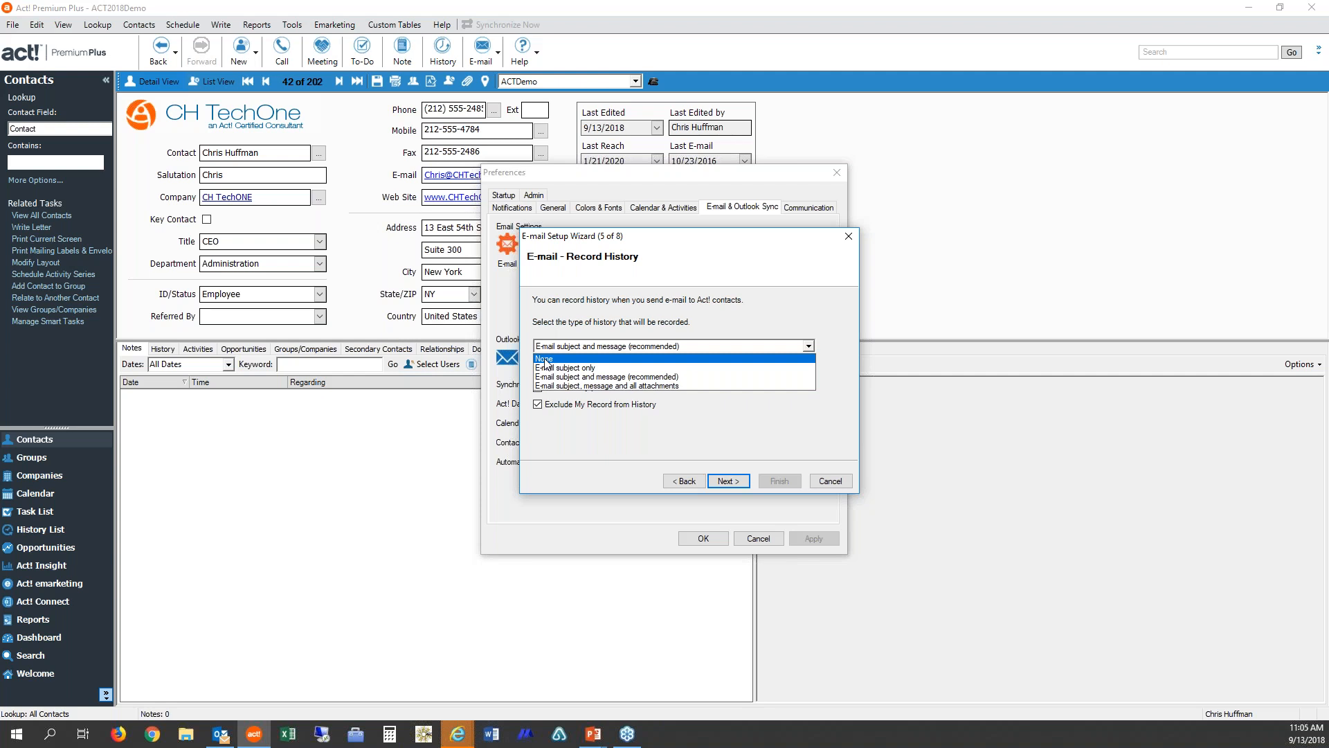
left_click(671, 377)
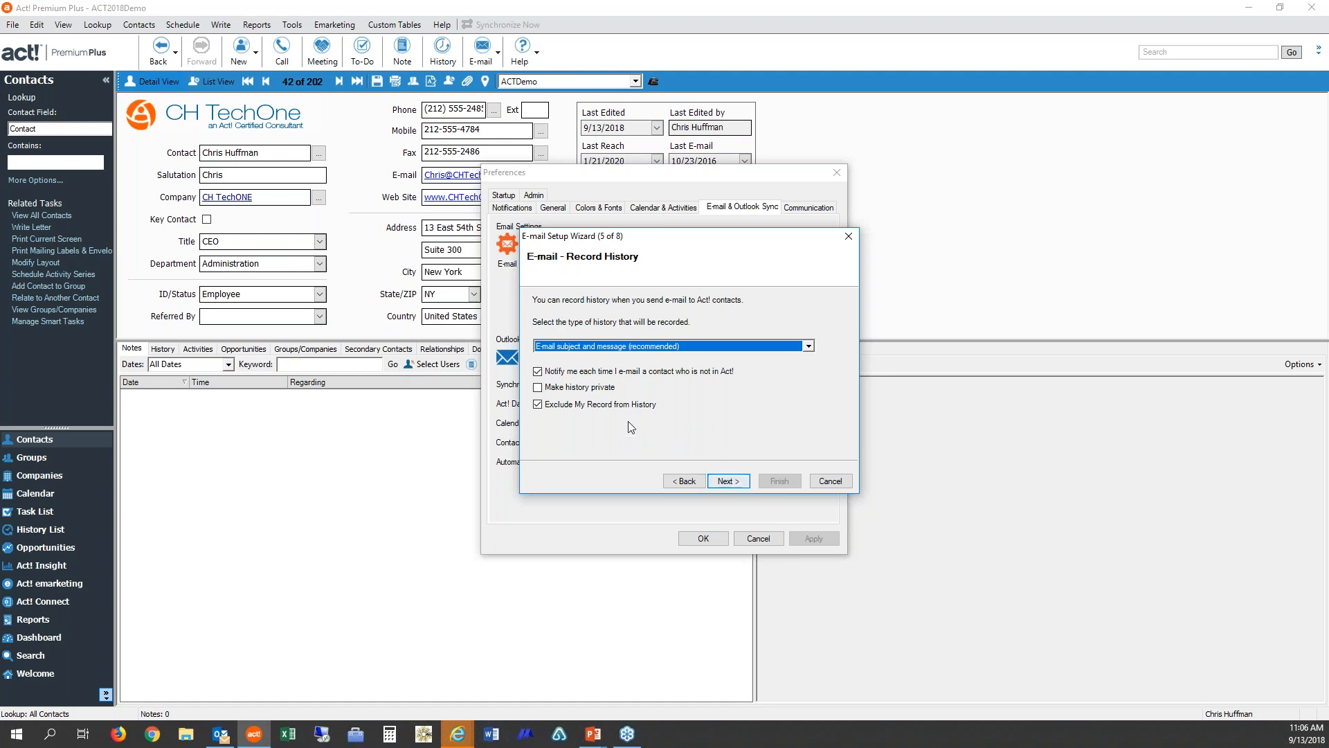
left_click(729, 484)
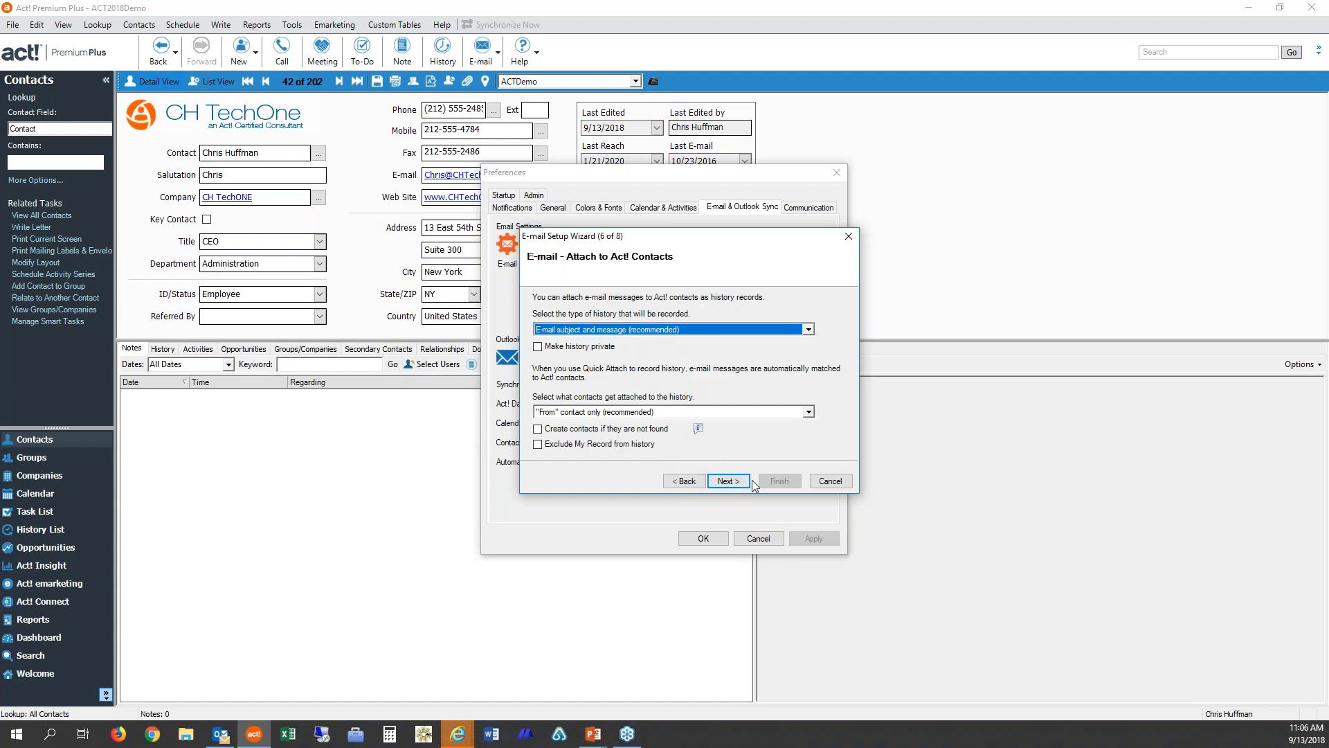
Step: Accept the remaining wizard defaults, finish the e-mail setup and close Preferences
left_click(729, 480)
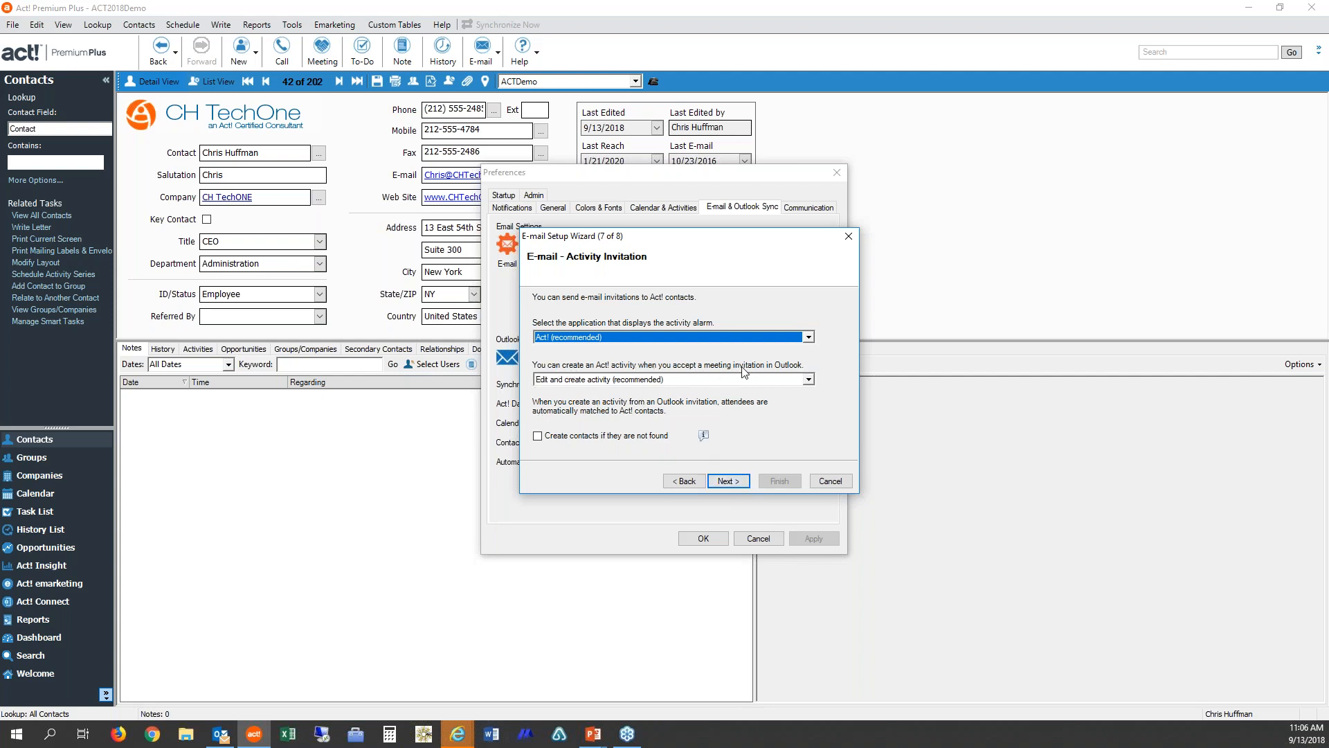
left_click(737, 482)
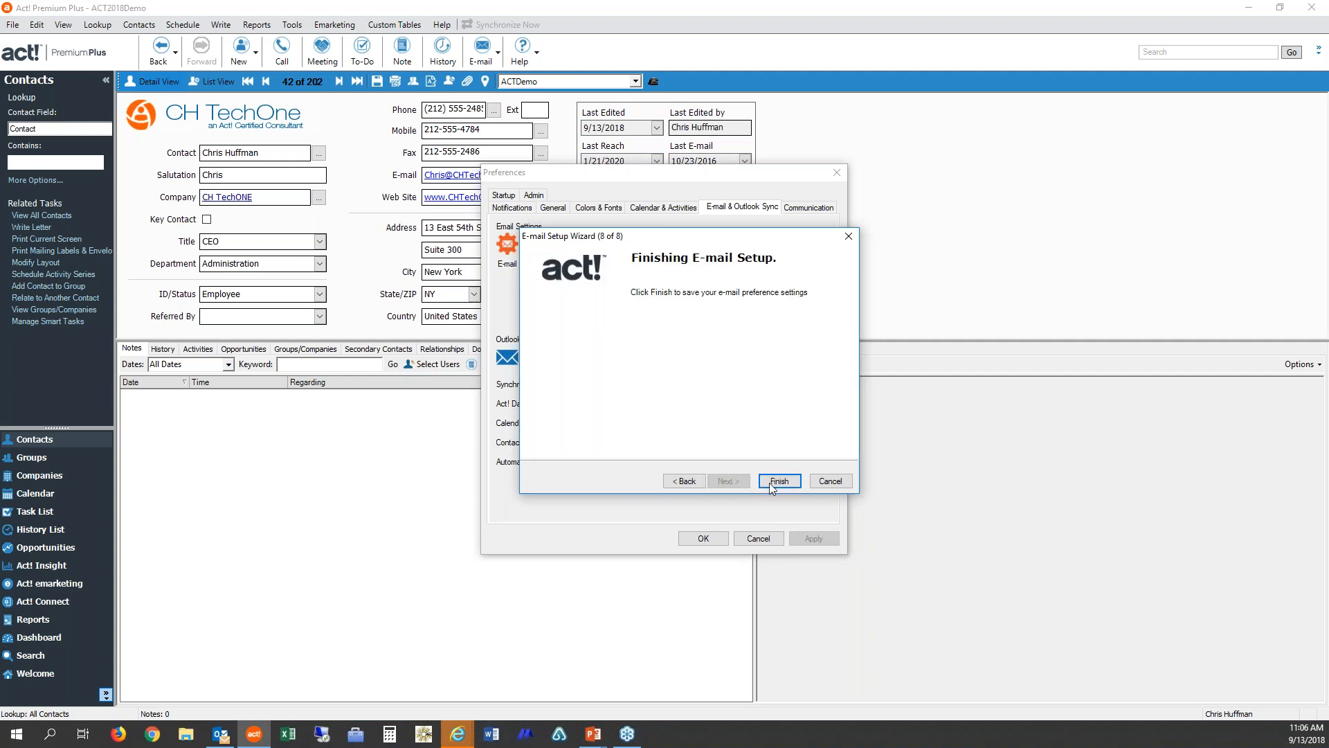
left_click(781, 481)
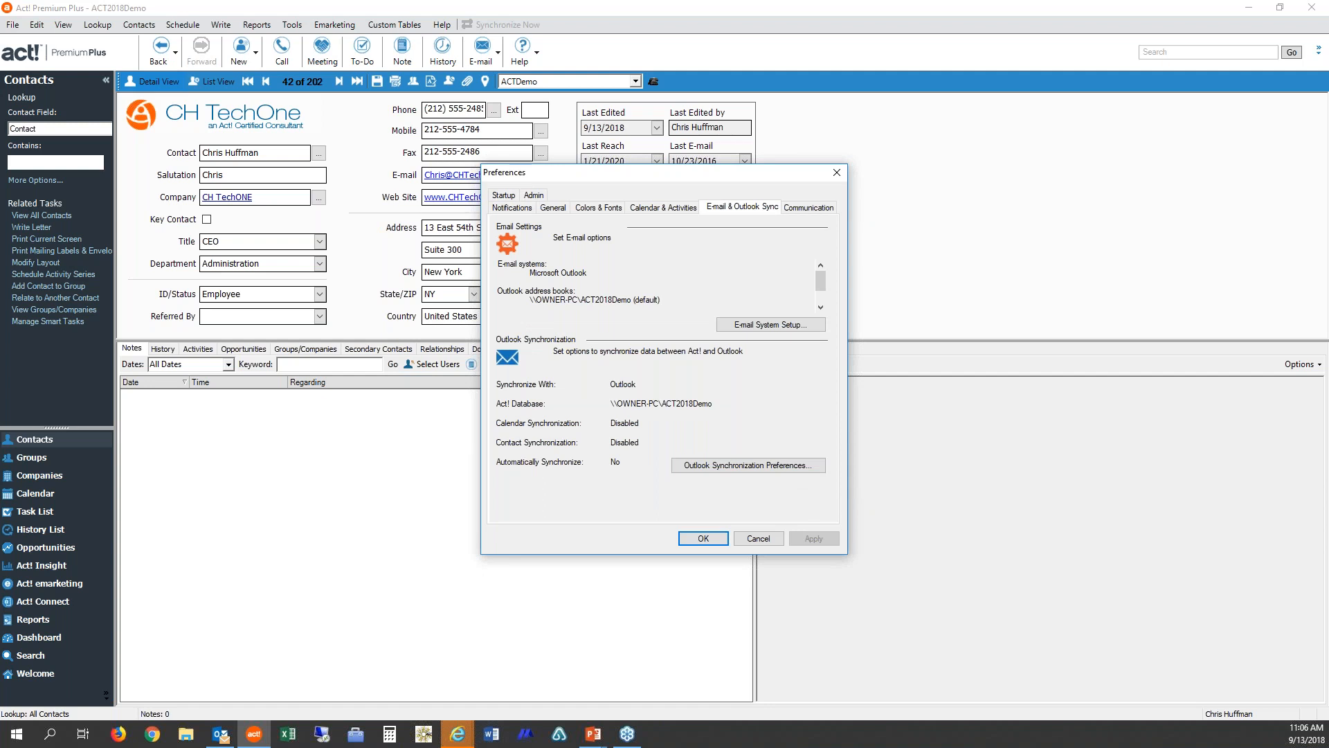
left_click(703, 539)
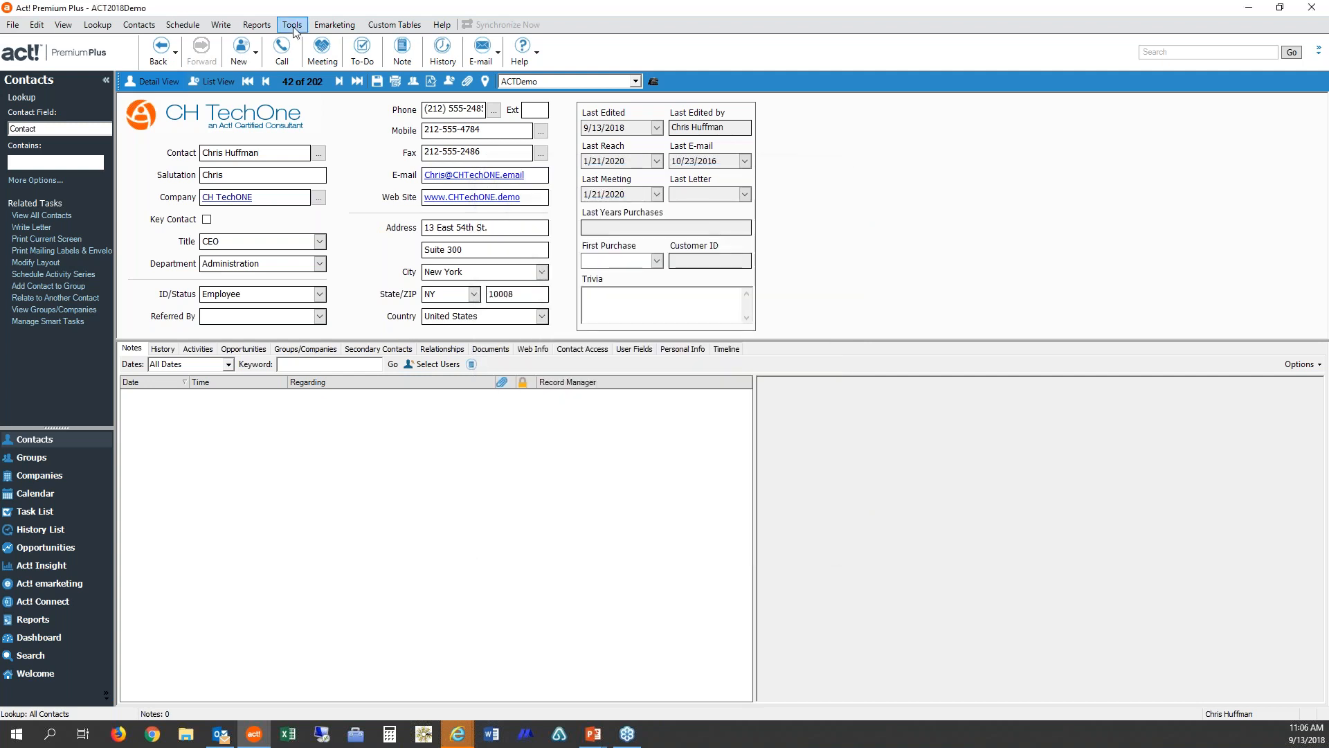
Step: Open Outlook Synchronization Preferences and set the application to synchronize with to Outlook
left_click(293, 25)
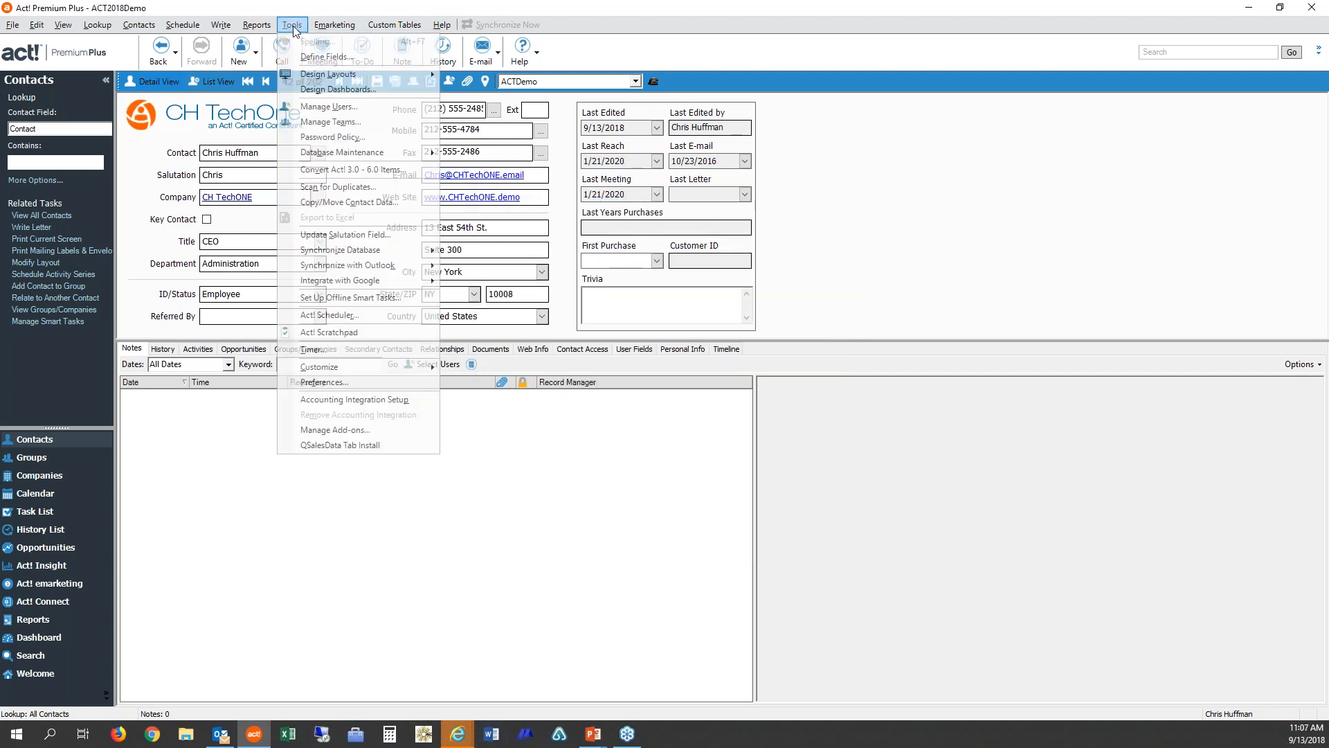
mouse_move(343, 266)
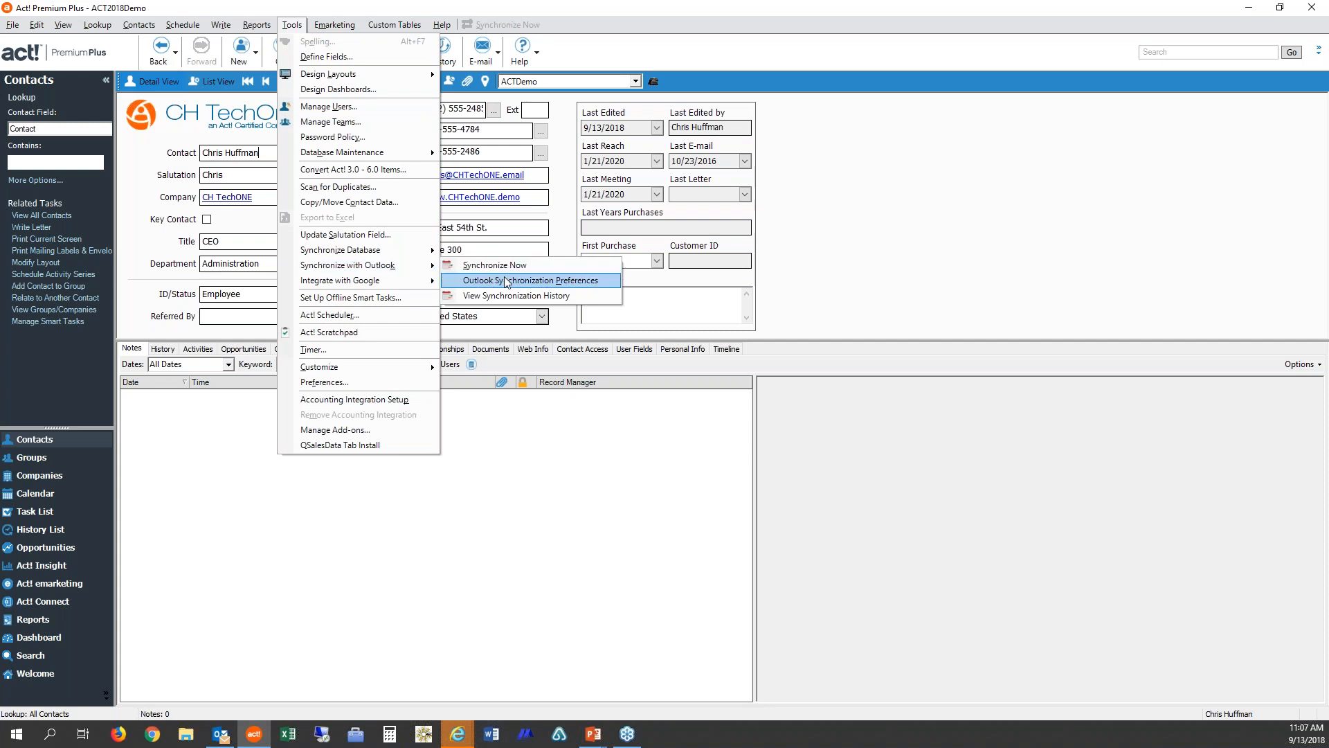
left_click(570, 280)
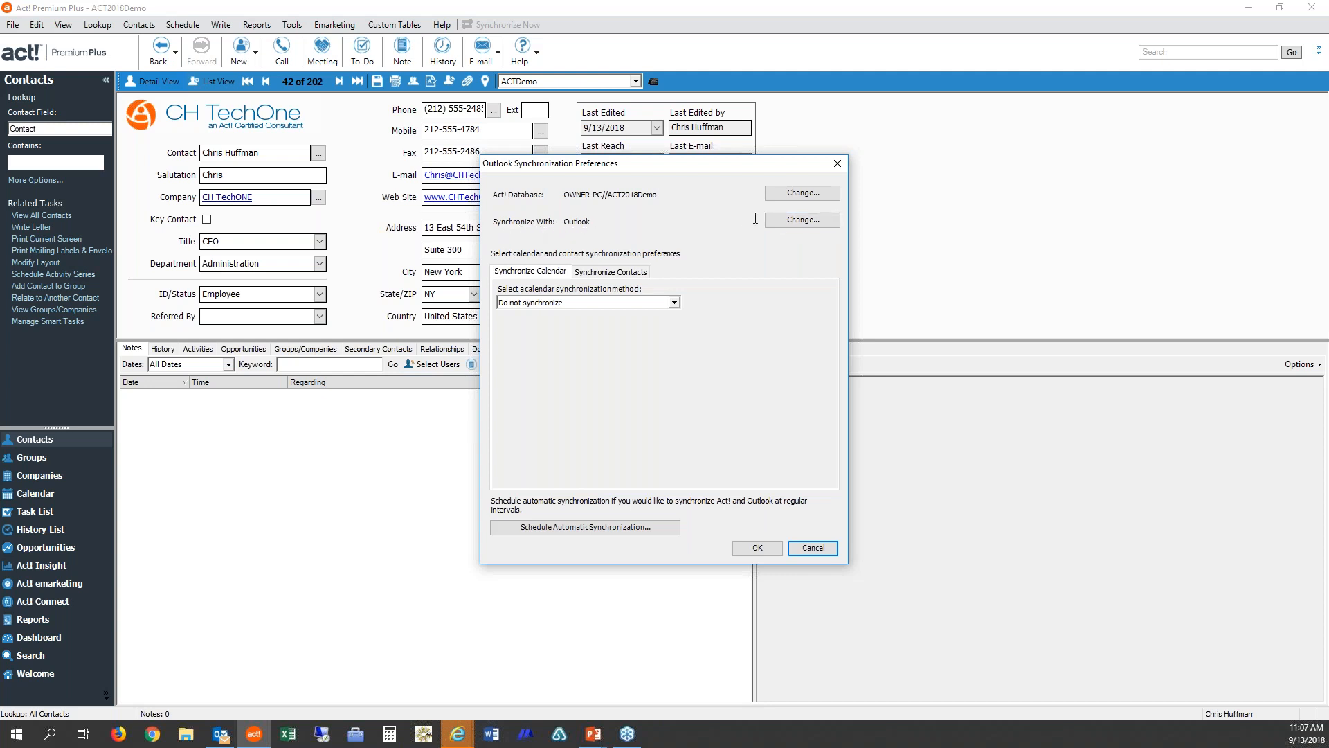
left_click(819, 221)
left_click(242, 182)
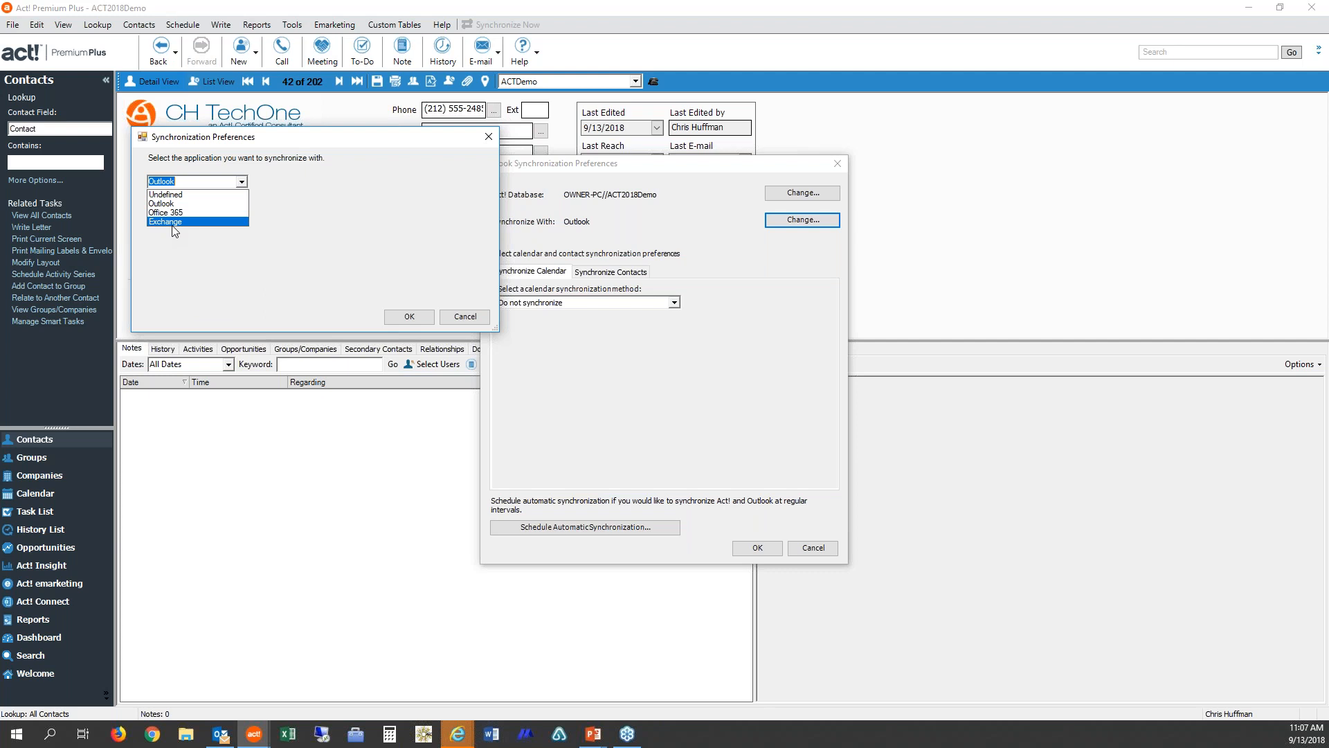
left_click(166, 204)
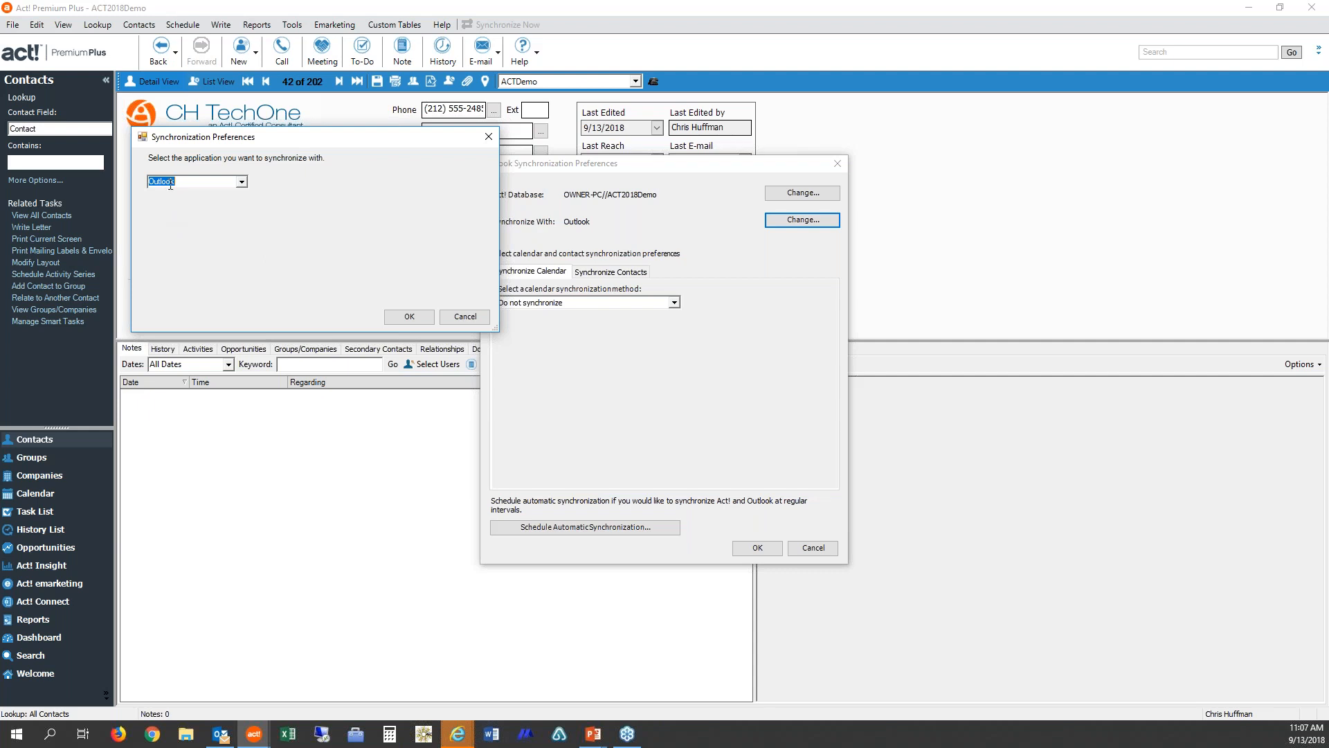
left_click(416, 322)
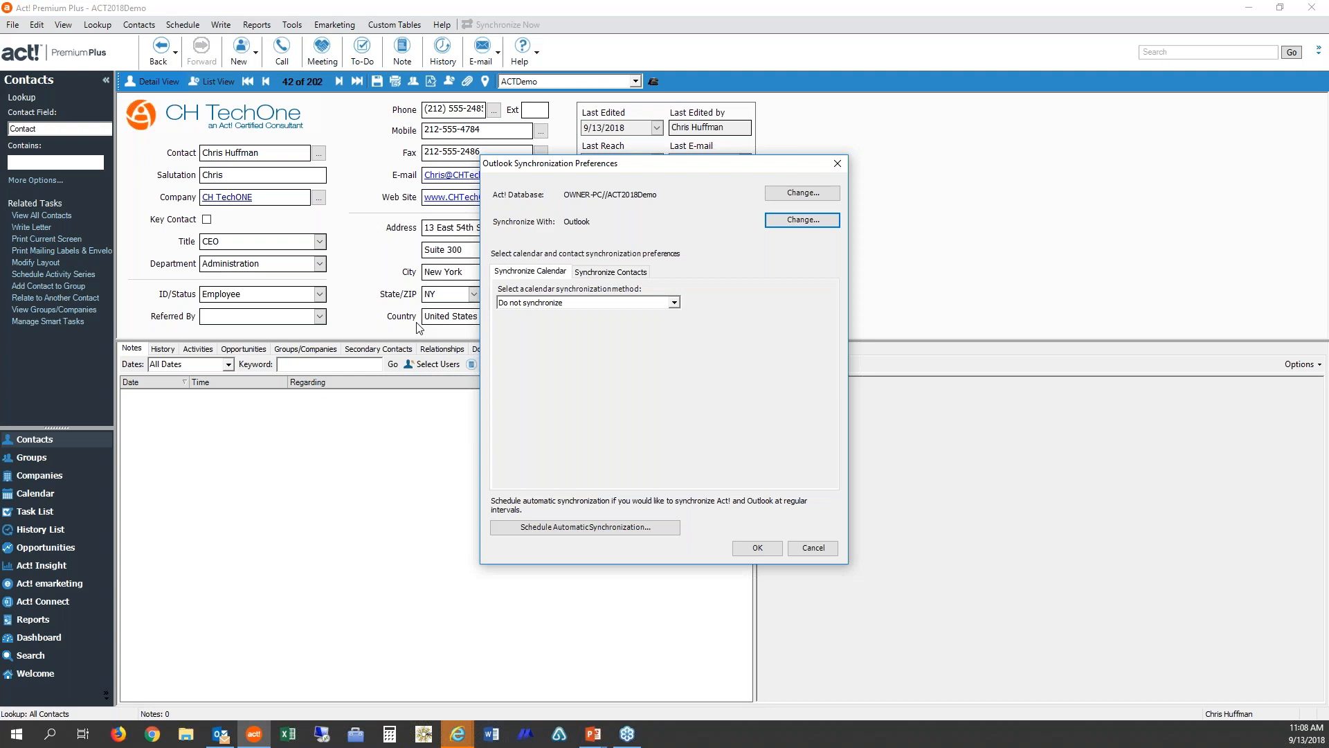
Step: Set the calendar synchronization method to 1-way: Sync Act! to Outlook and review its advanced preferences
left_click(674, 303)
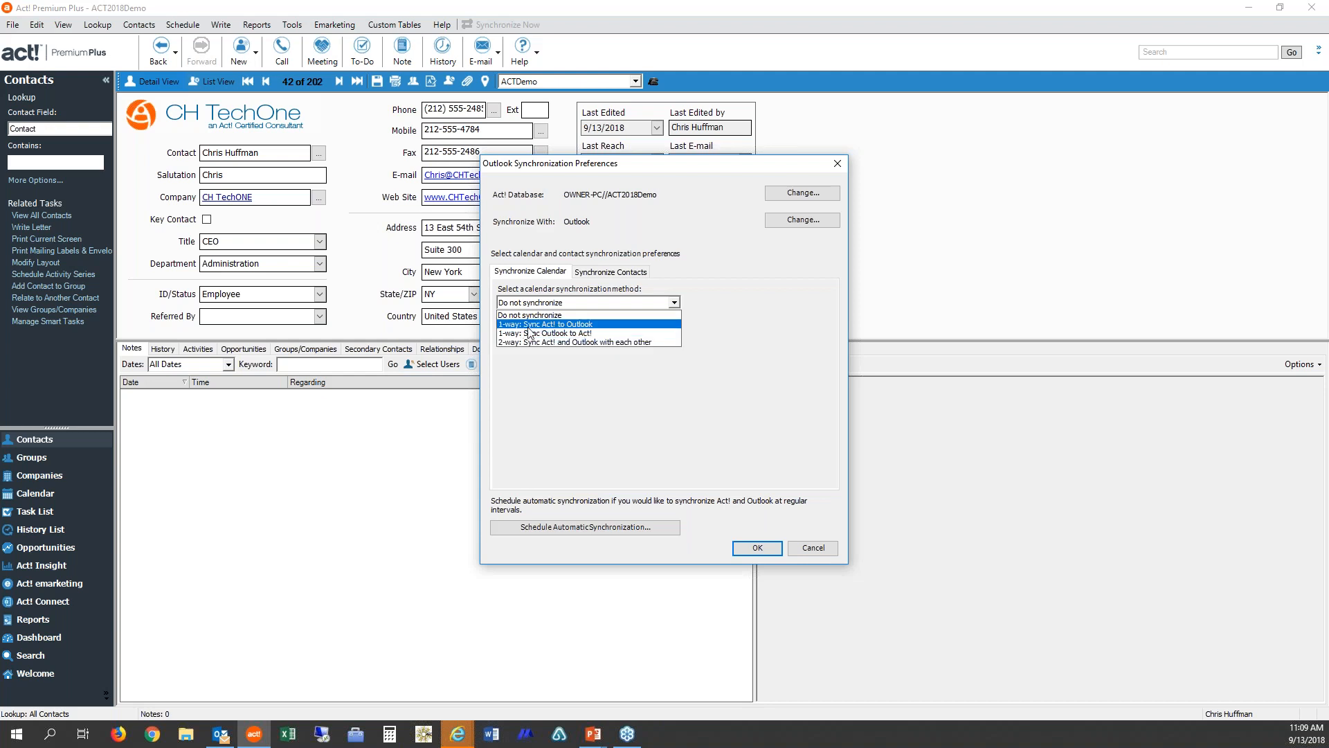
left_click(583, 325)
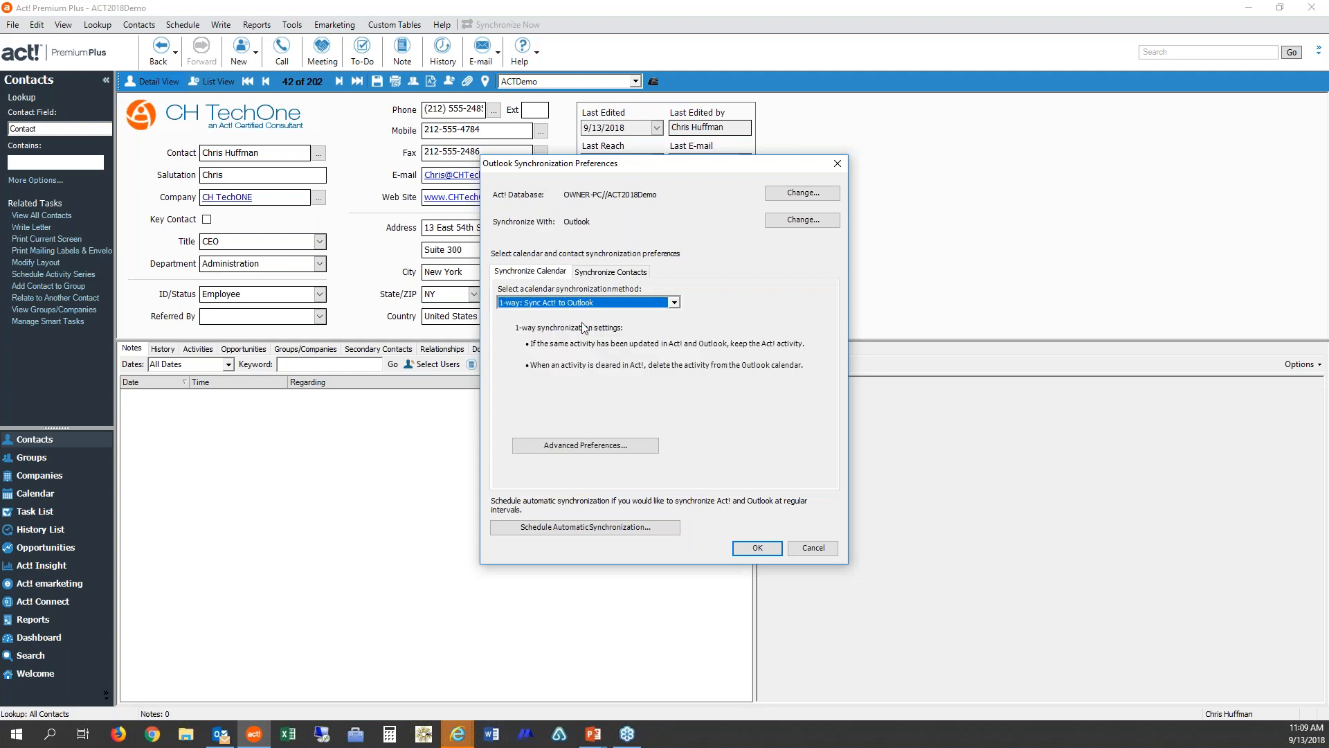
left_click(591, 446)
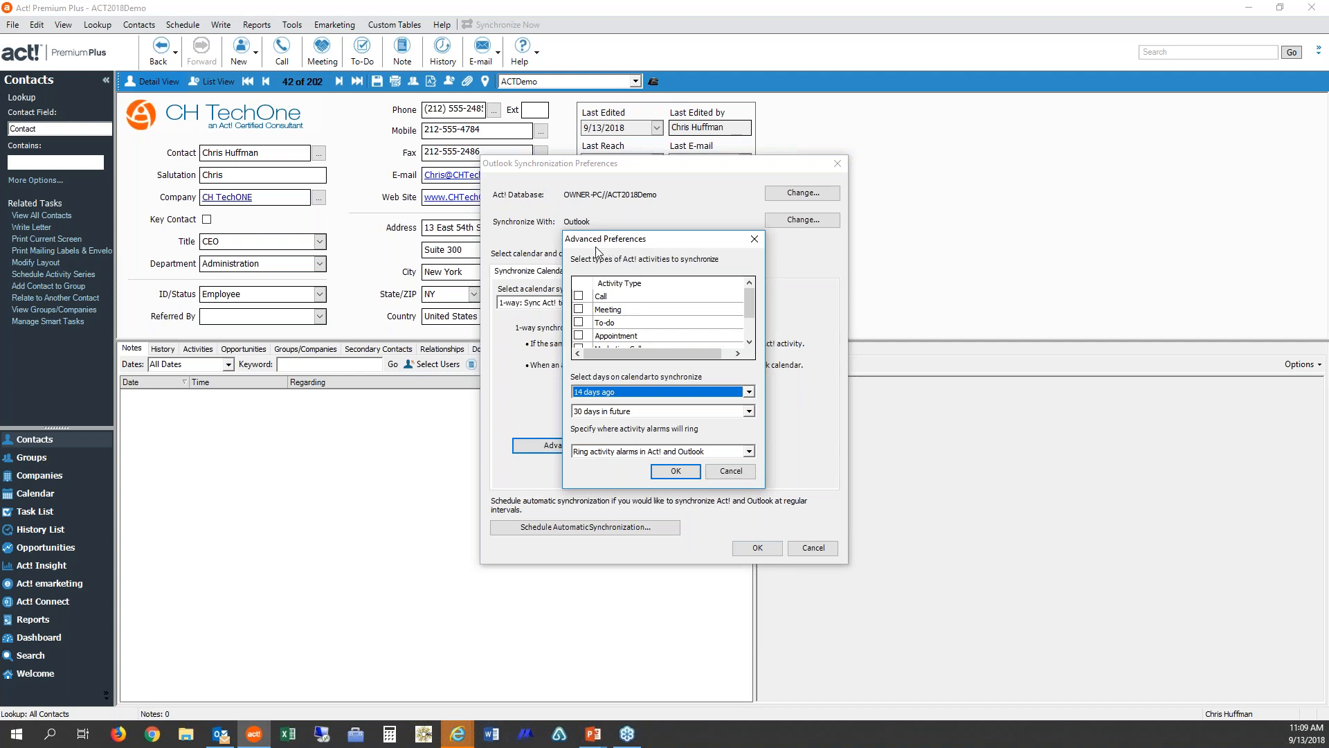
left_click_drag(748, 309, 751, 293)
left_click(666, 473)
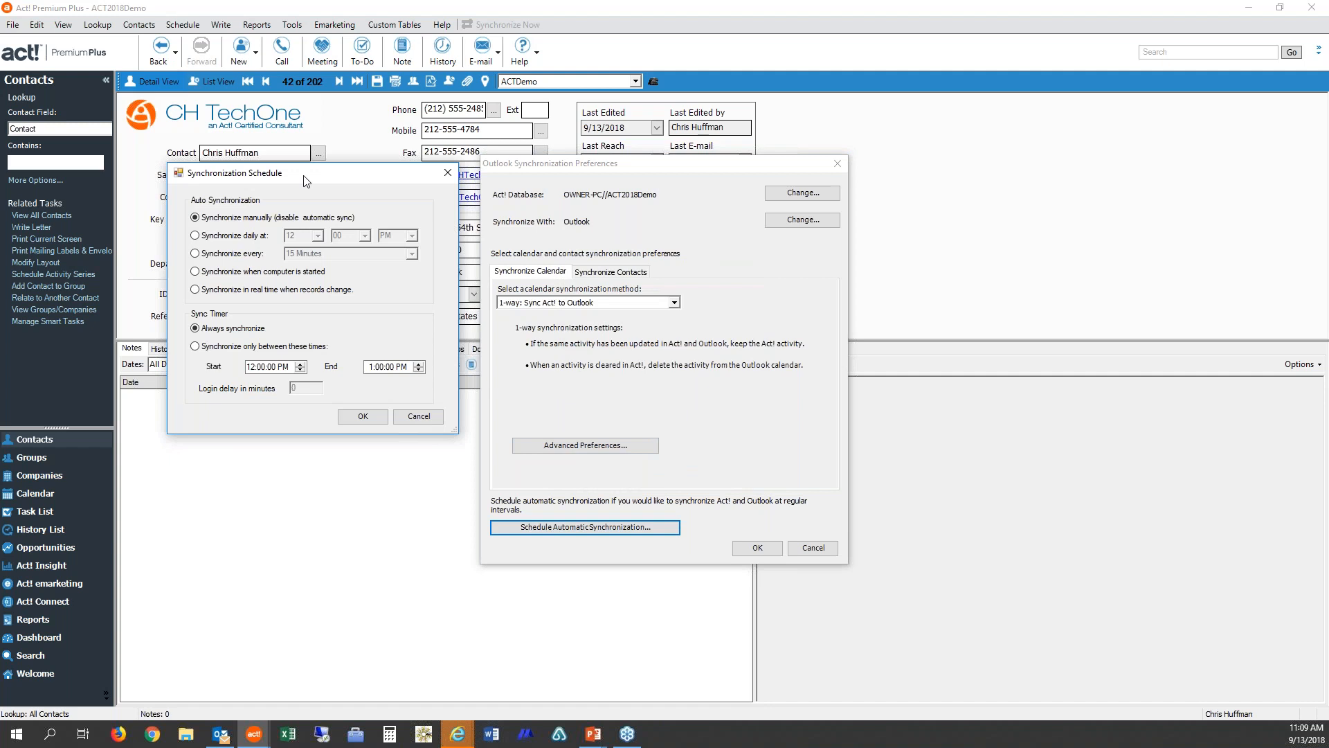
left_click_drag(306, 181, 669, 223)
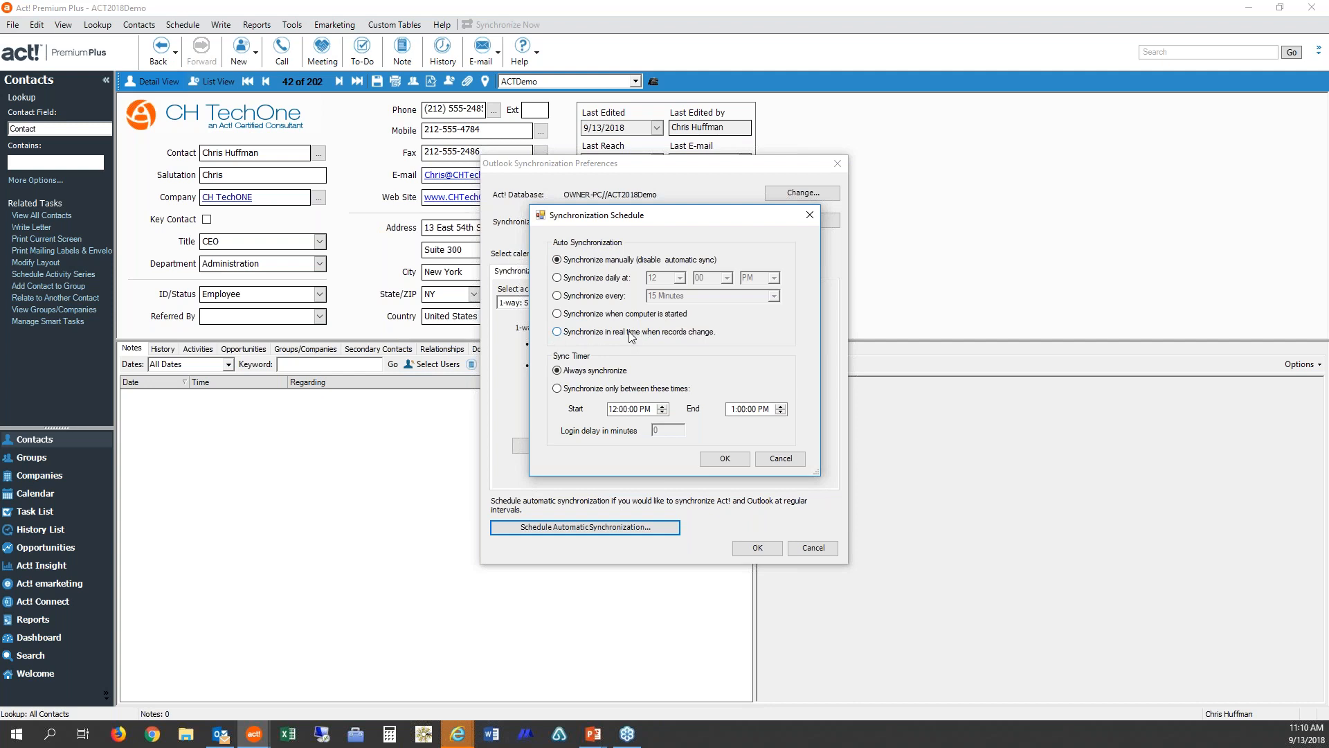
left_click(557, 296)
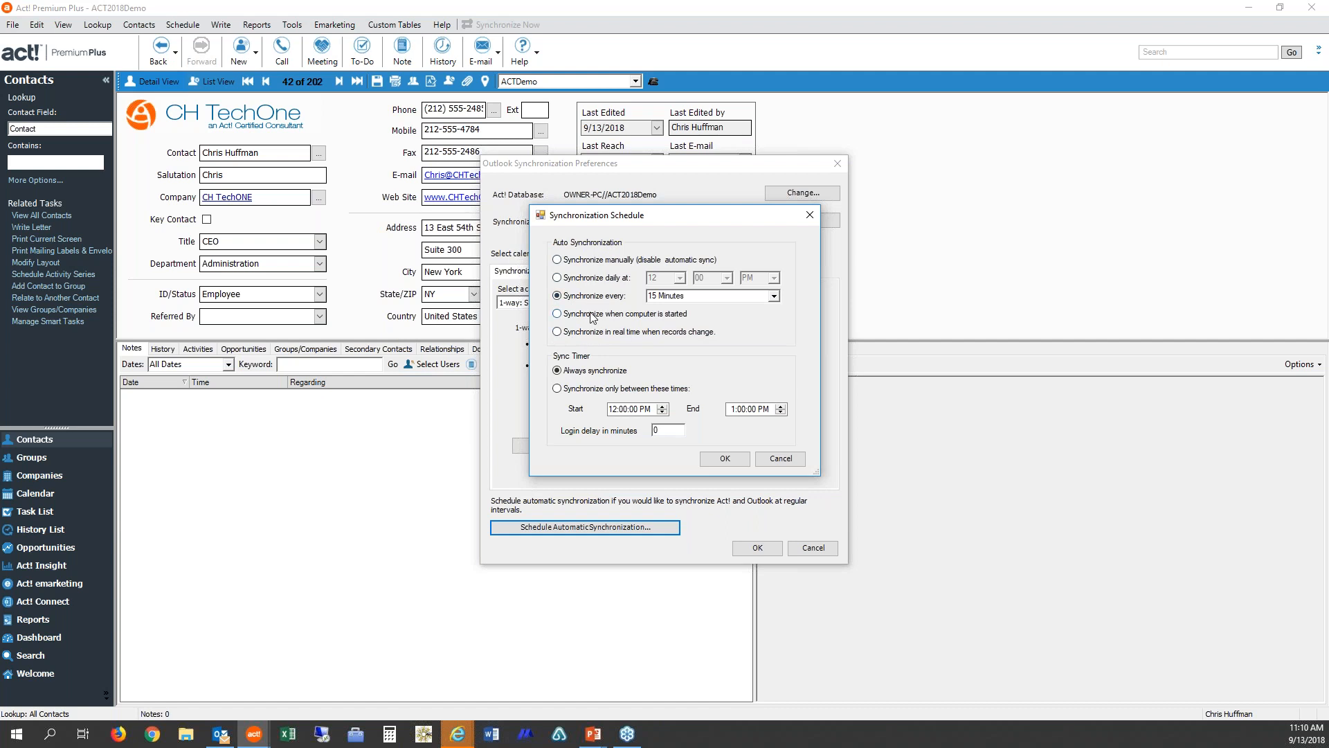
left_click(557, 389)
left_click(558, 371)
left_click_drag(669, 431, 644, 422)
type("15")
left_click(778, 460)
Step: Check the contact synchronization settings before returning to the calendar settings
left_click(622, 274)
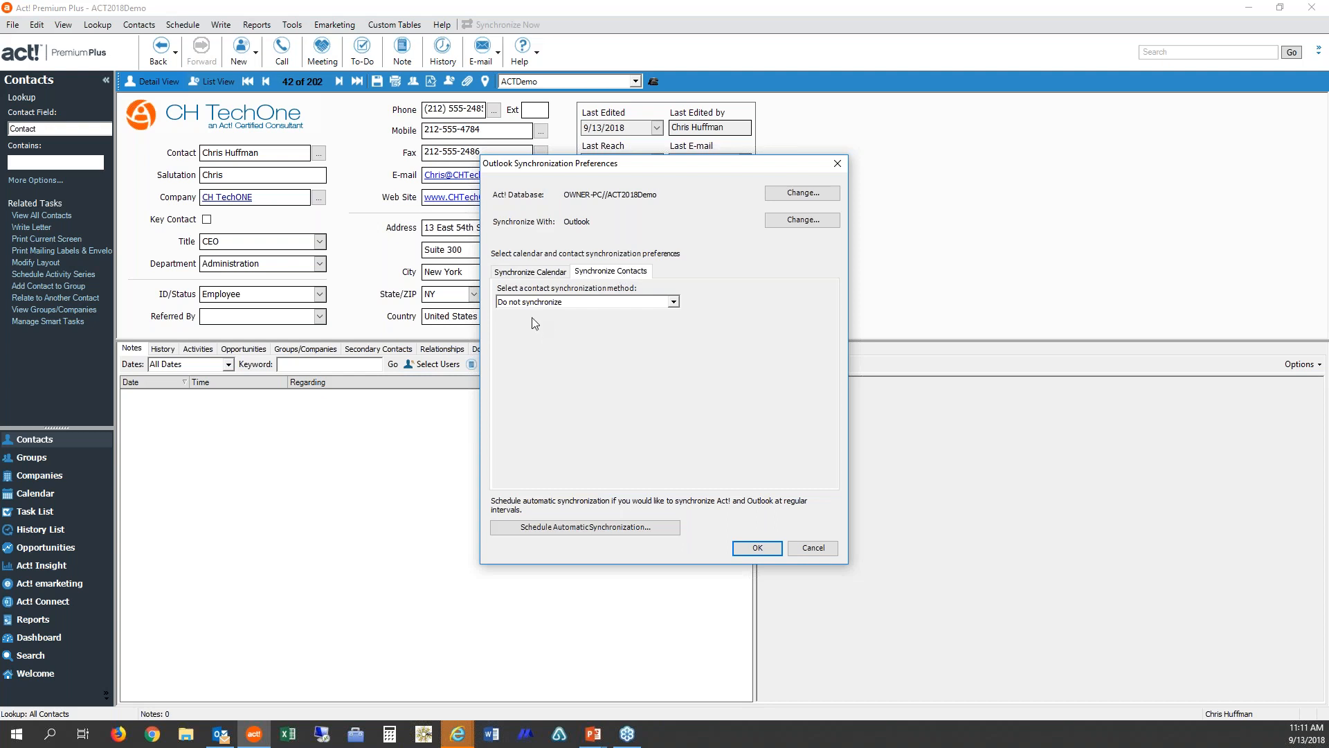
left_click(541, 277)
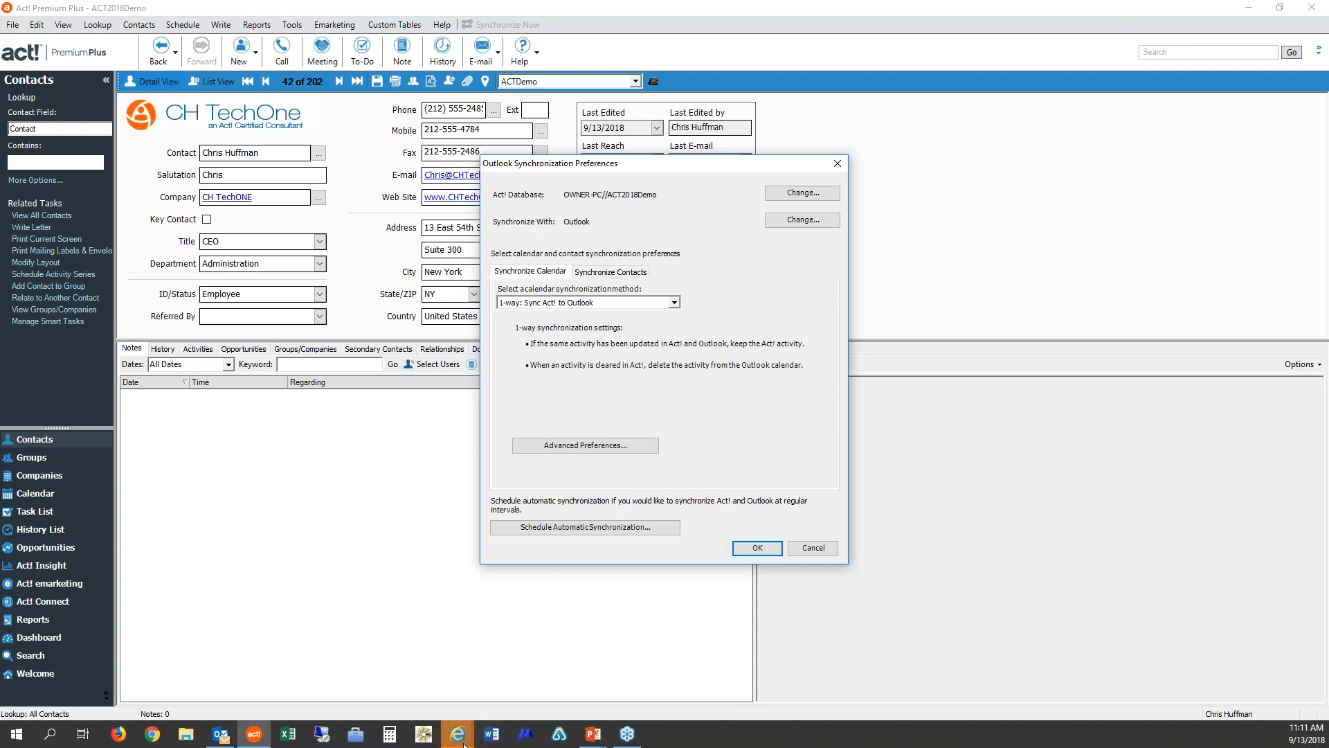
mouse_move(463, 743)
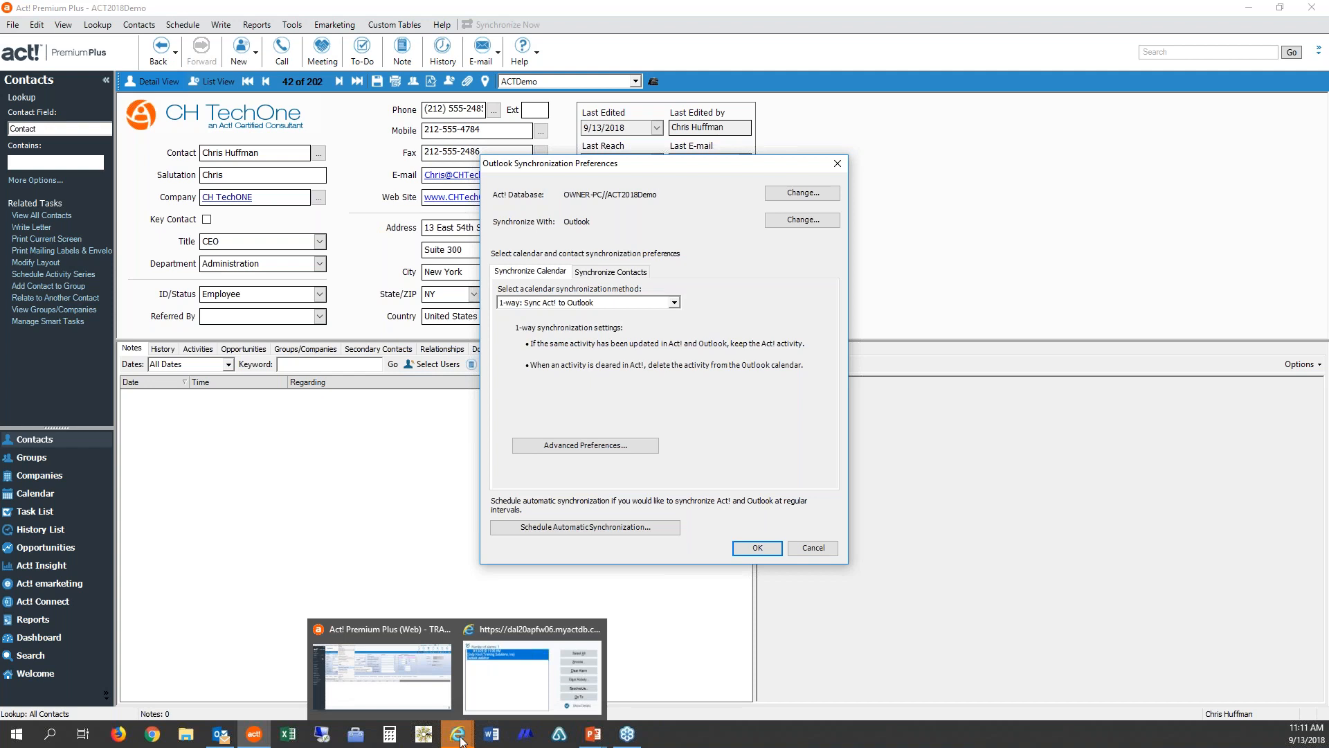
Step: Browse the Synchronize with Outlook options in the Act! web Tools menu and return to the desktop Act! window
left_click(425, 705)
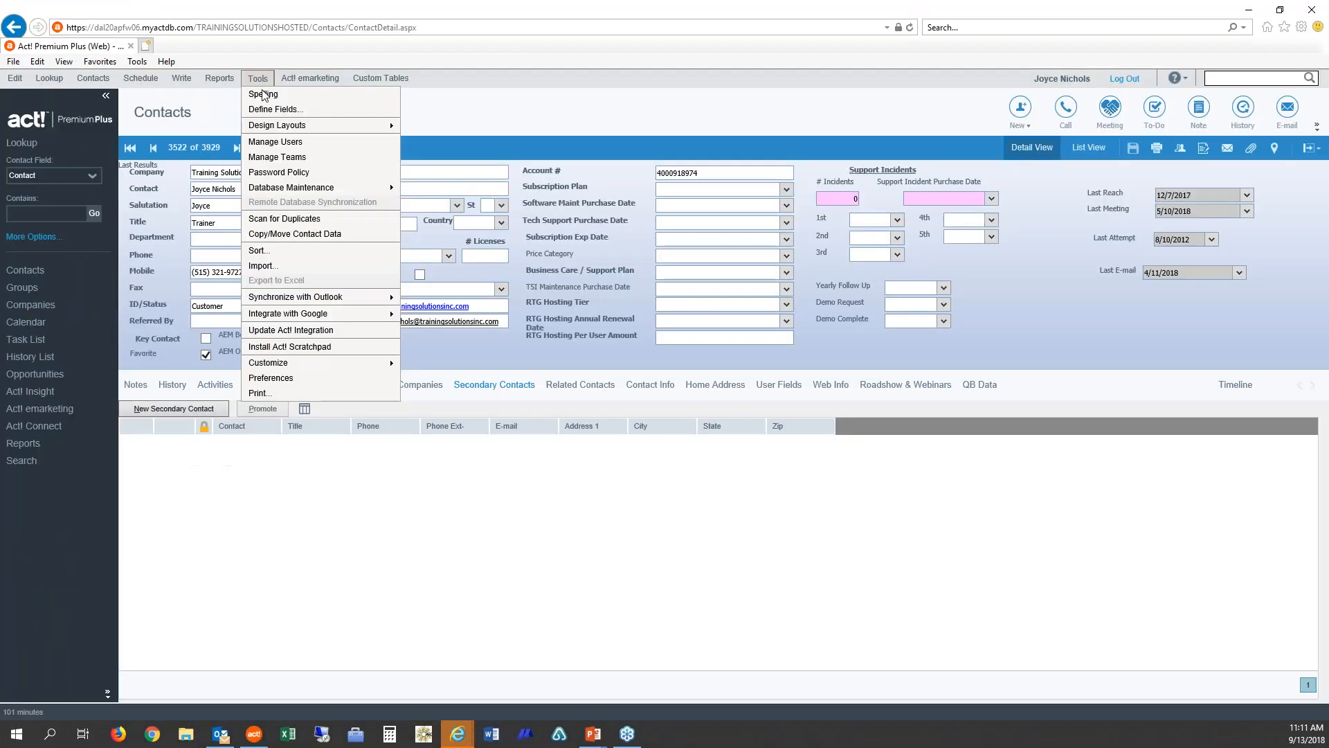
mouse_move(291, 188)
mouse_move(325, 297)
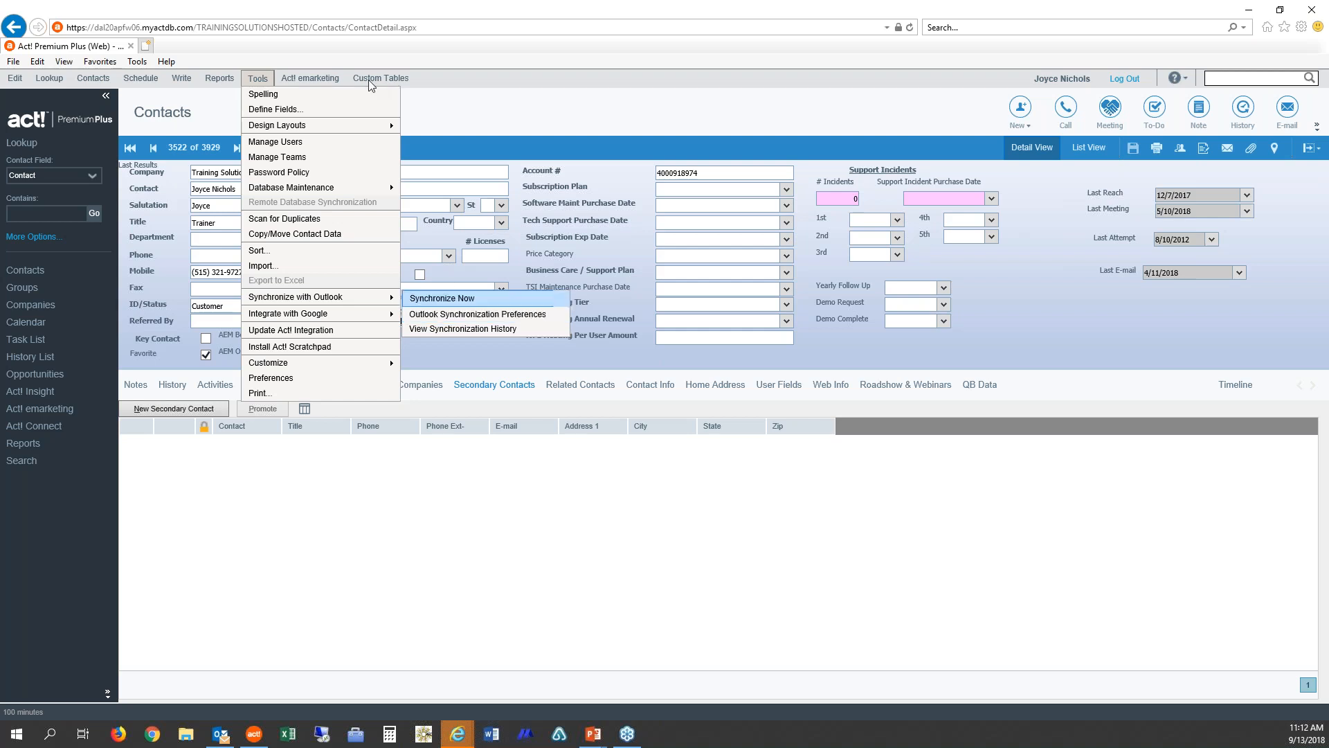
mouse_move(290, 76)
mouse_move(291, 126)
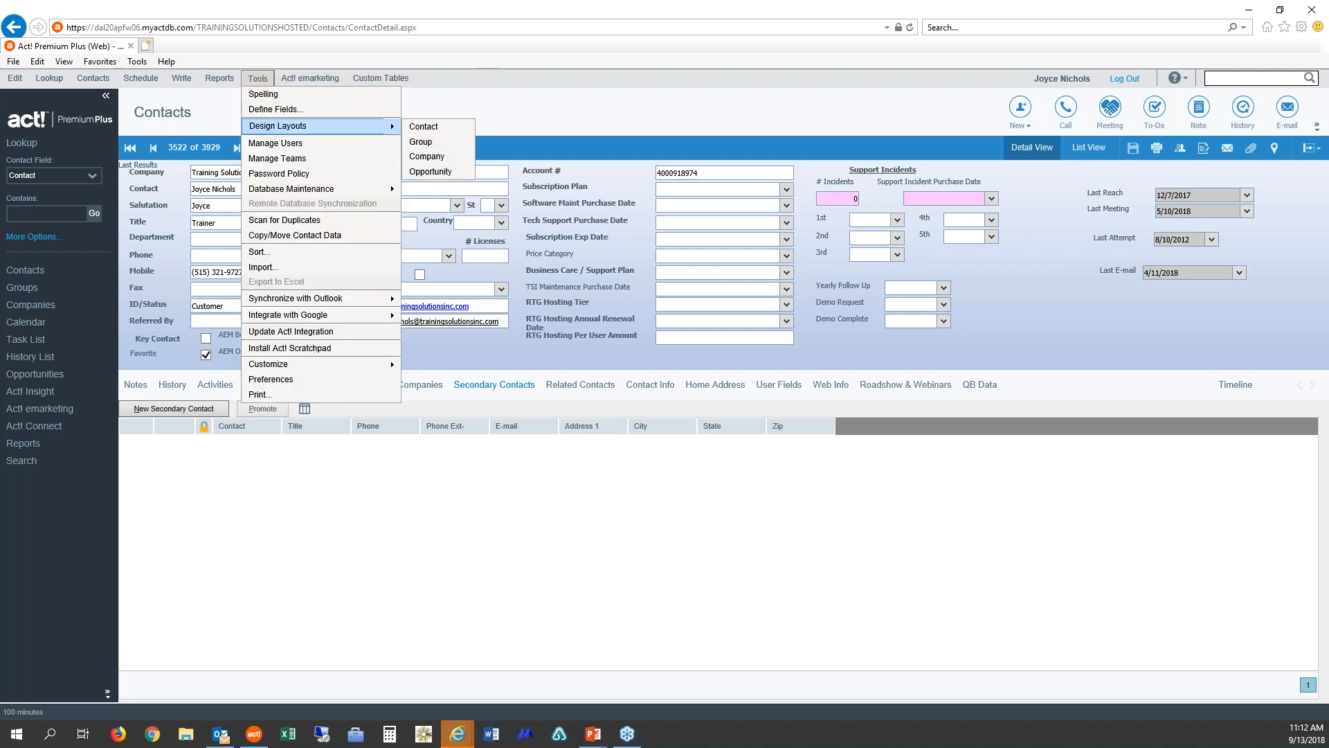
mouse_move(222, 738)
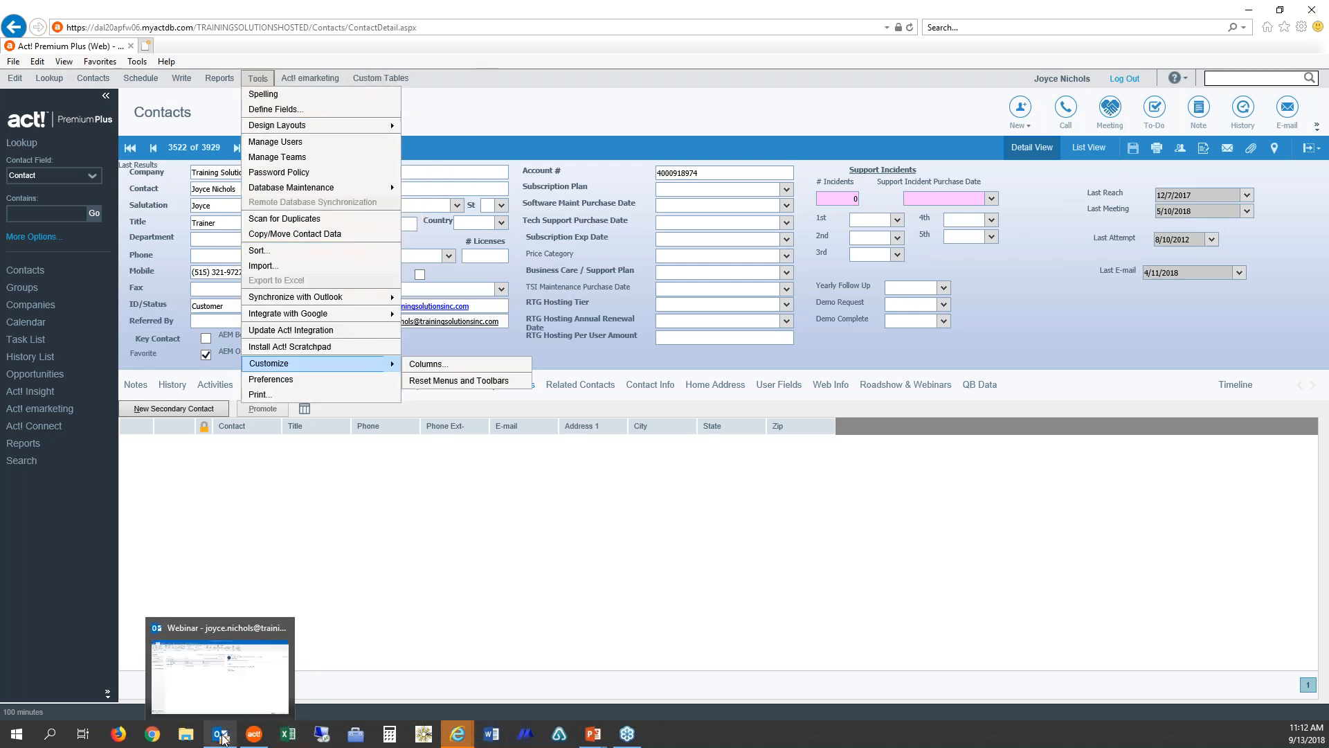
right_click(222, 736)
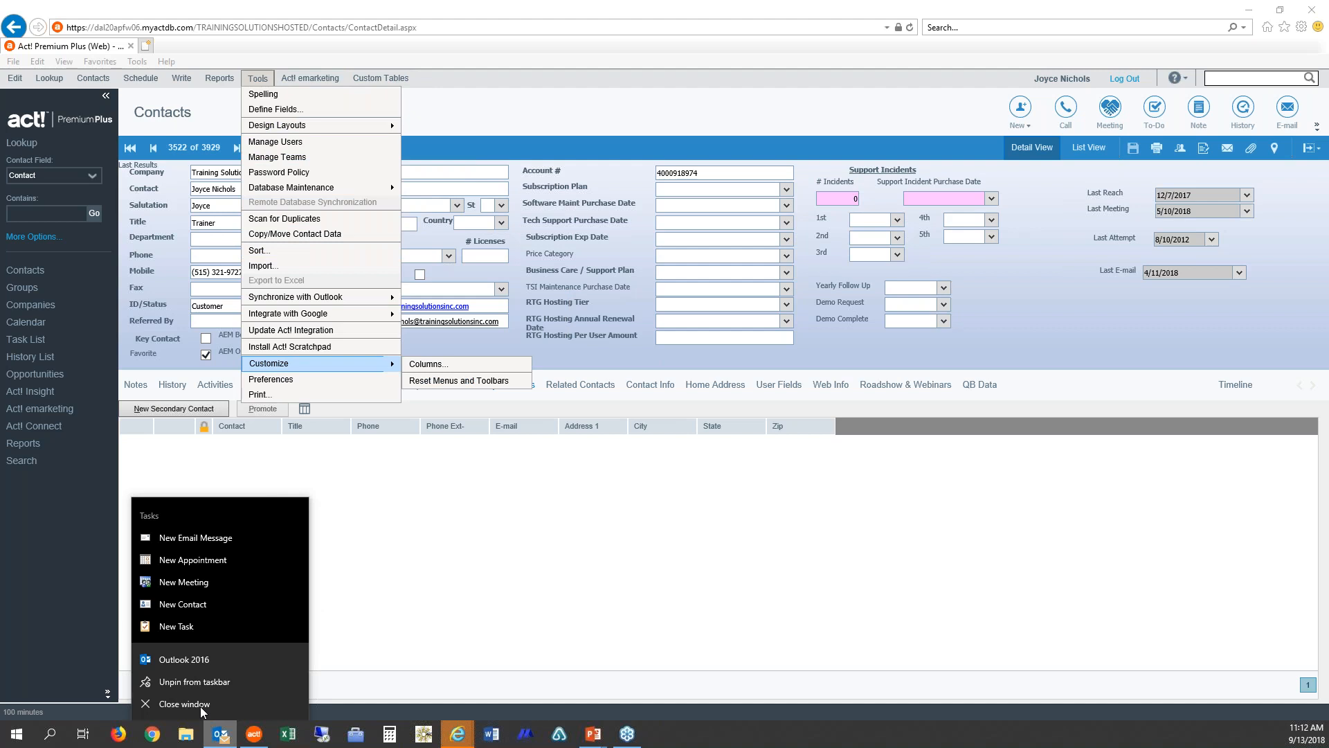
left_click(198, 704)
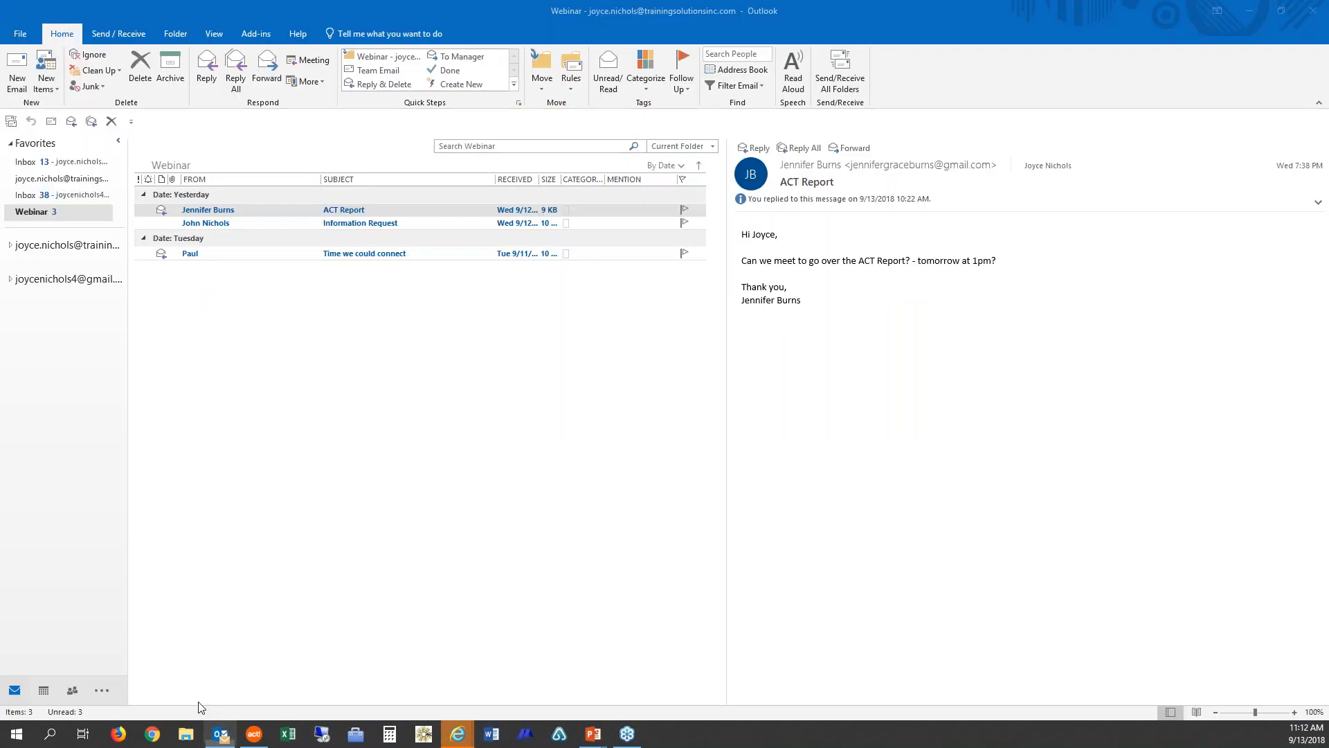
left_click(216, 733)
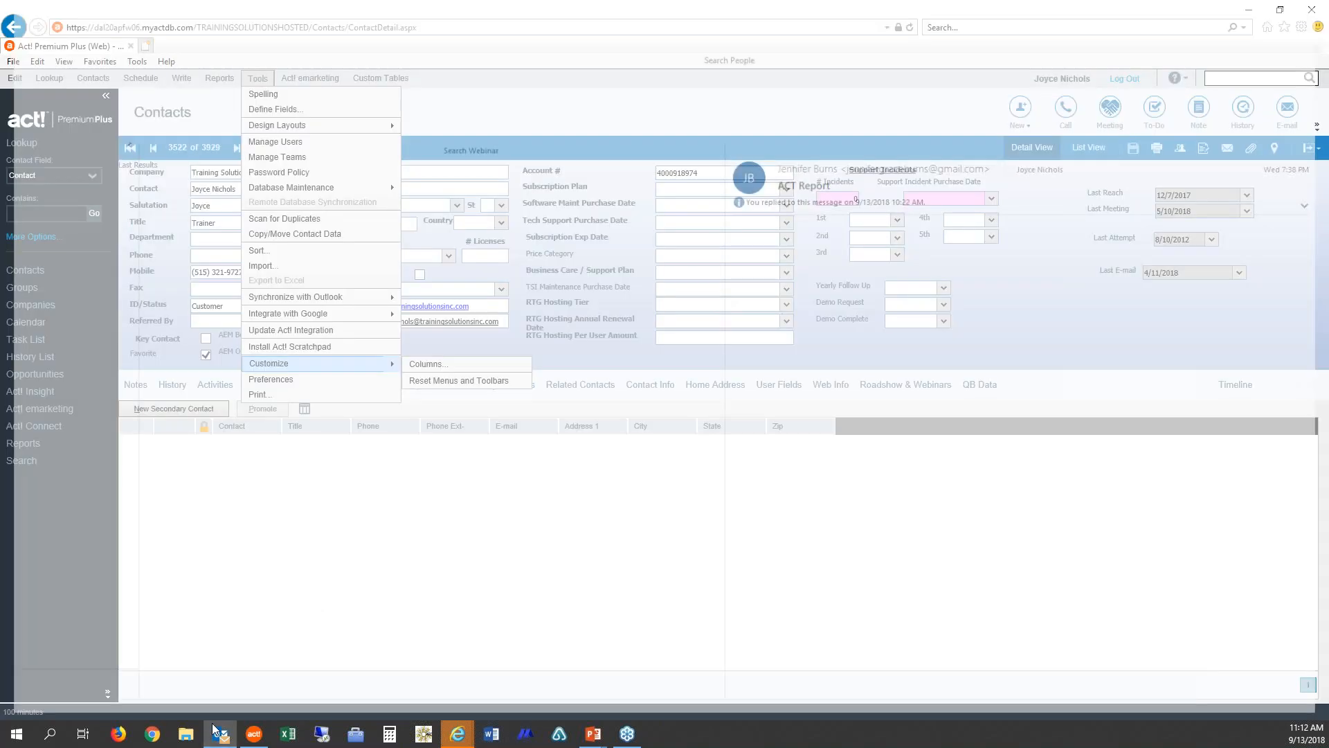
left_click(261, 737)
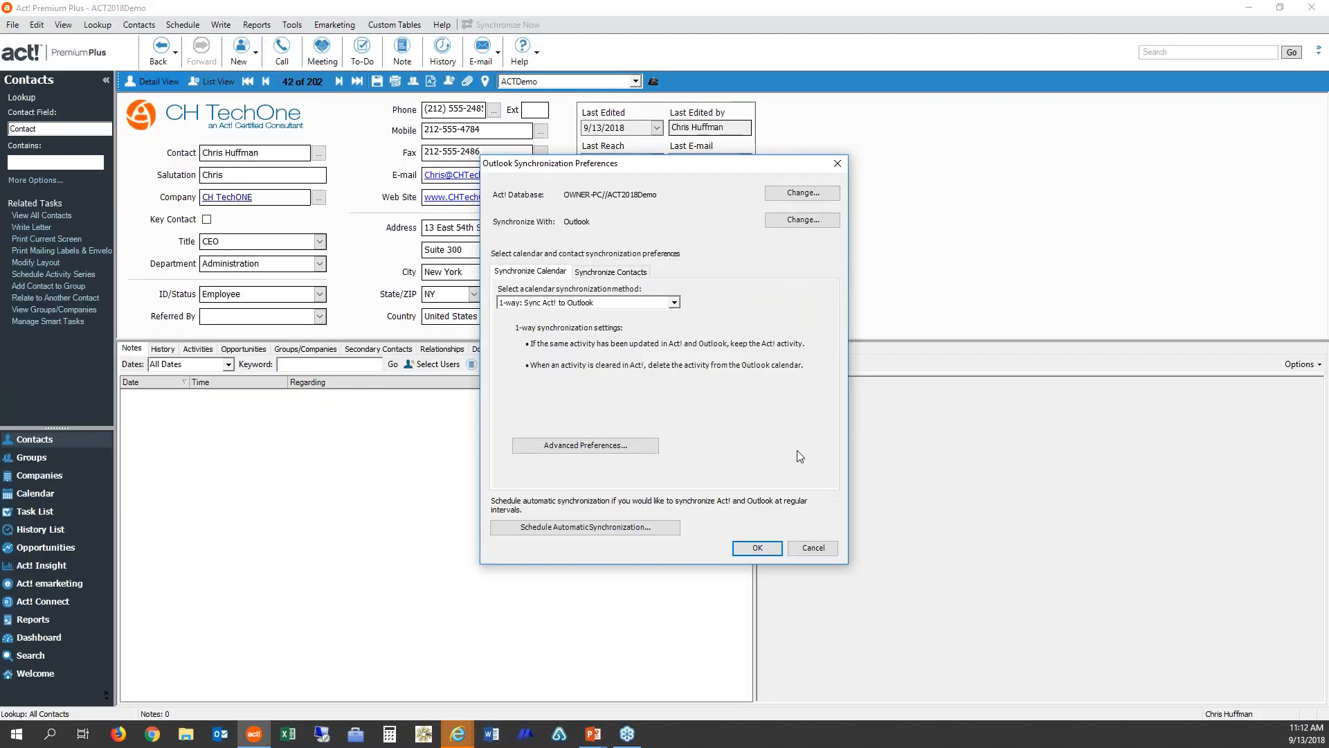
Step: Save the Outlook synchronization preferences and open the Webinar mail folder in Outlook
left_click(808, 548)
left_click(810, 549)
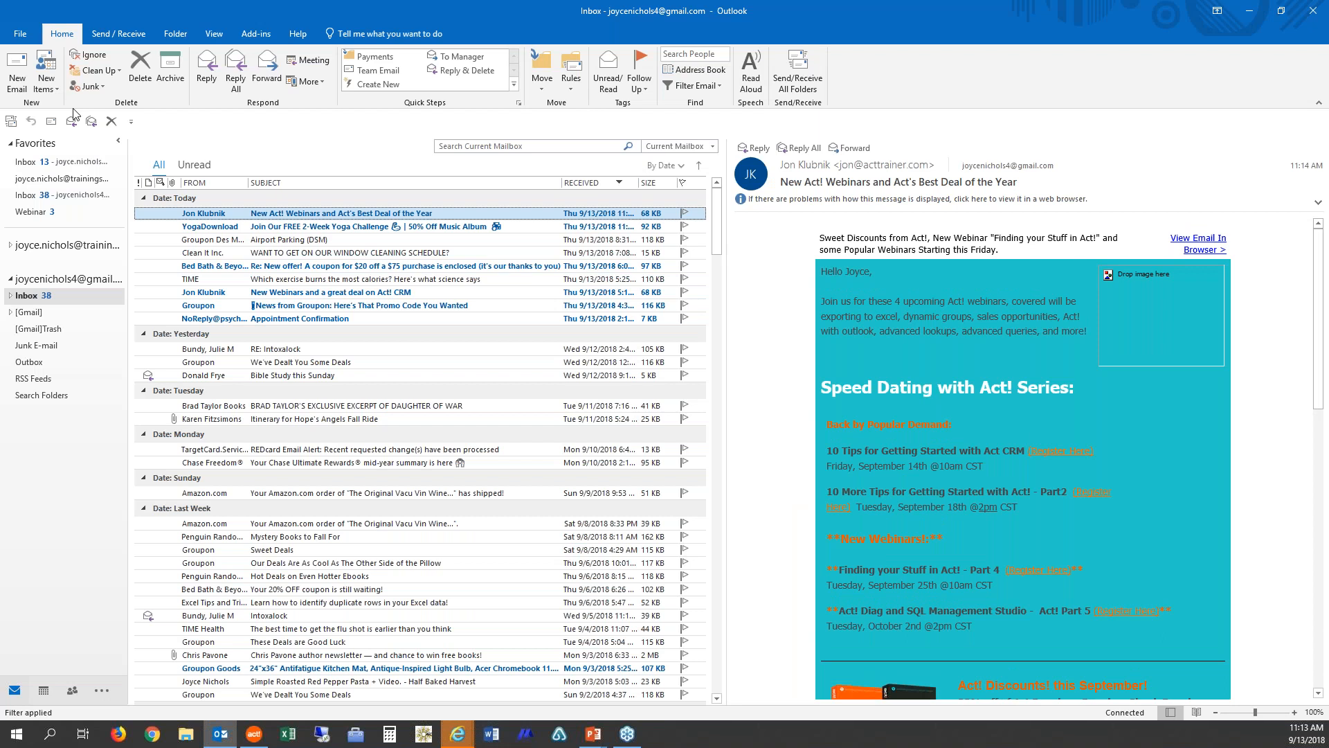
left_click(10, 279)
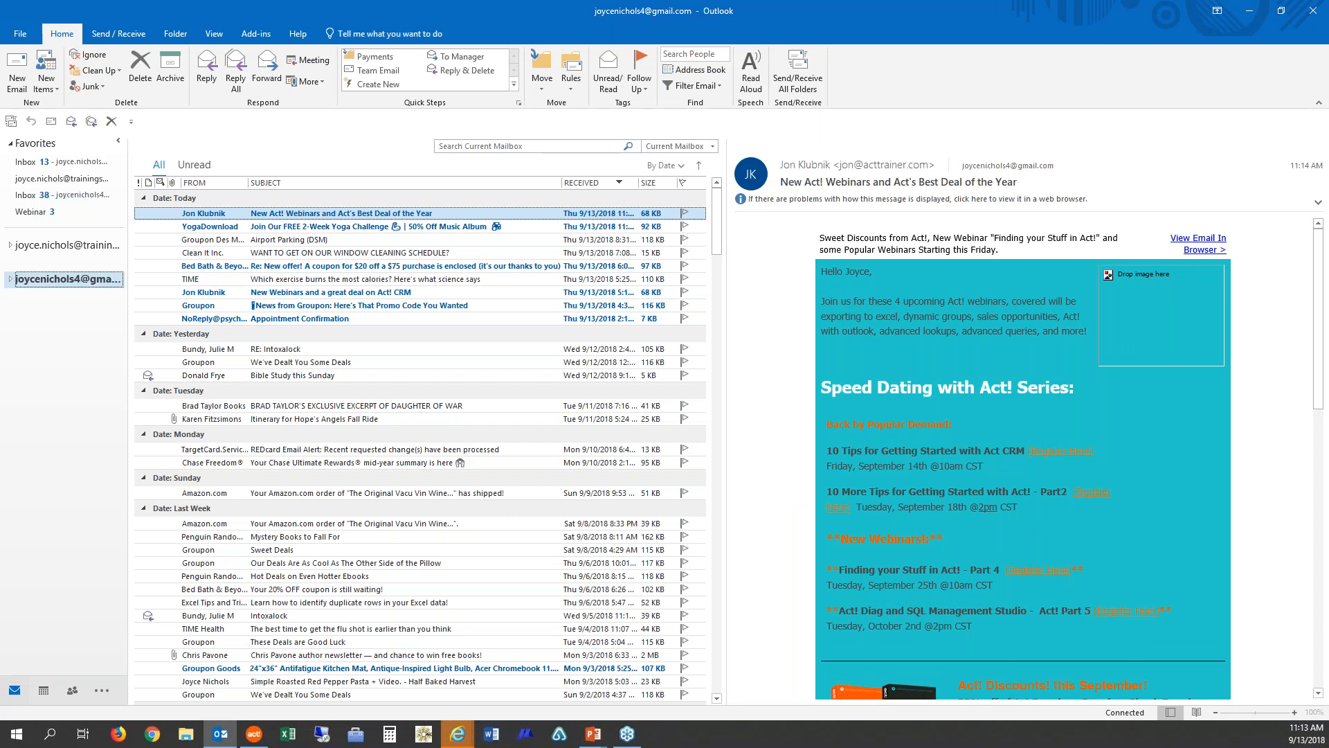
left_click(33, 211)
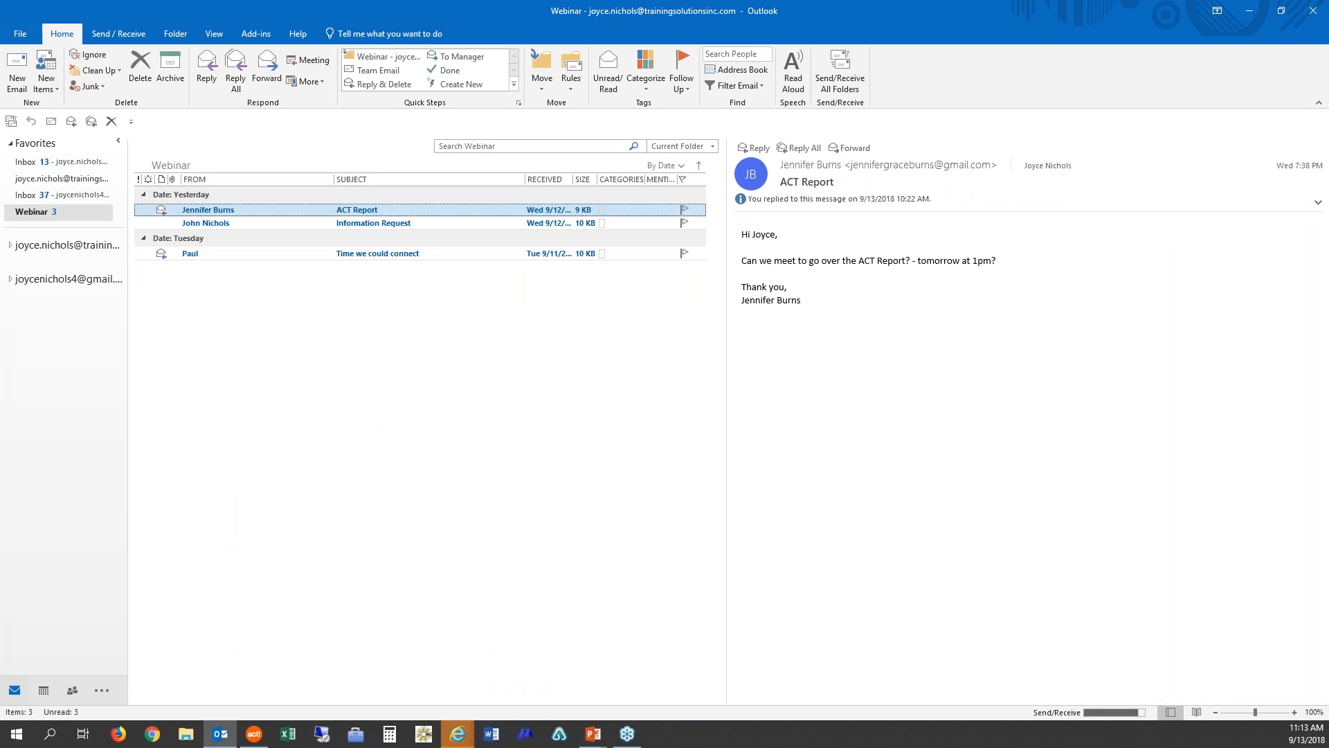
Step: Open the current contact's History tab in Act!
left_click(256, 735)
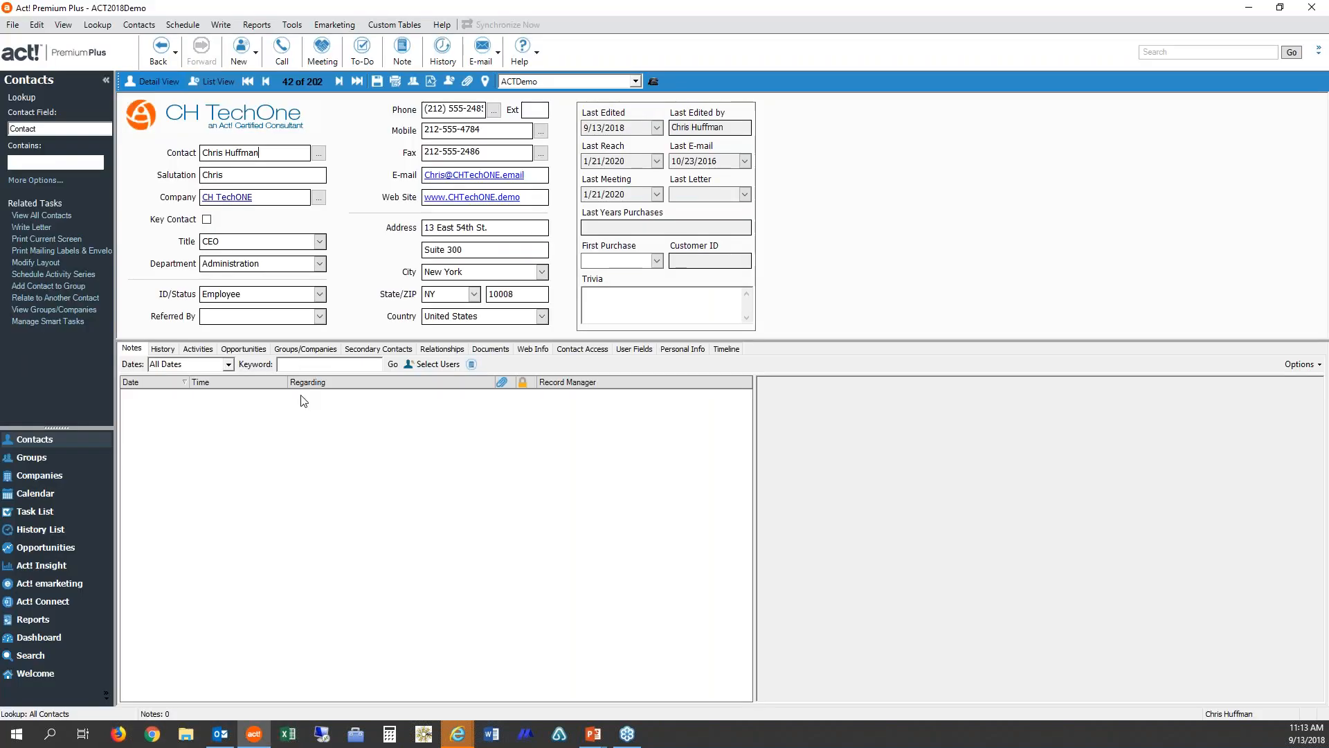
left_click(160, 349)
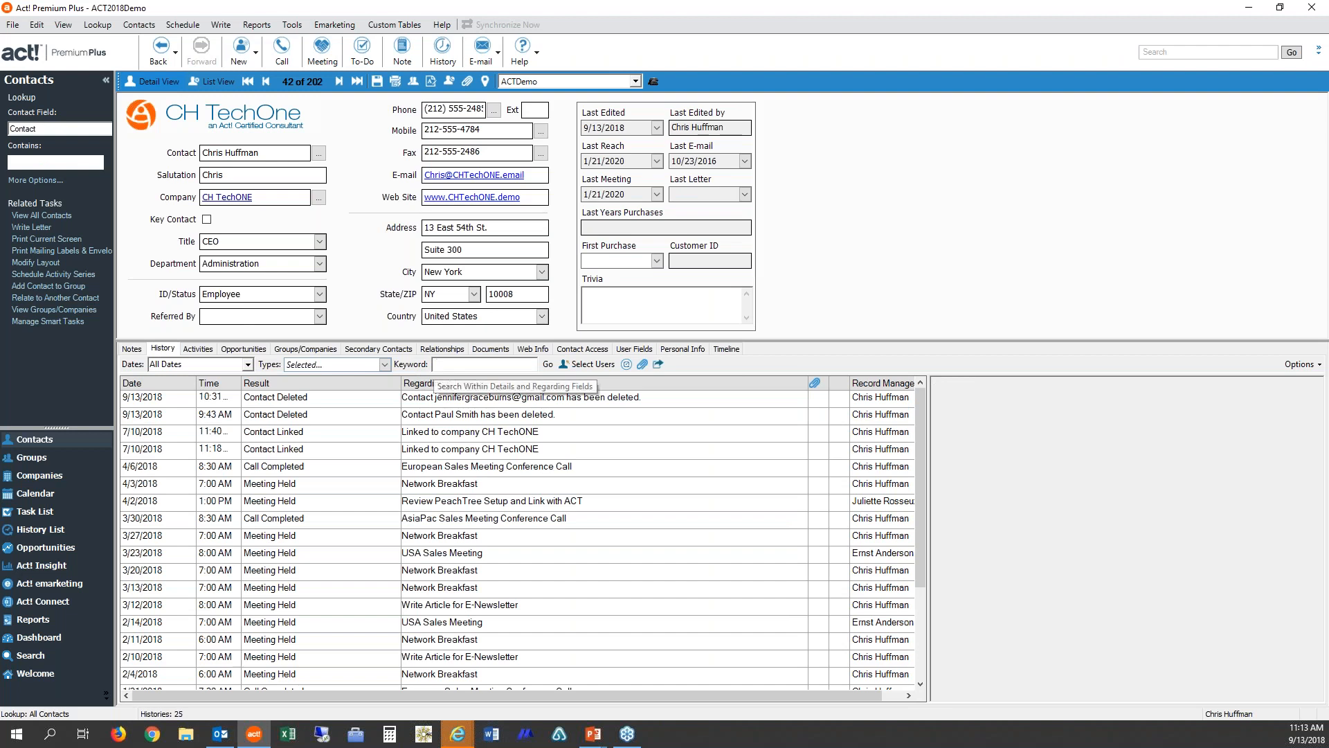
left_click(439, 365)
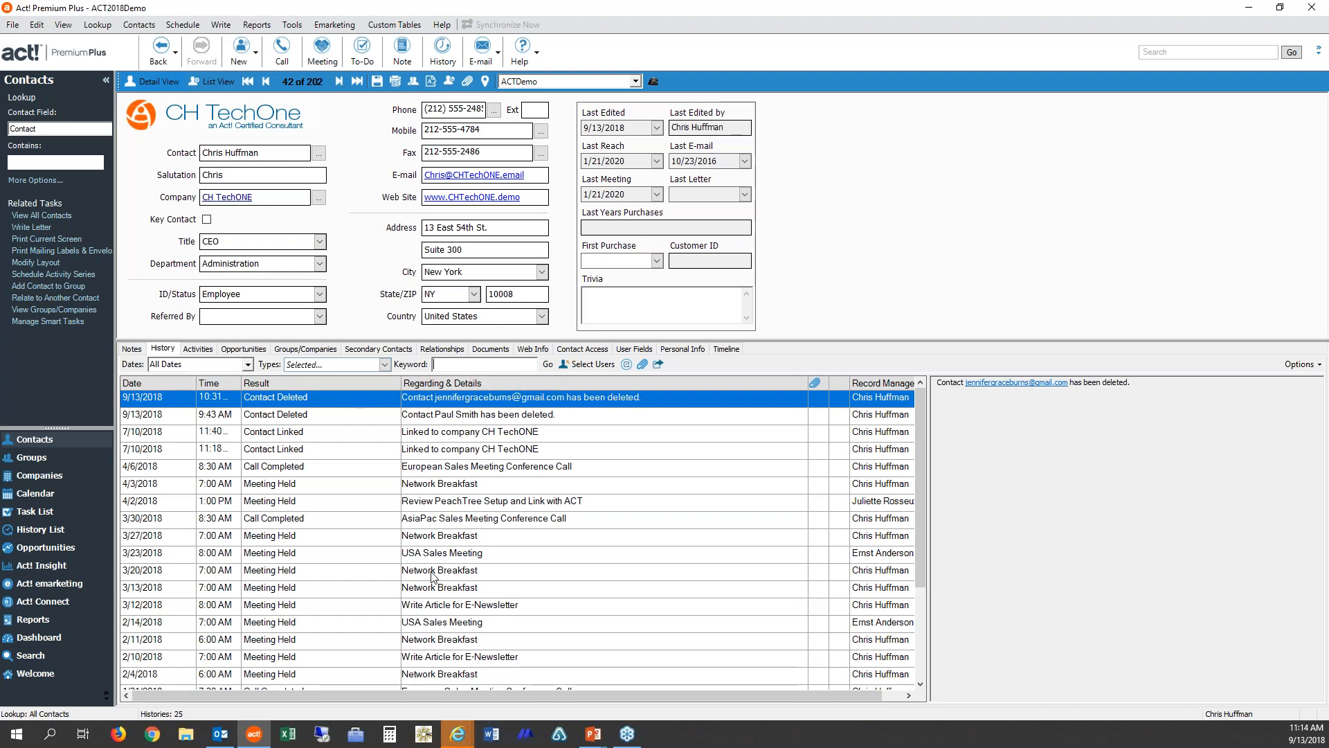
Step: Reply to the 'Time we could connect' e-mail in Outlook with '1:00 works great' and send it
mouse_move(218, 742)
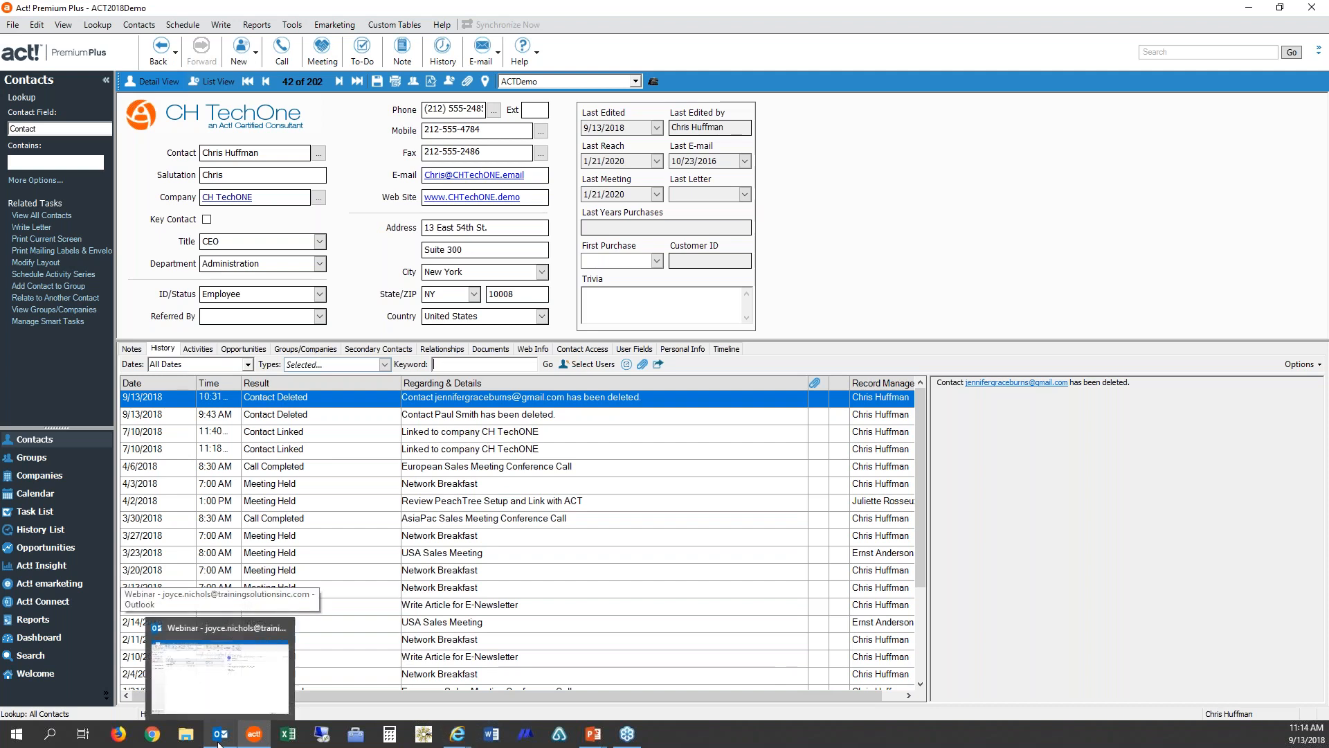
left_click(218, 740)
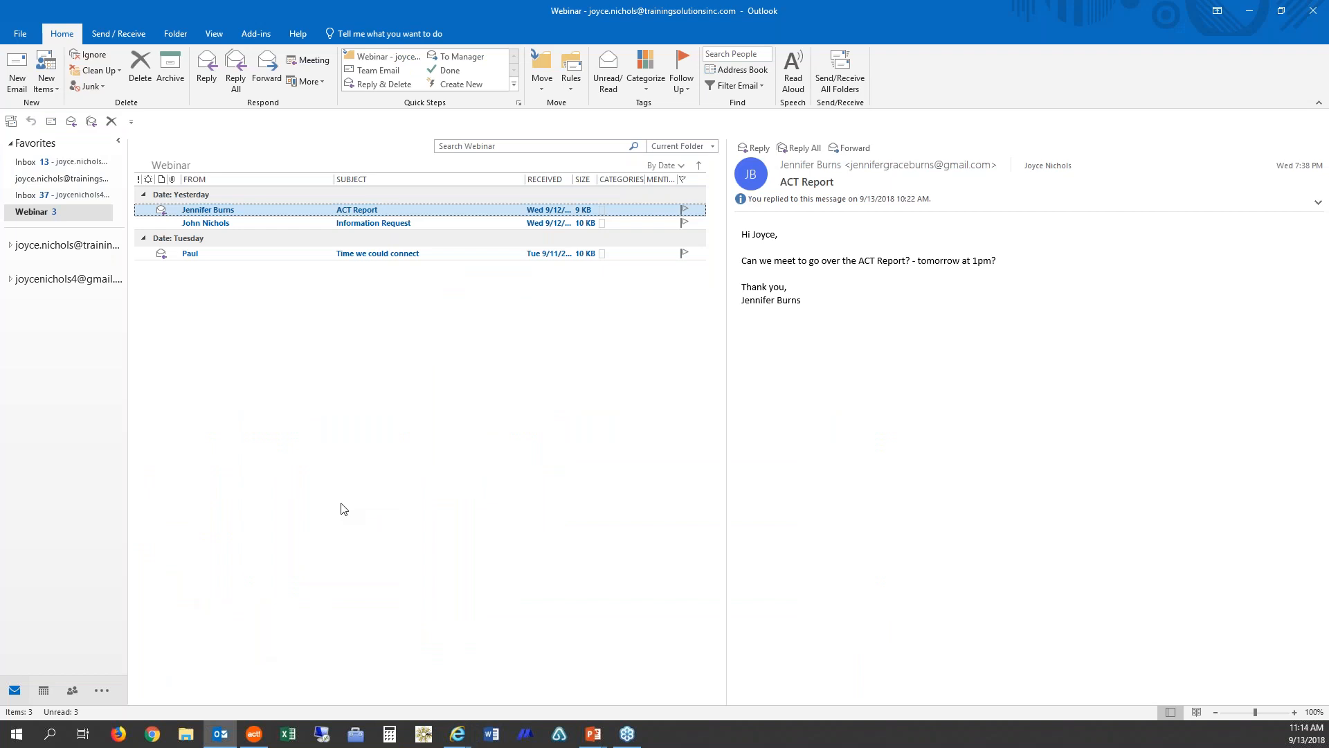
left_click(383, 261)
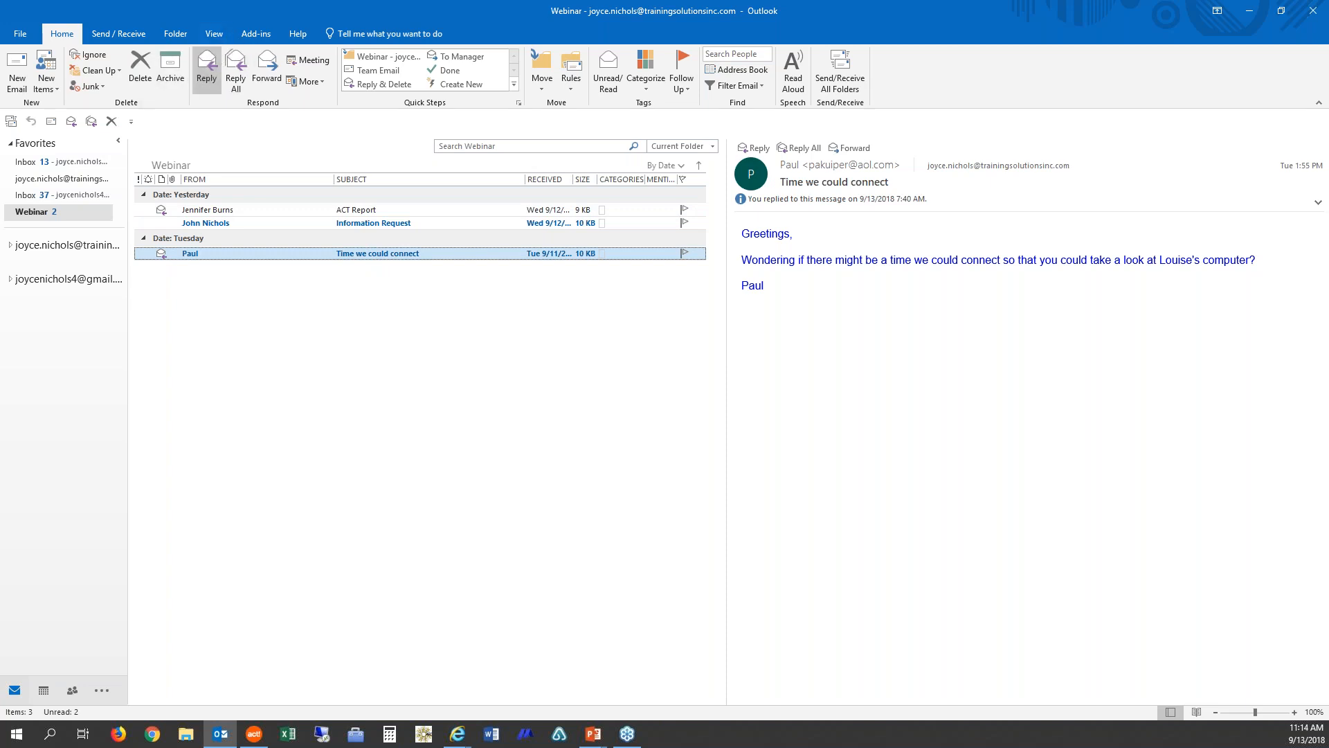
left_click(207, 69)
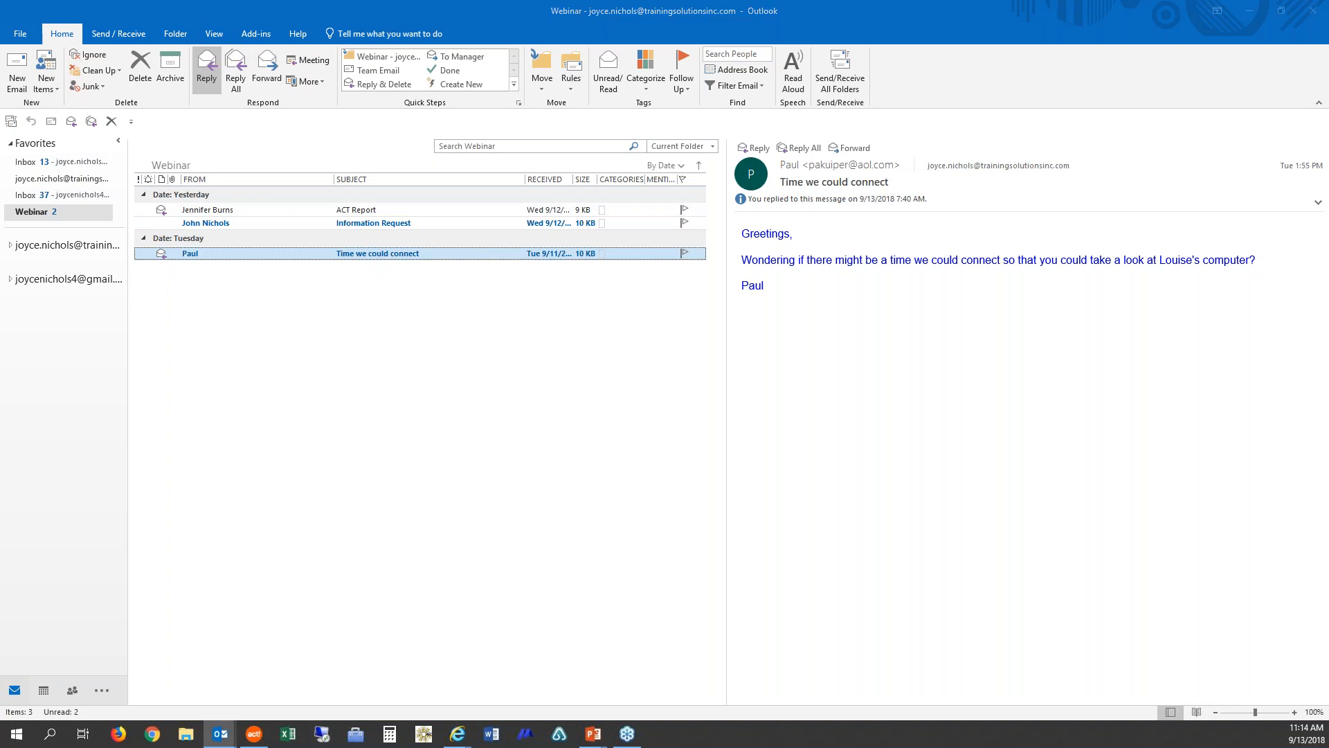
type("1")
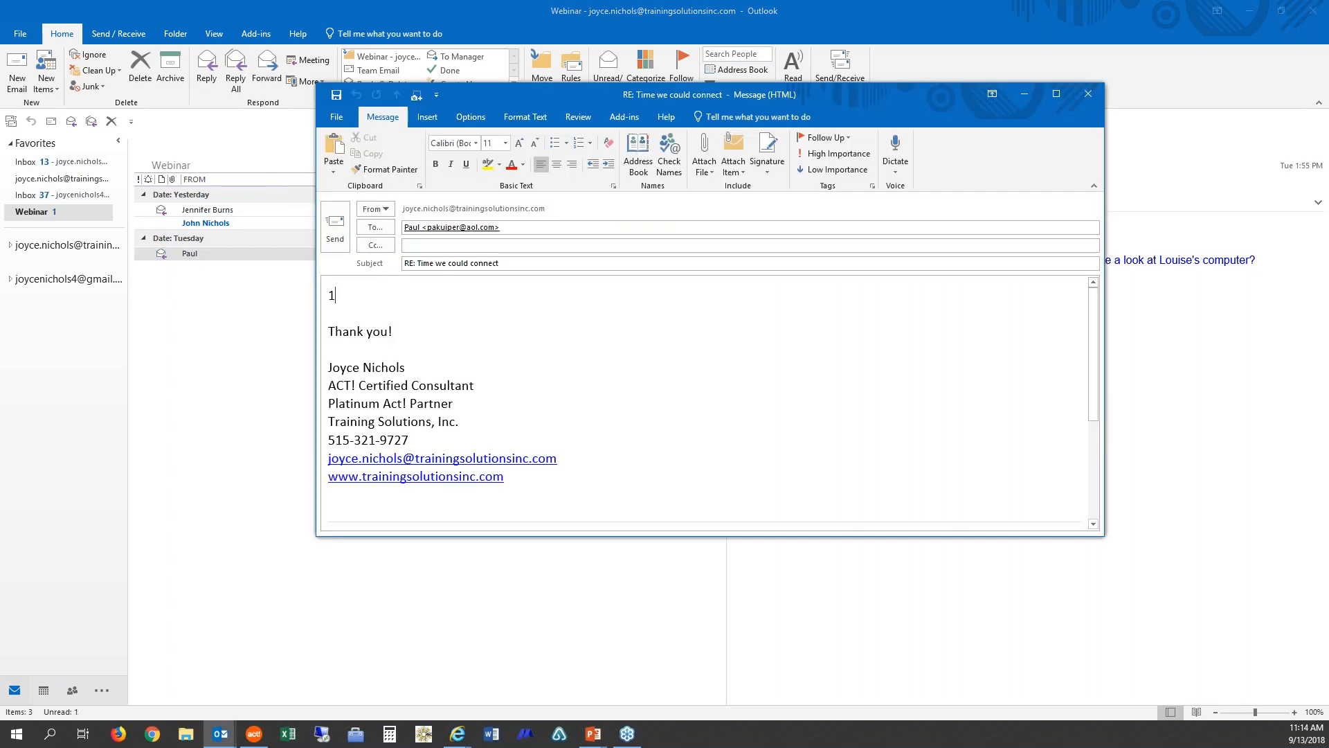
type(":00 works great")
left_click(337, 232)
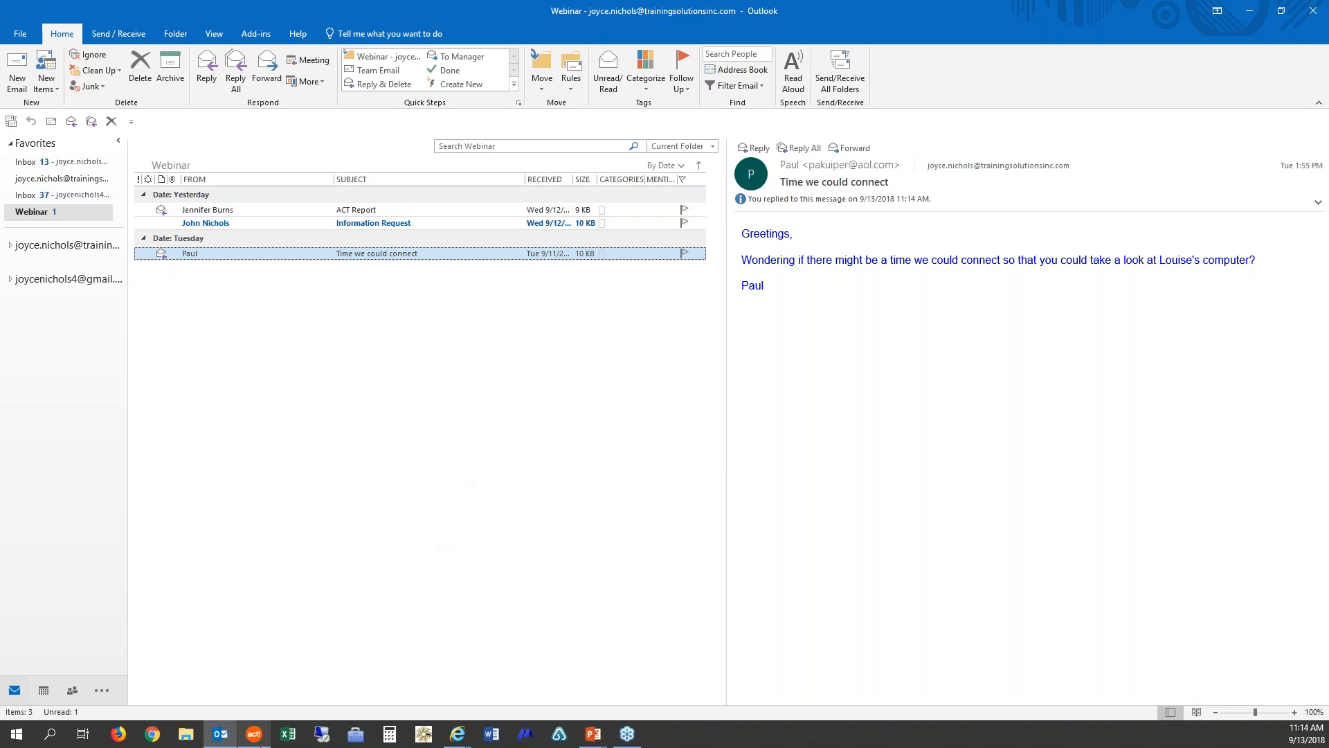
Step: Look up the e-mail's sender by name in Act! and open the recorded e-mail in the contact's History
left_click(254, 734)
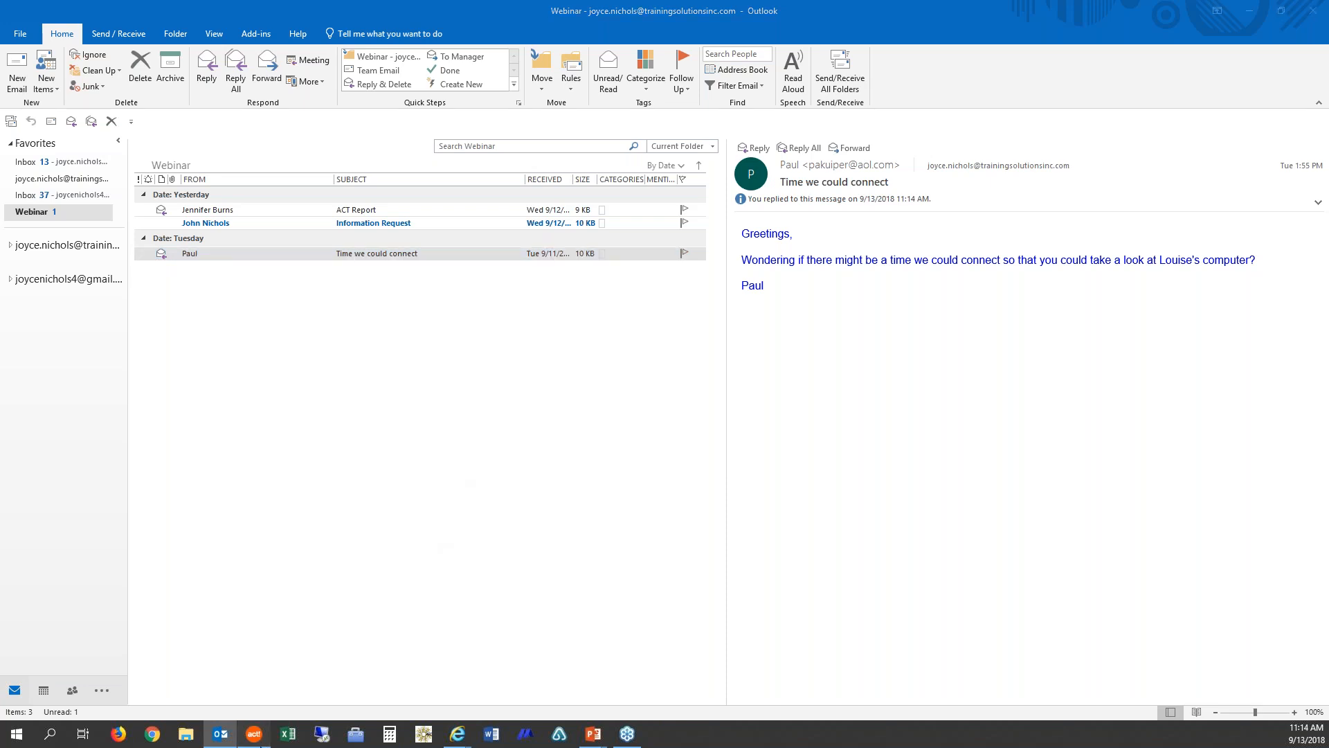
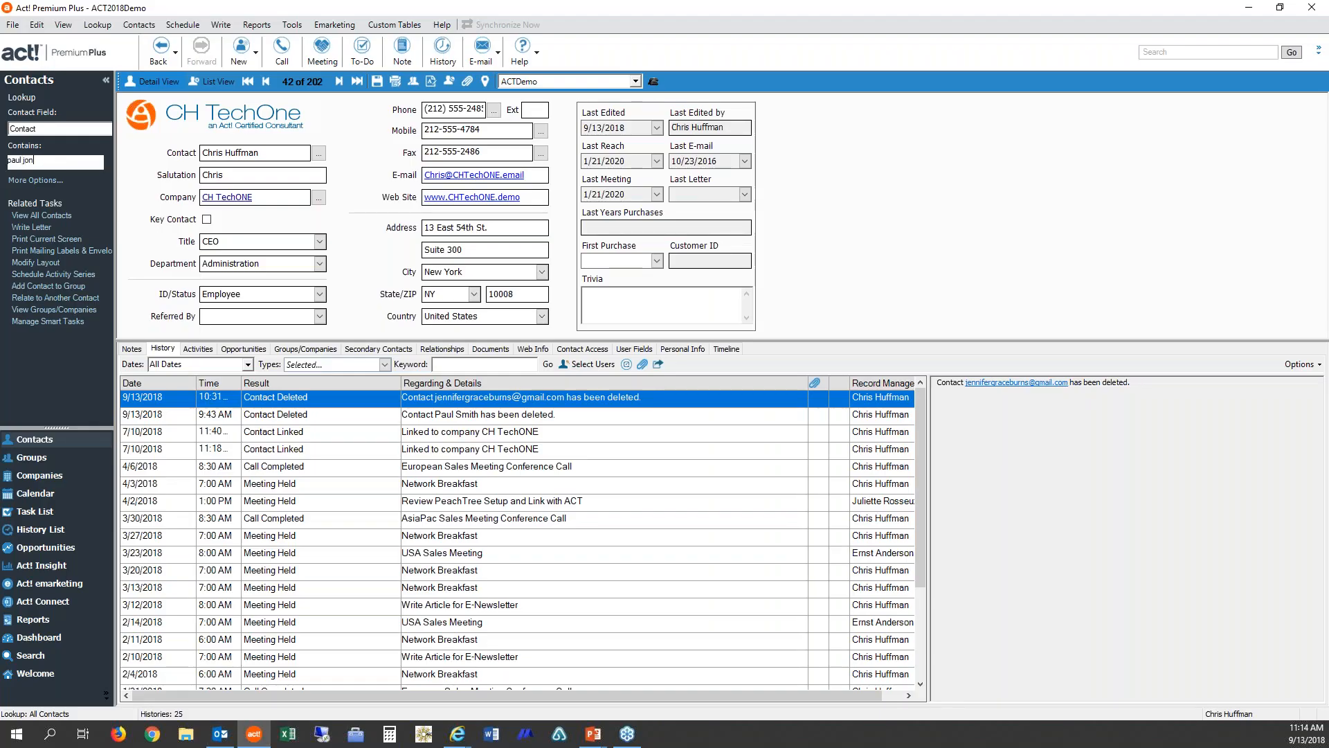
key("Return")
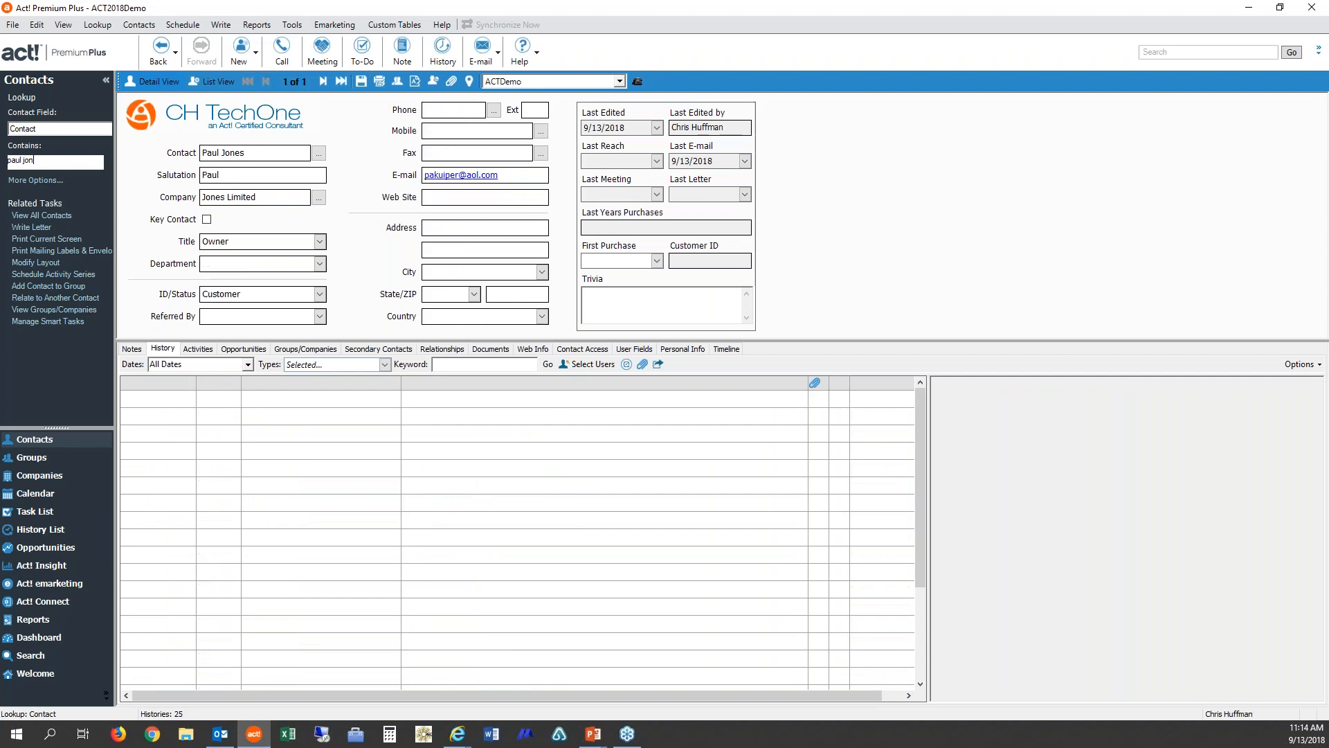
left_click(509, 419)
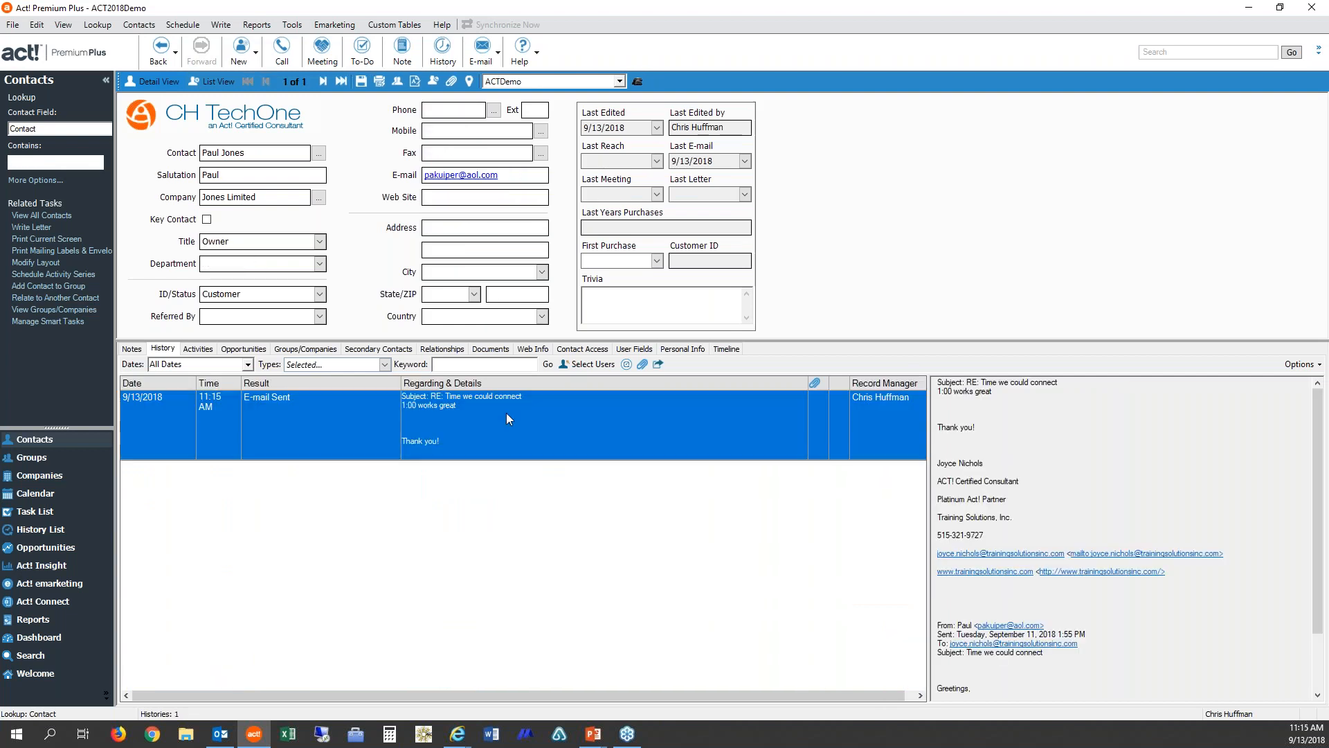
Step: Create an Act! meeting activity from the Outlook e-mail starting at 1:00 PM
left_click(221, 736)
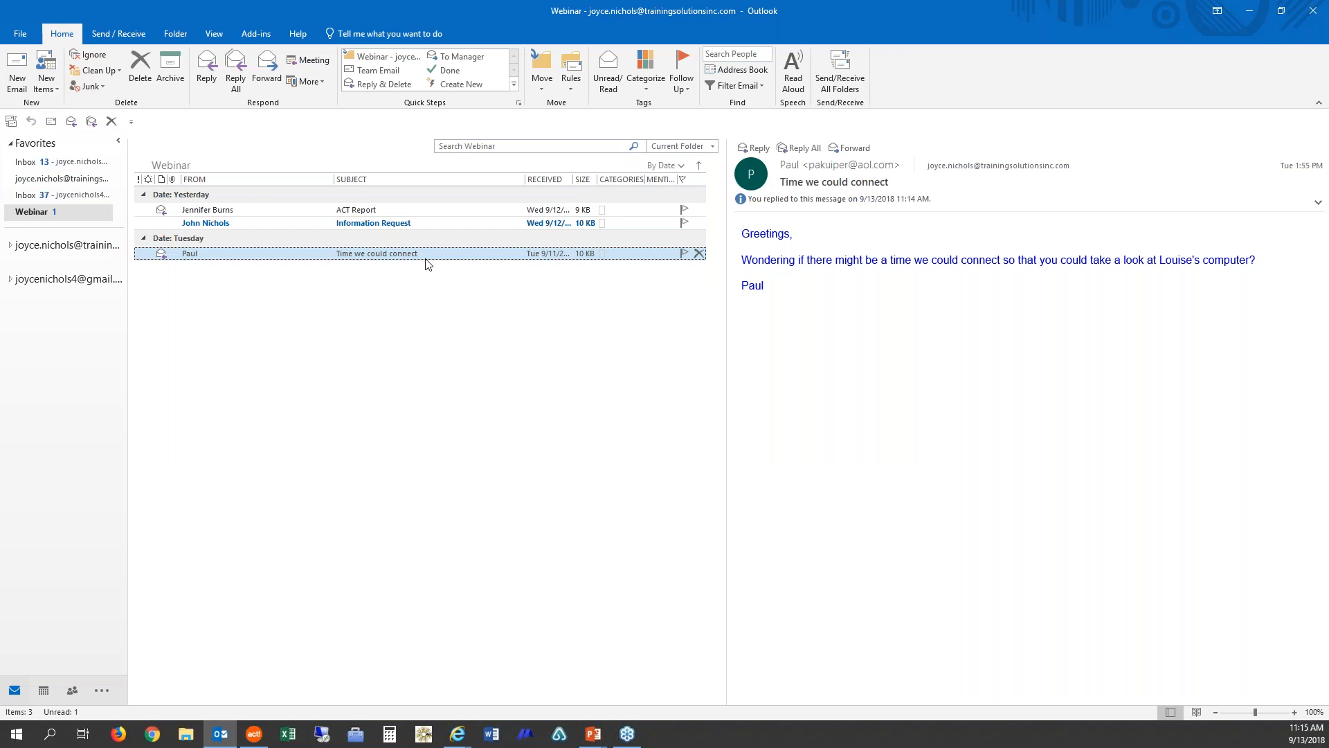
left_click(258, 35)
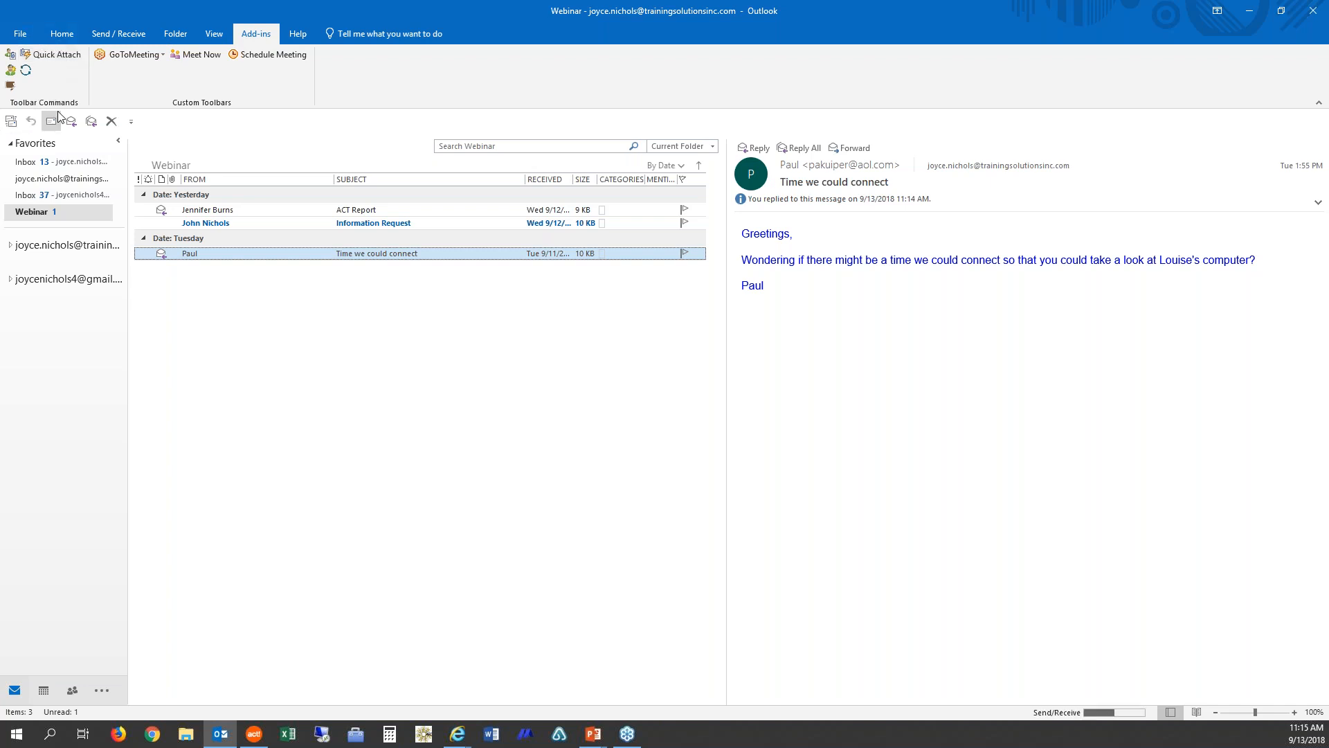
left_click(11, 86)
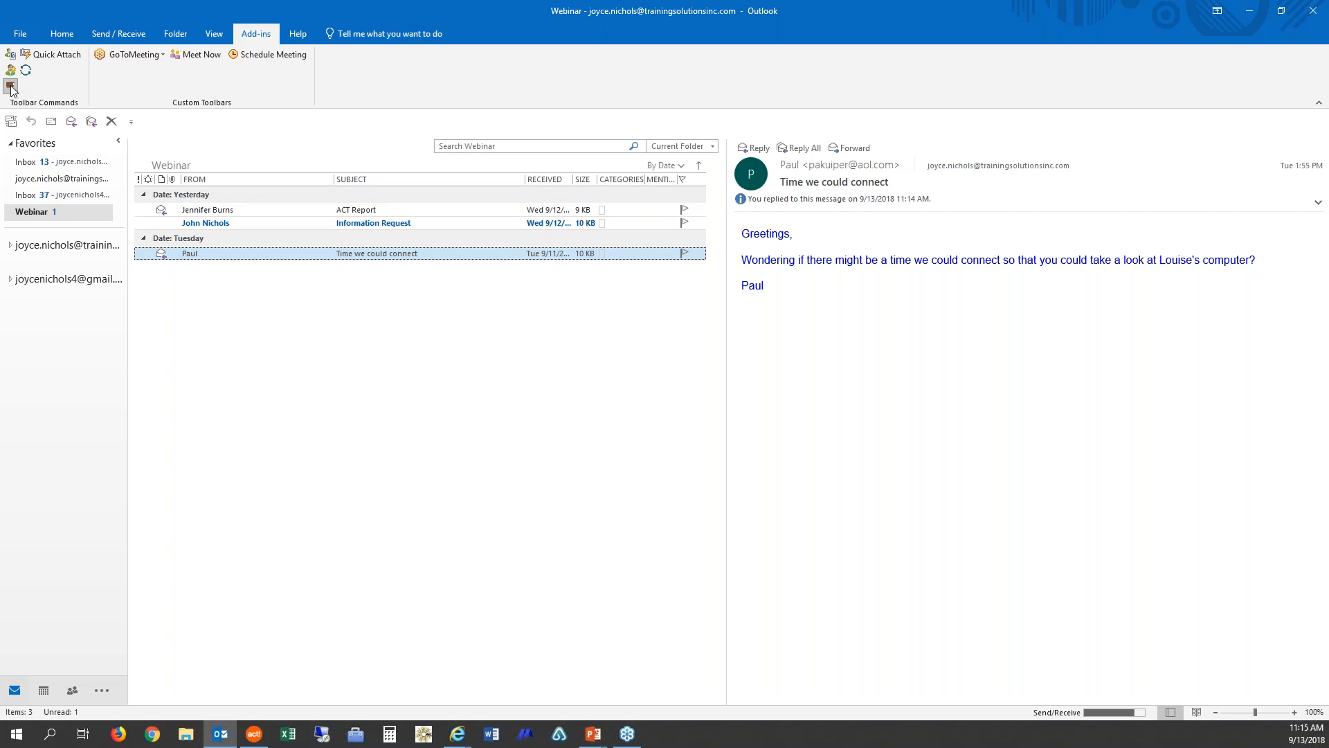
left_click(11, 86)
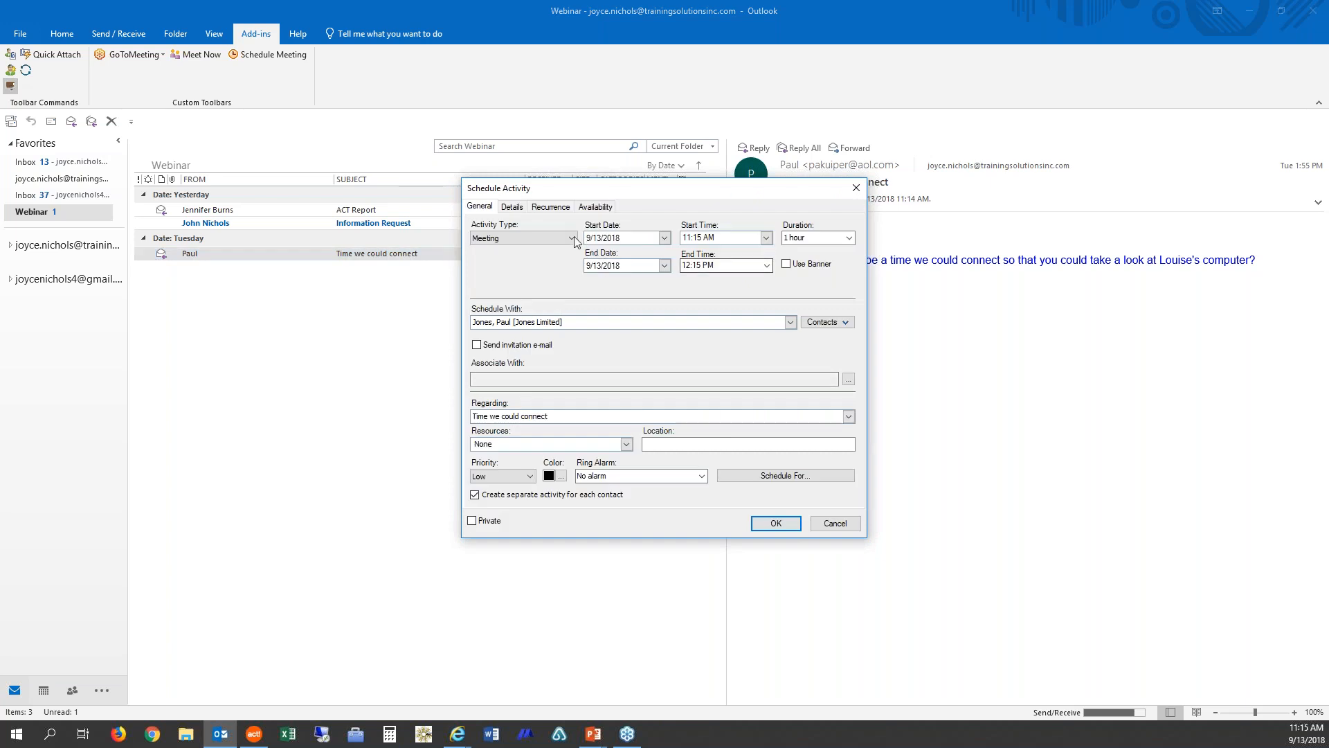
left_click(573, 238)
left_click(573, 237)
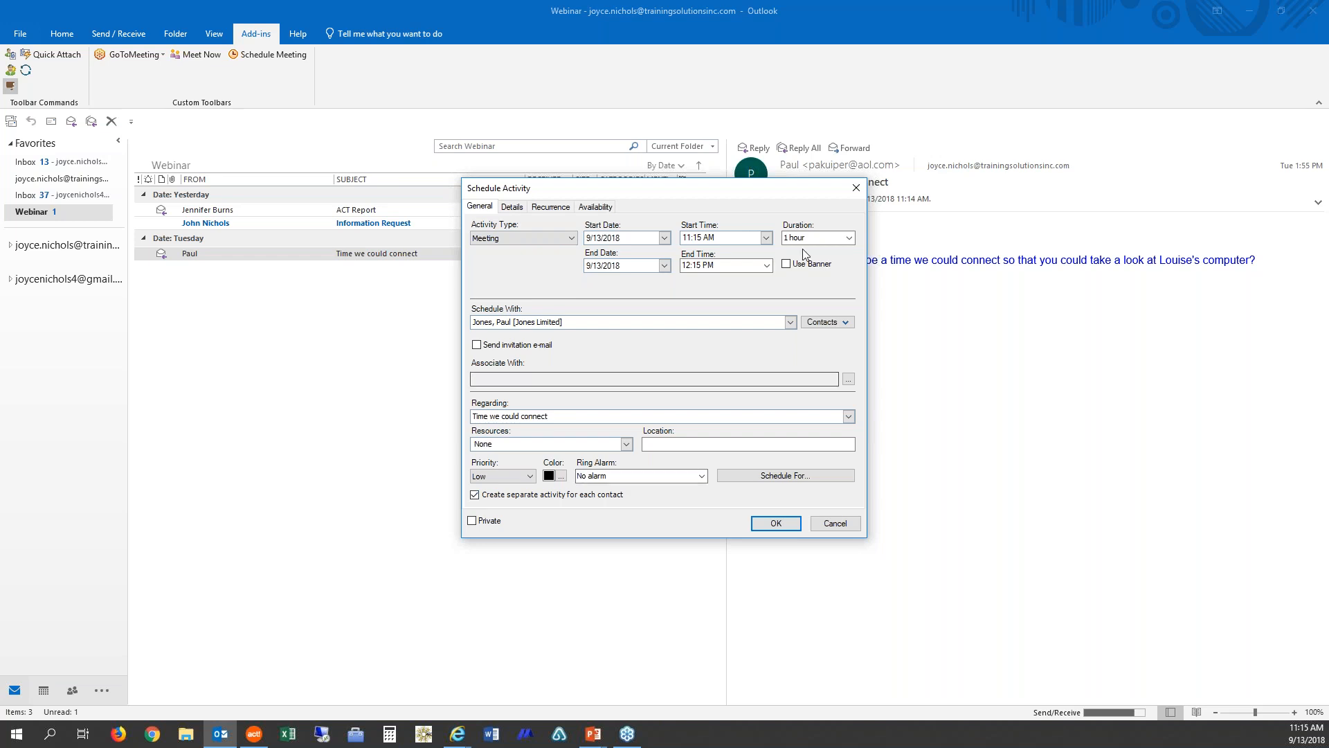
left_click(766, 237)
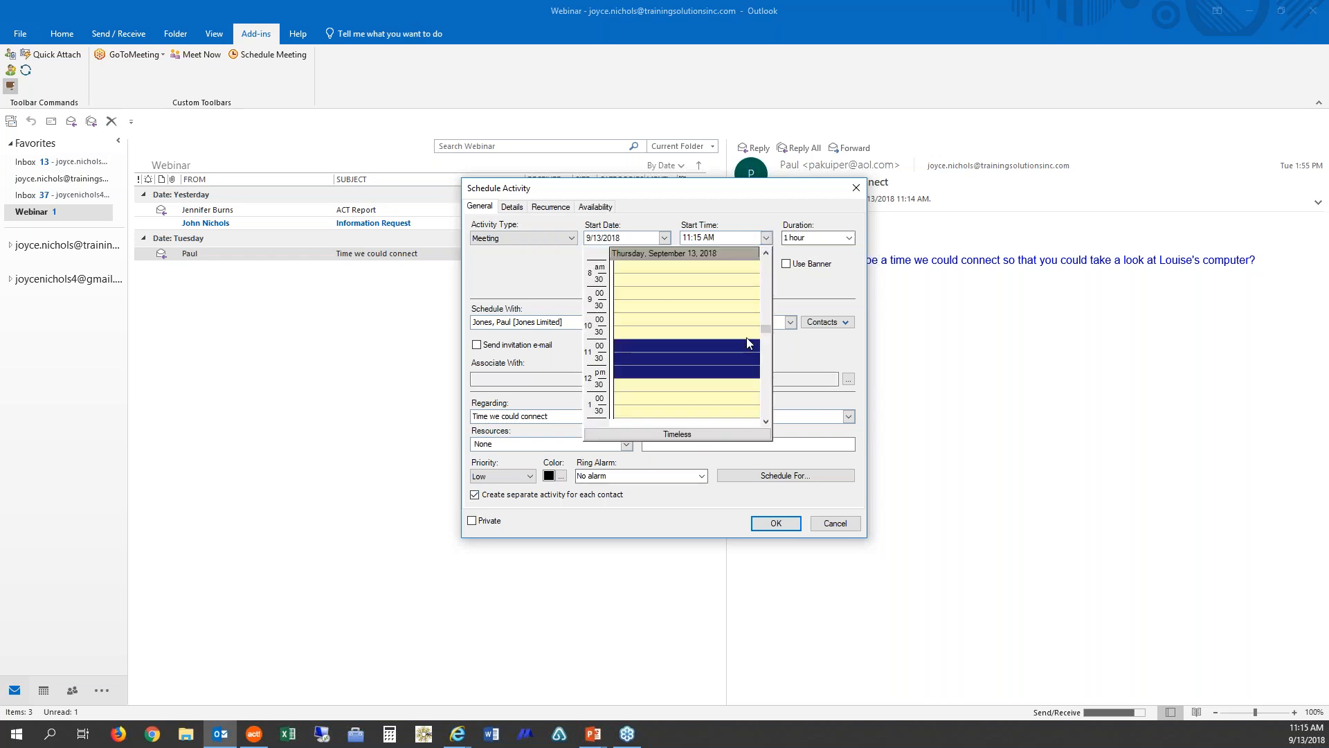
left_click(632, 399)
left_click(778, 522)
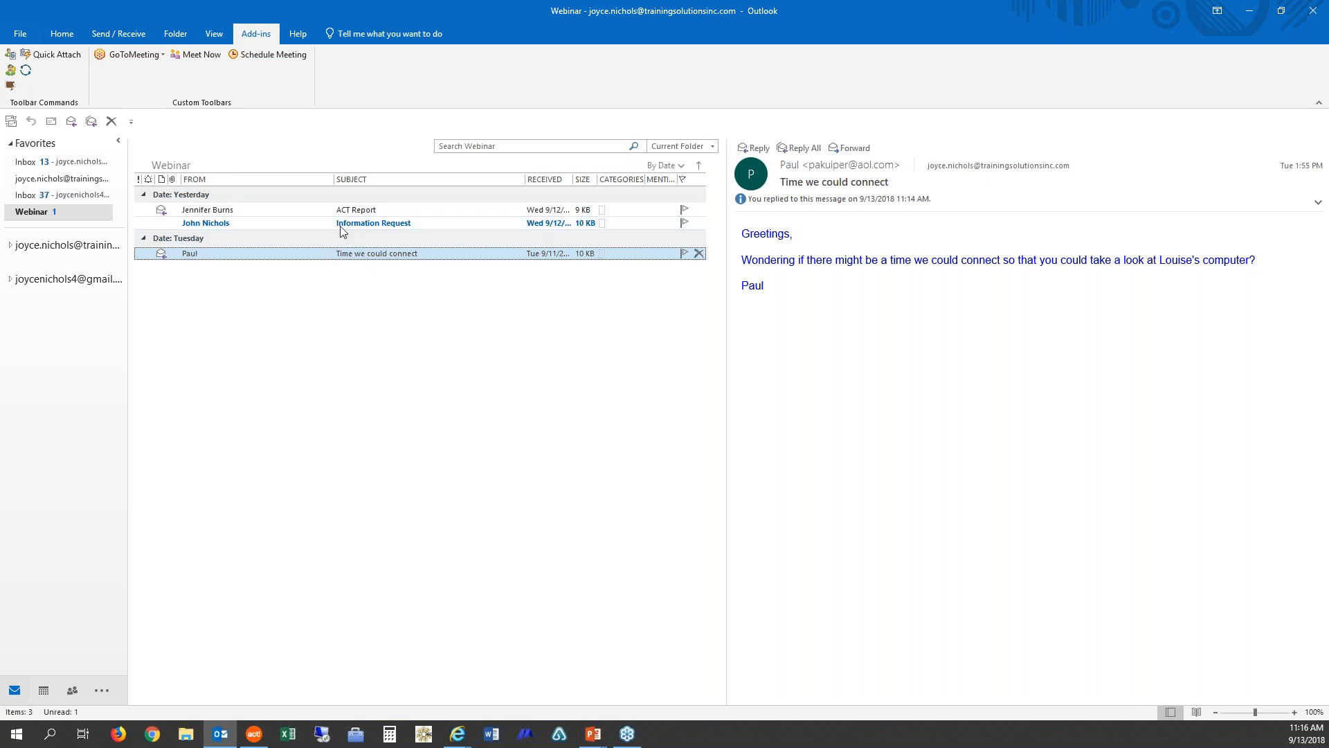
Step: Delete the 'Time we could connect' e-mail from the Webinar folder
left_click(112, 122)
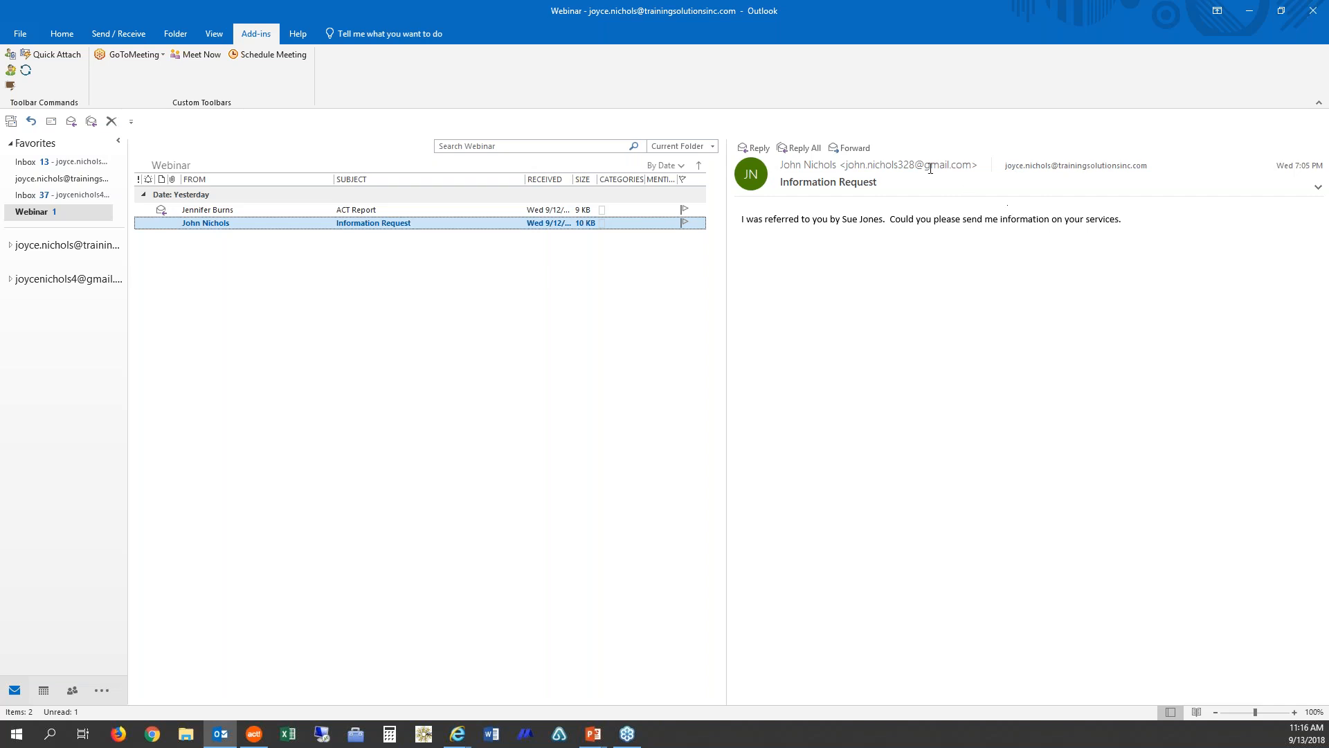
left_click(11, 70)
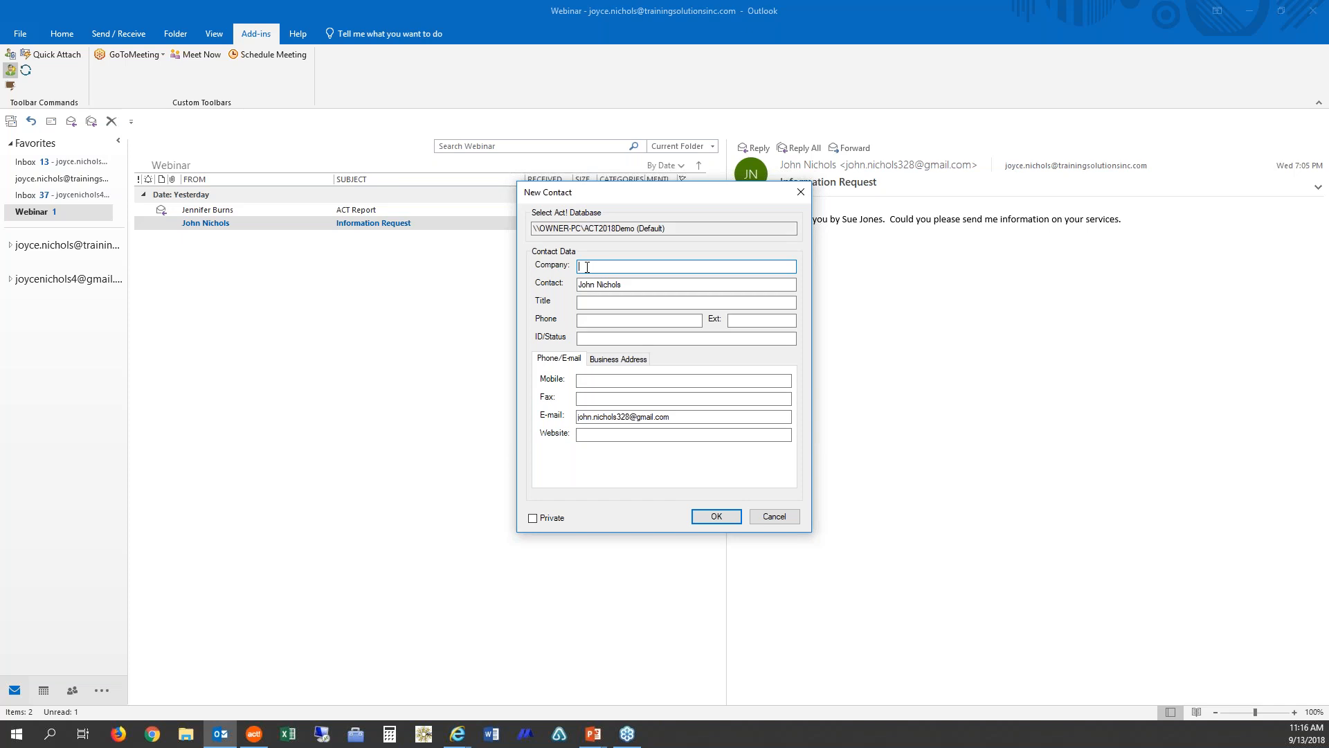
left_click(585, 340)
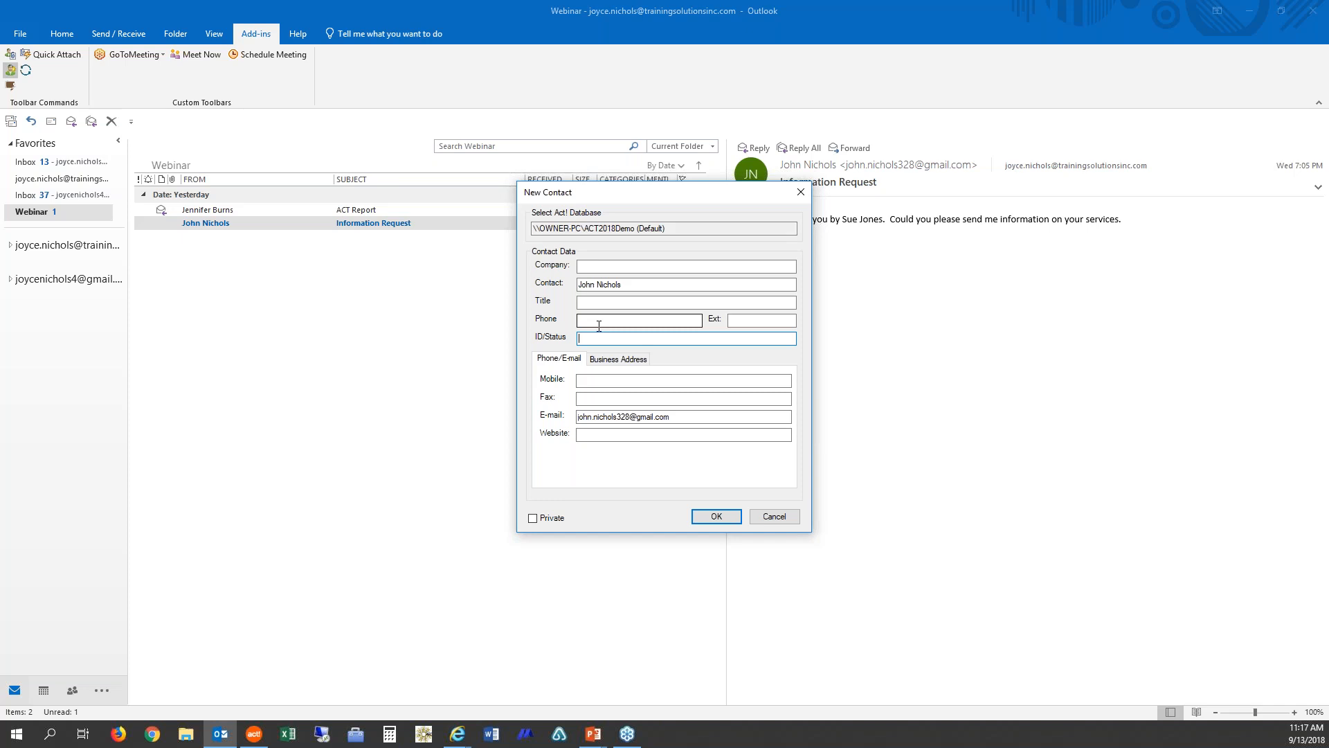
left_click(789, 521)
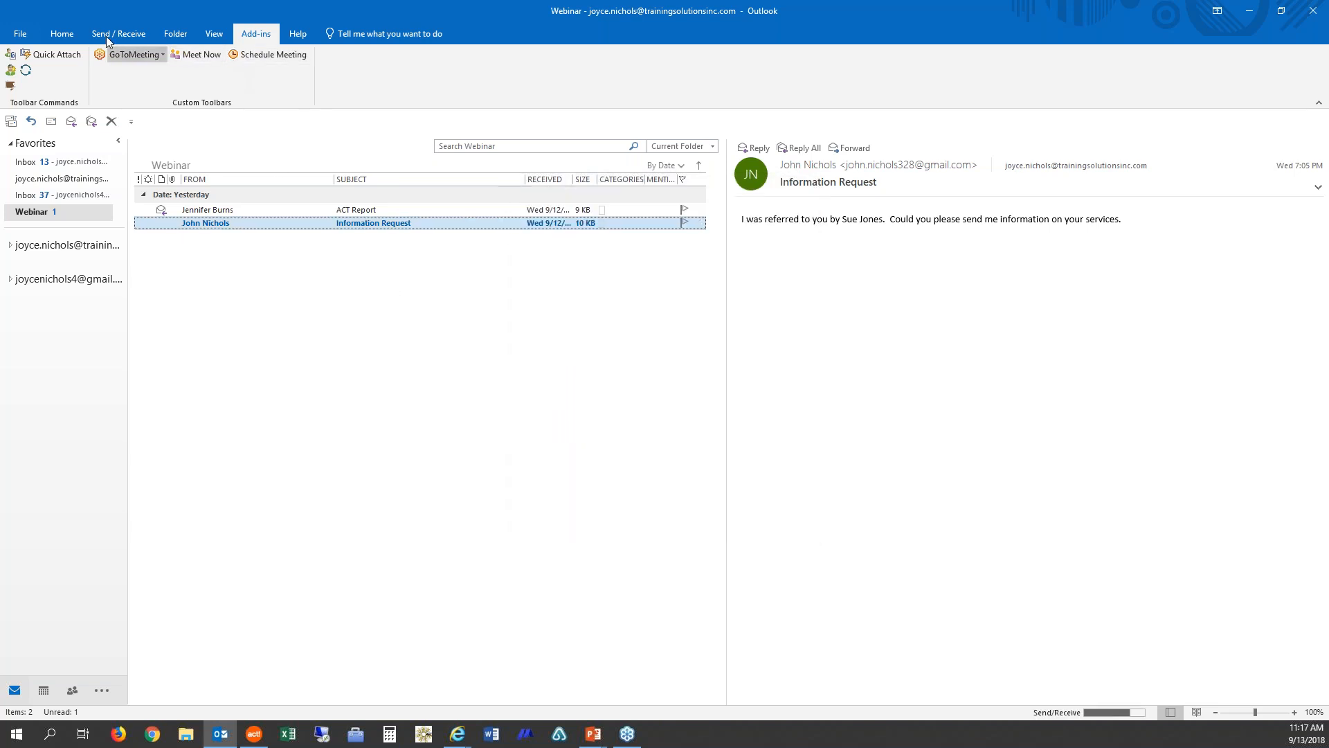
Step: Reply to the 'Information Request' e-mail with 'Thanks for reaching out.' and send it
left_click(63, 38)
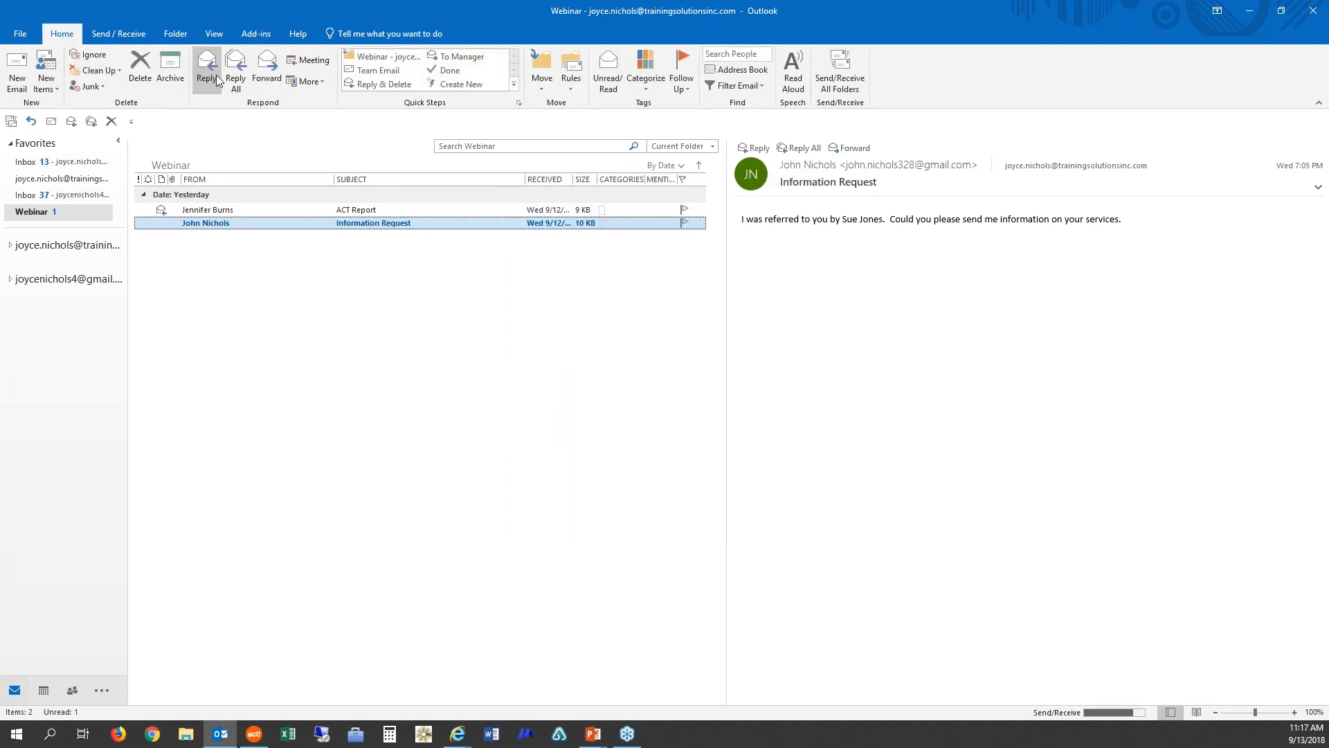
left_click(214, 78)
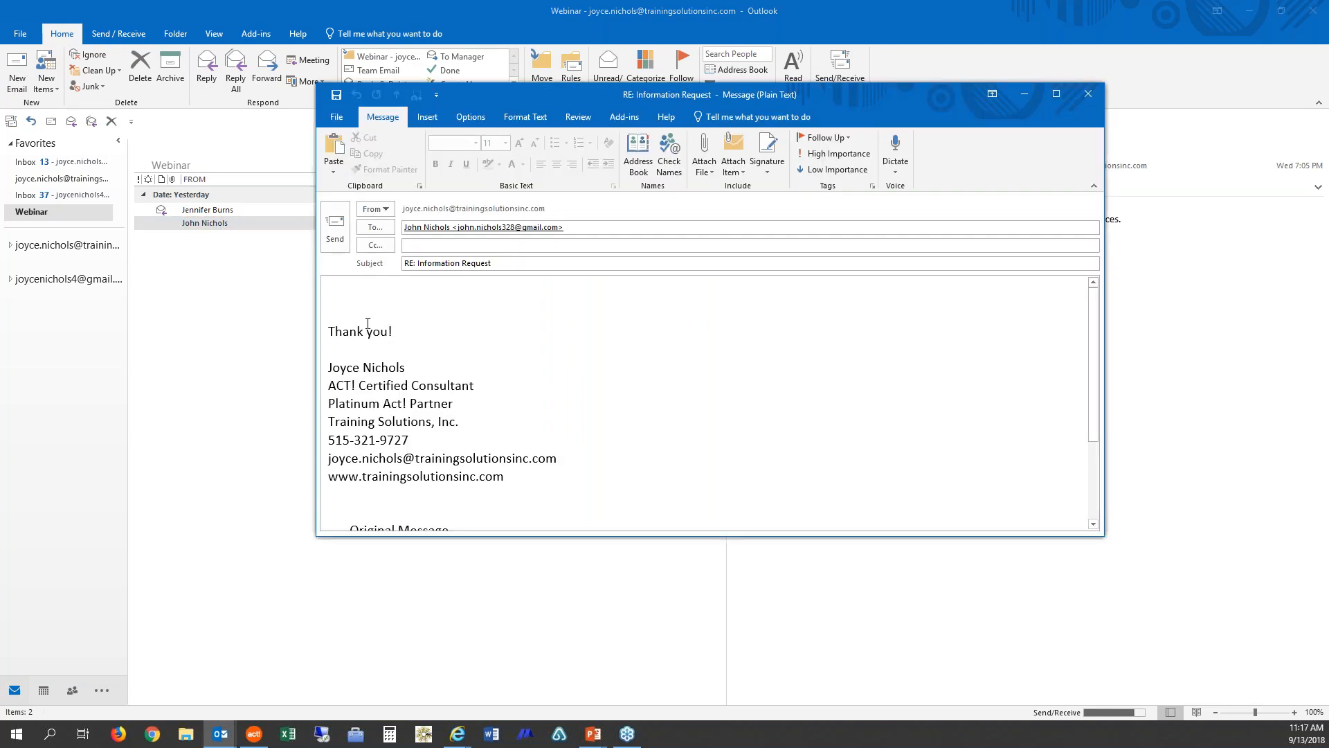
type("Thanks for reaching out.")
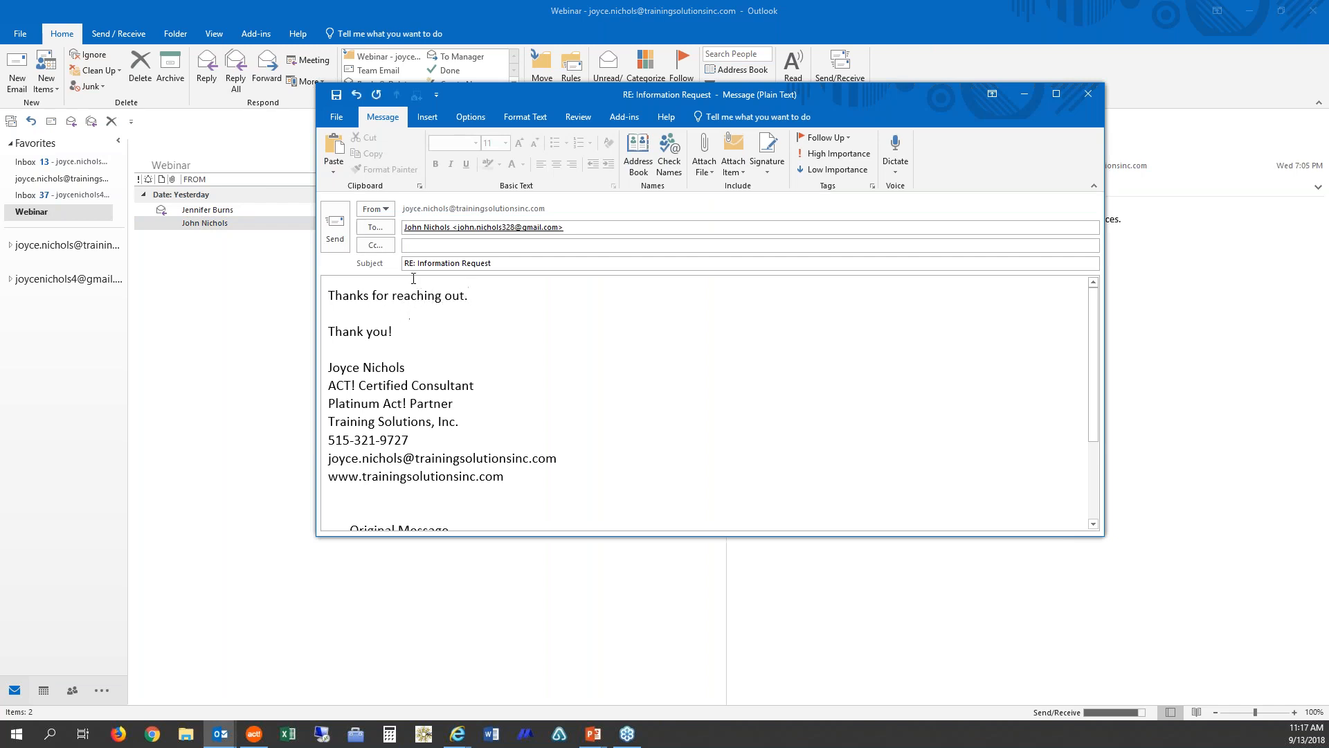
left_click(337, 227)
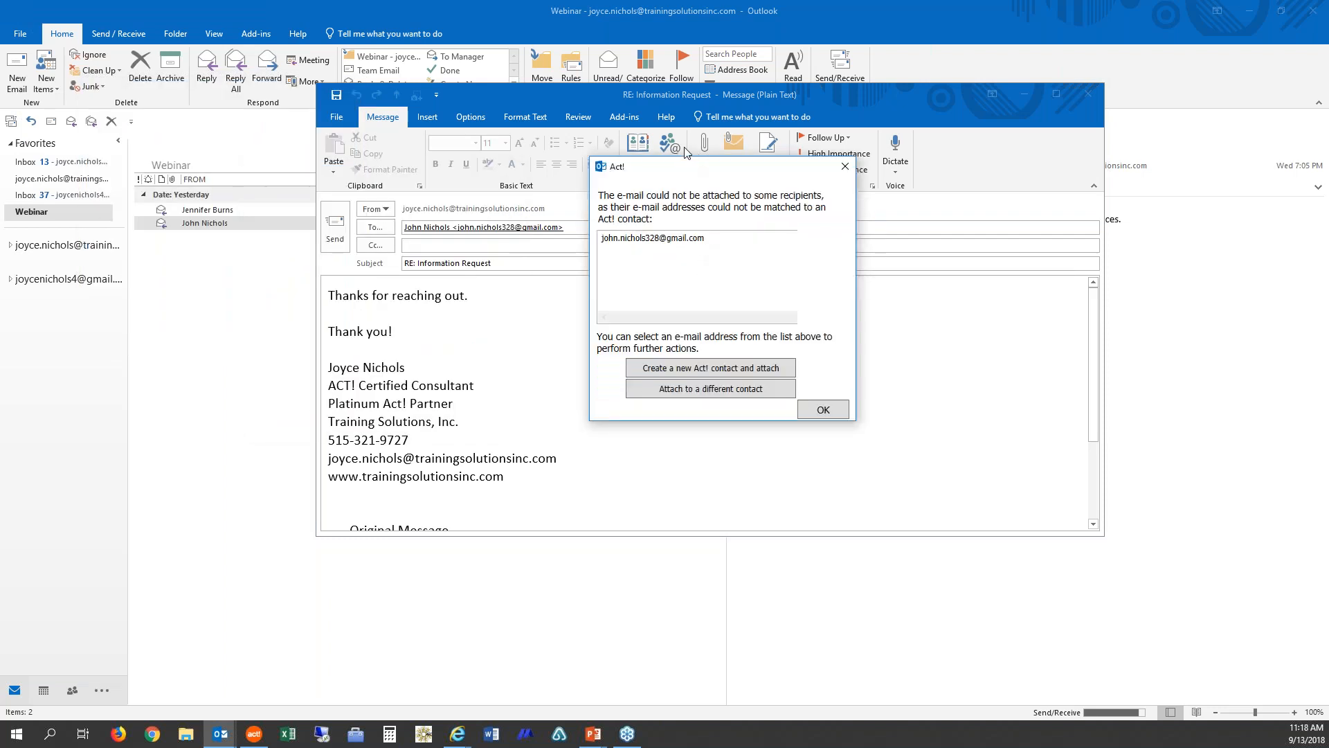
Step: Choose to create a new Act! contact for the recipient e-mail address that could not be matched
left_click(630, 242)
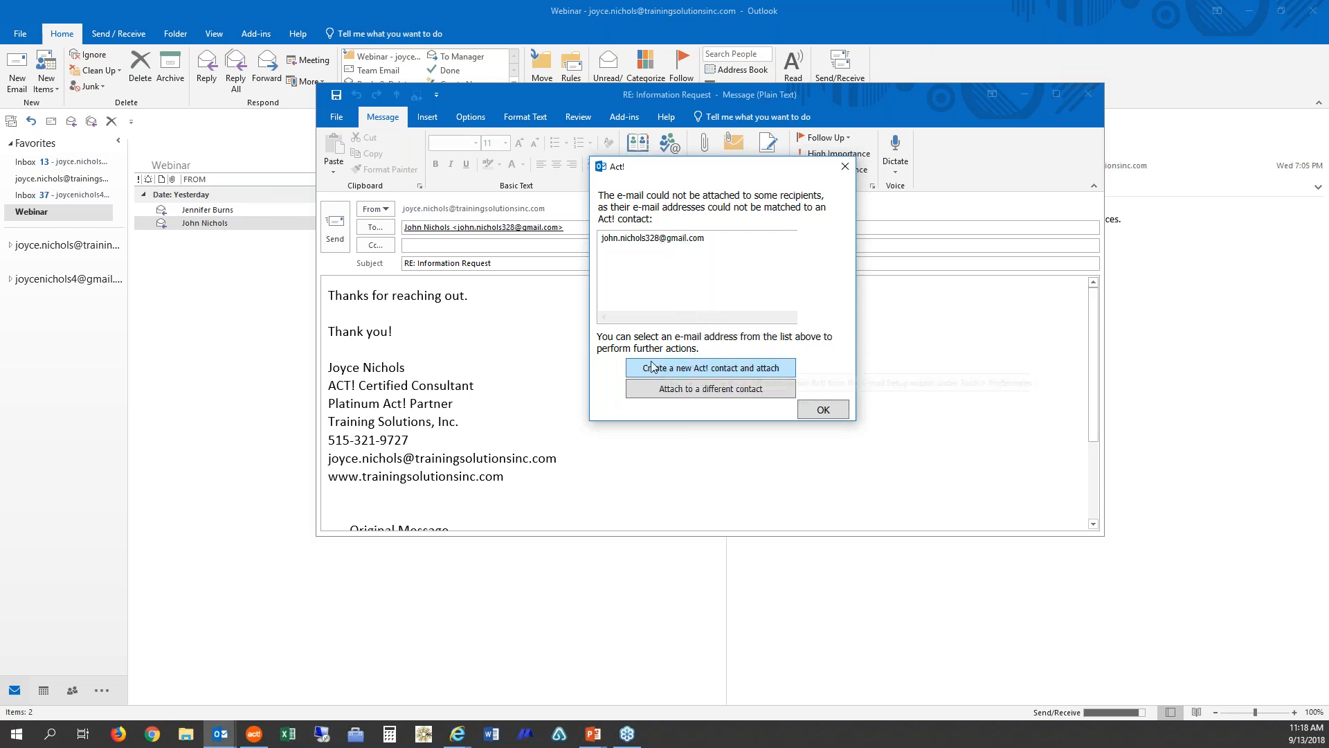
left_click(735, 371)
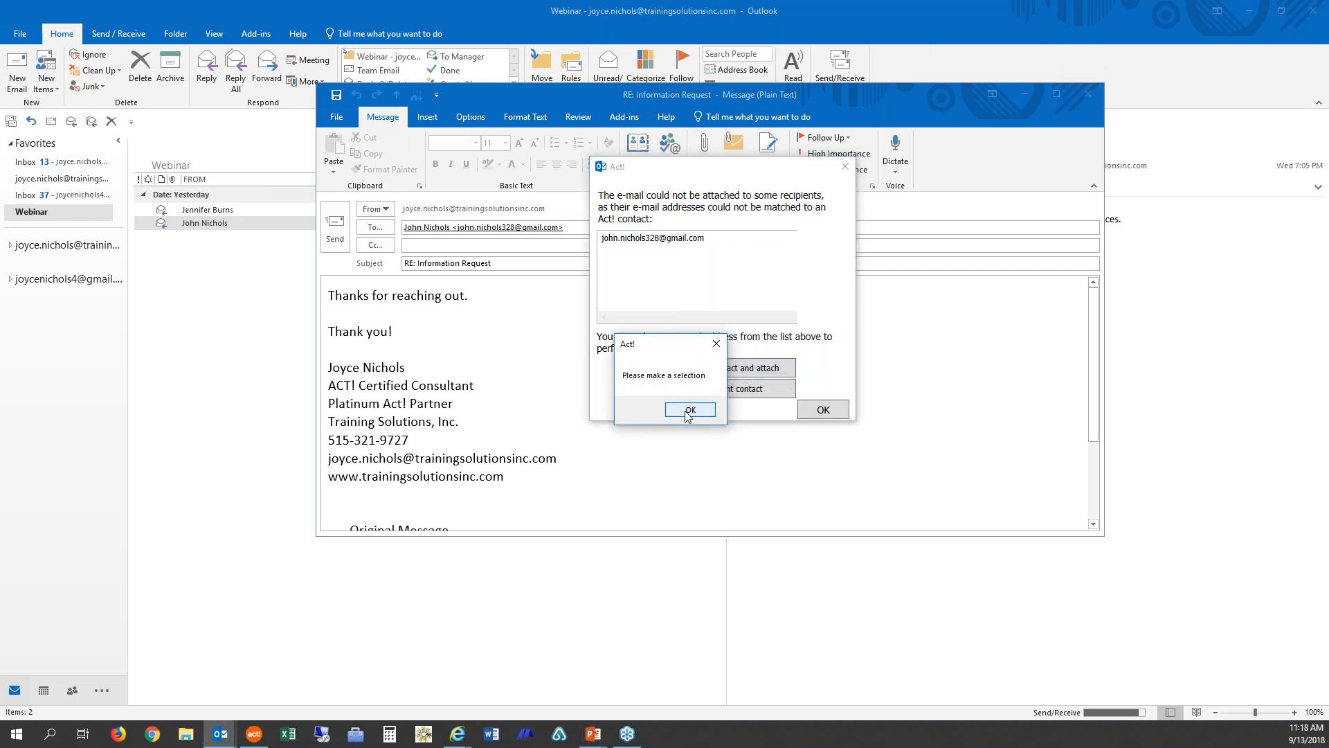
left_click(689, 411)
left_click(651, 240)
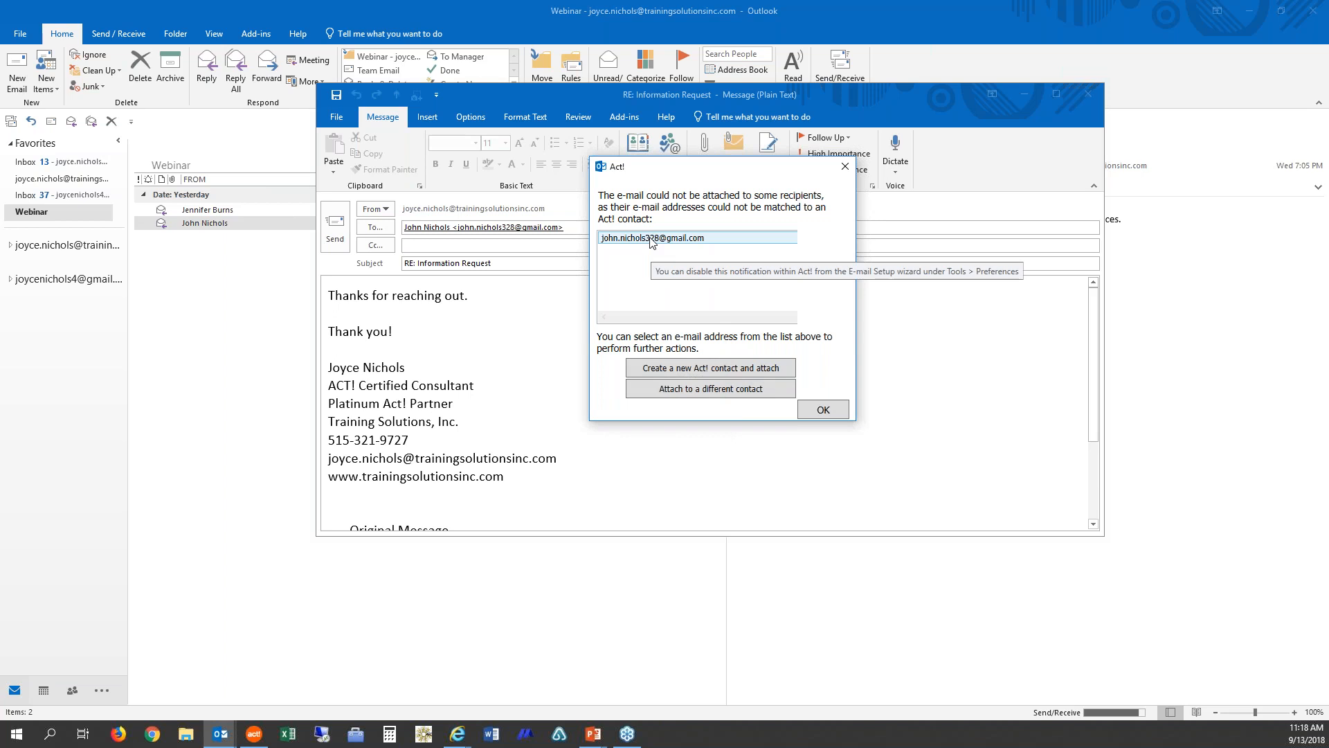
left_click(735, 368)
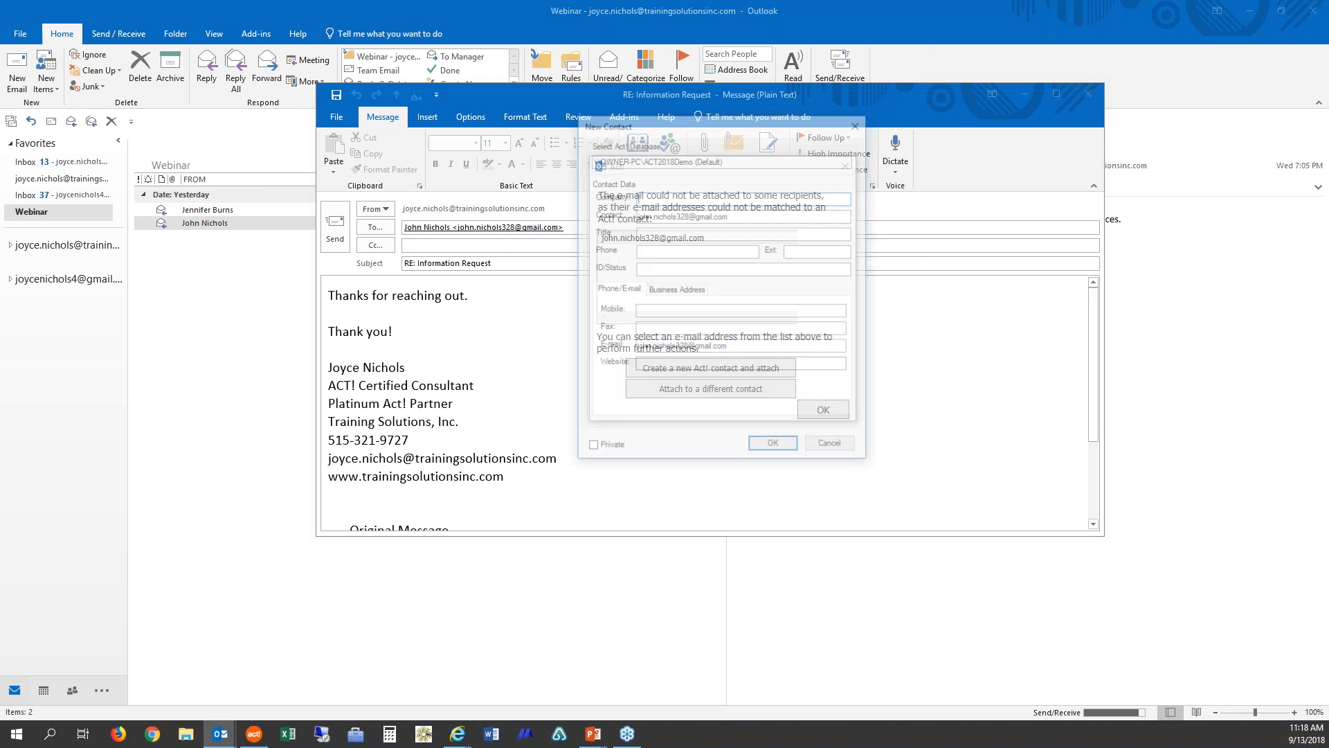
Step: Enter ABC Company as company, the sender's full name as contact and Prospect as ID/Status, then save the new contact
type("ABC Company")
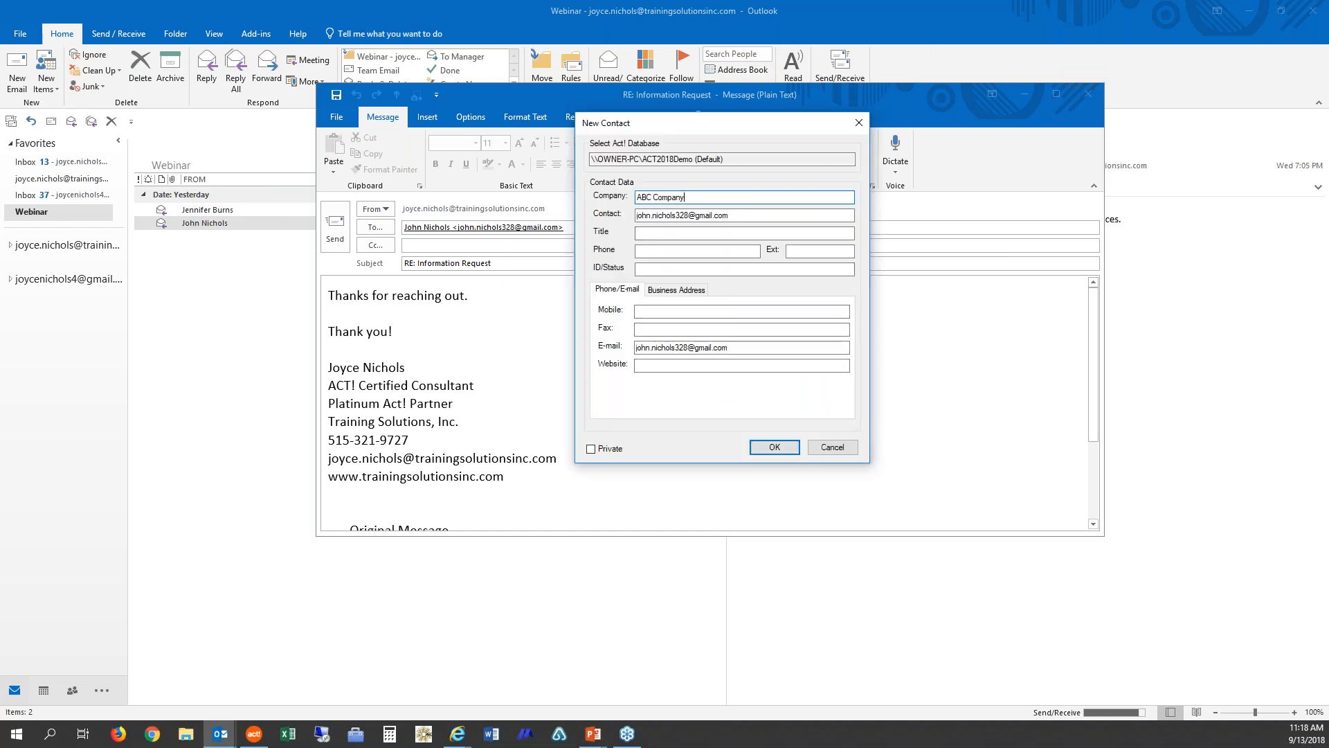
left_click_drag(754, 214, 564, 197)
key("BackSpace")
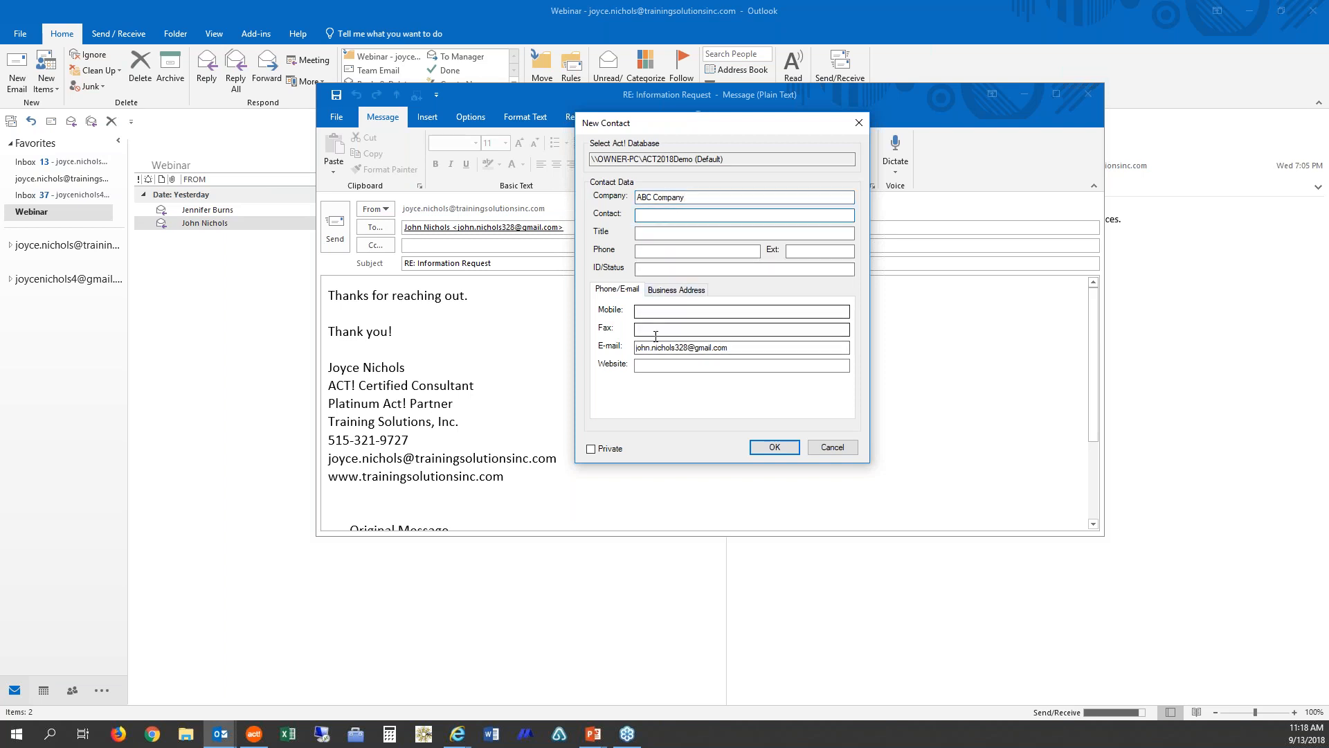
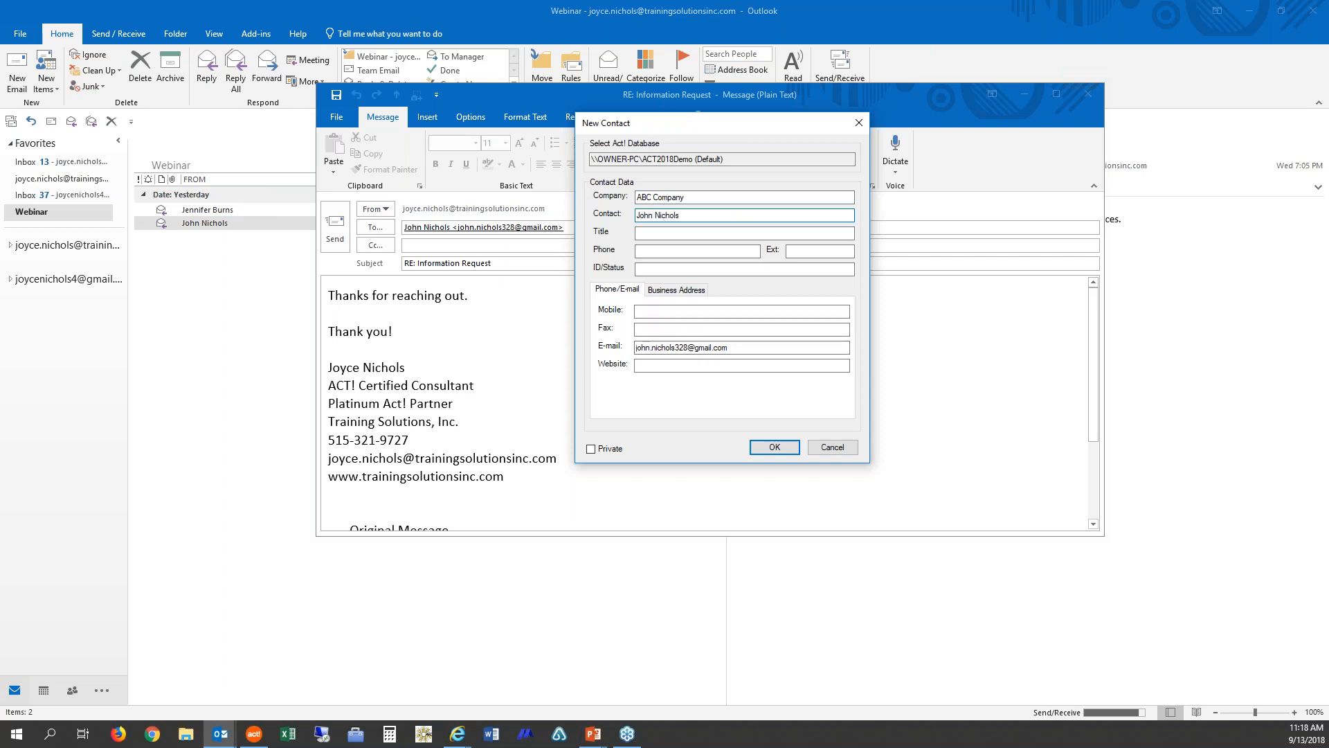
left_click(689, 270)
type("Prospect")
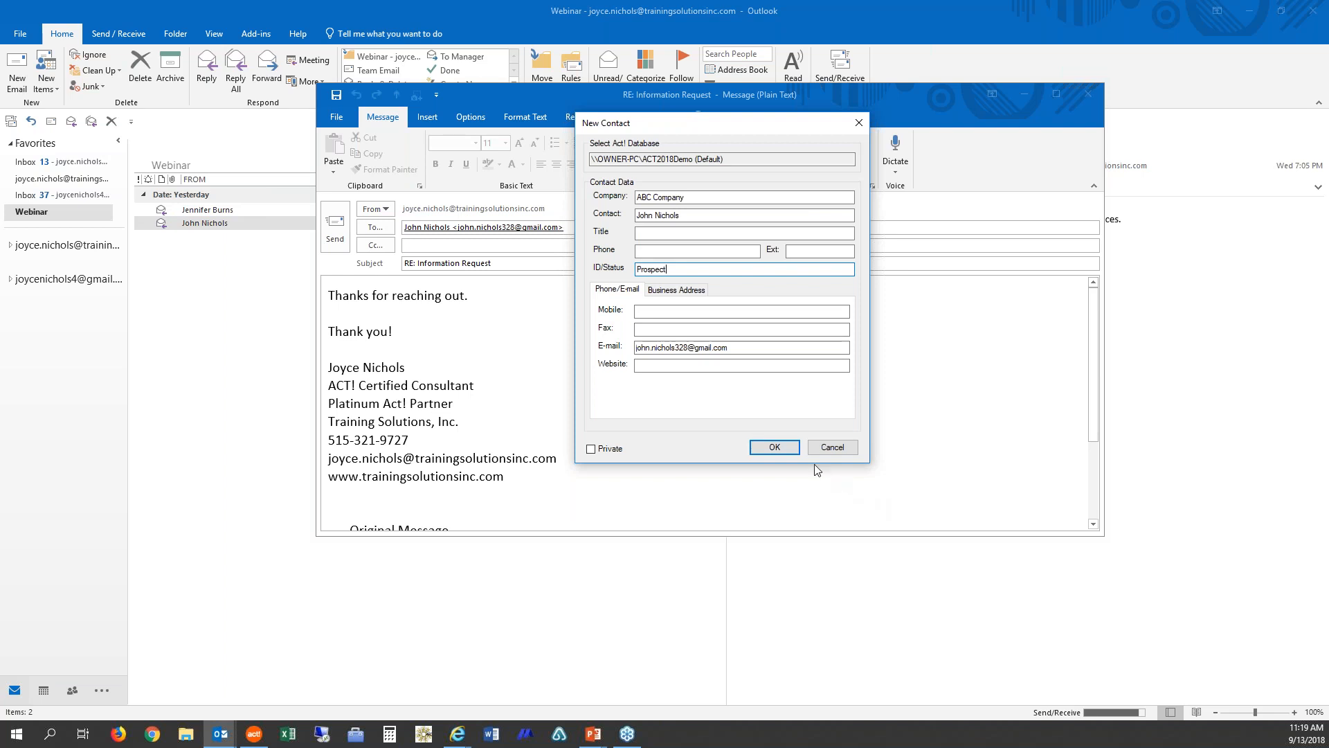
left_click(785, 454)
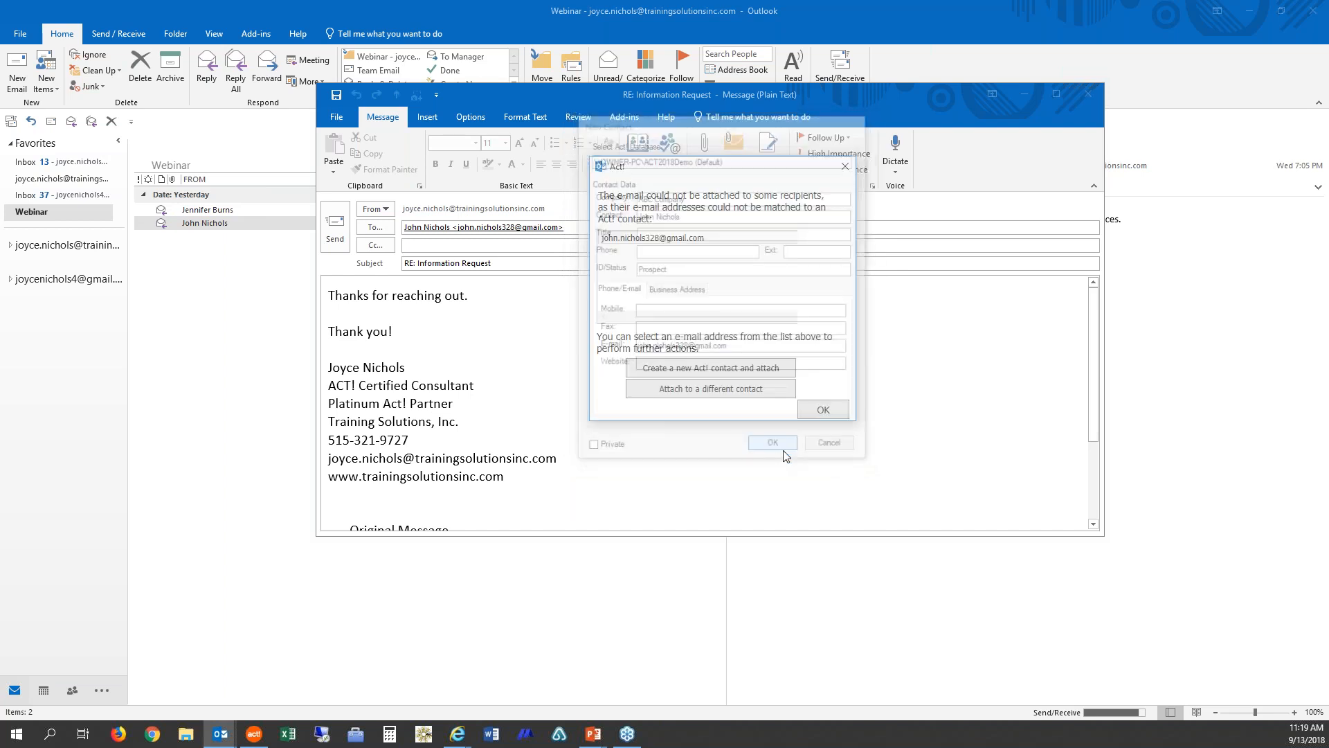
left_click(822, 410)
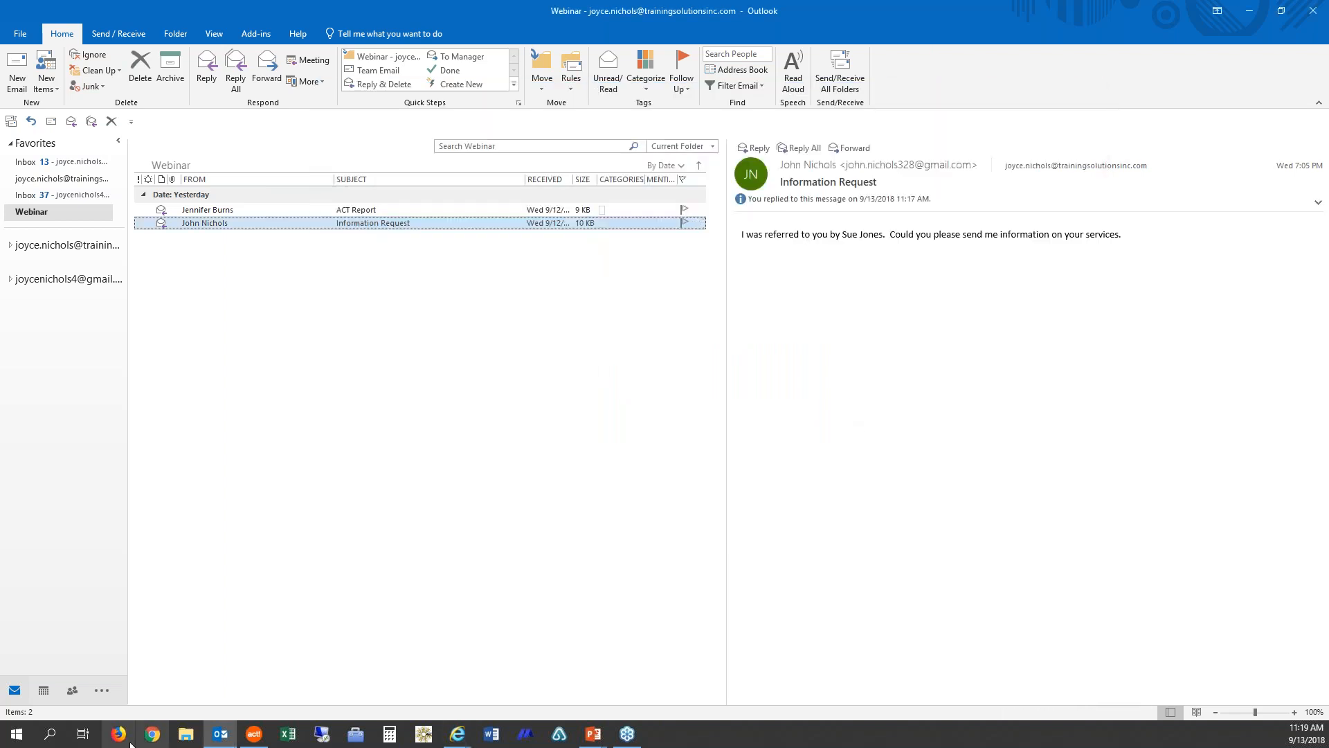
Step: Switch to Act! and look up the new contact to view the sent reply in its History
mouse_move(263, 742)
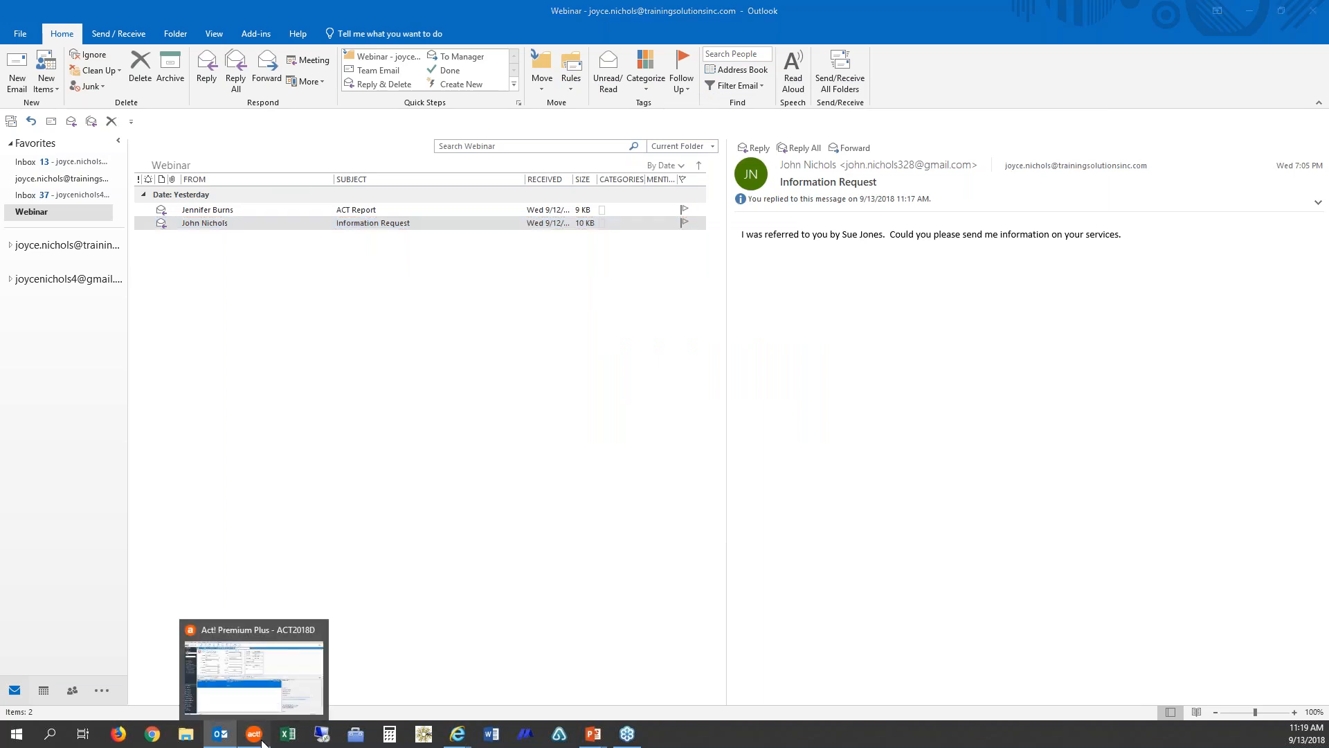
left_click(263, 742)
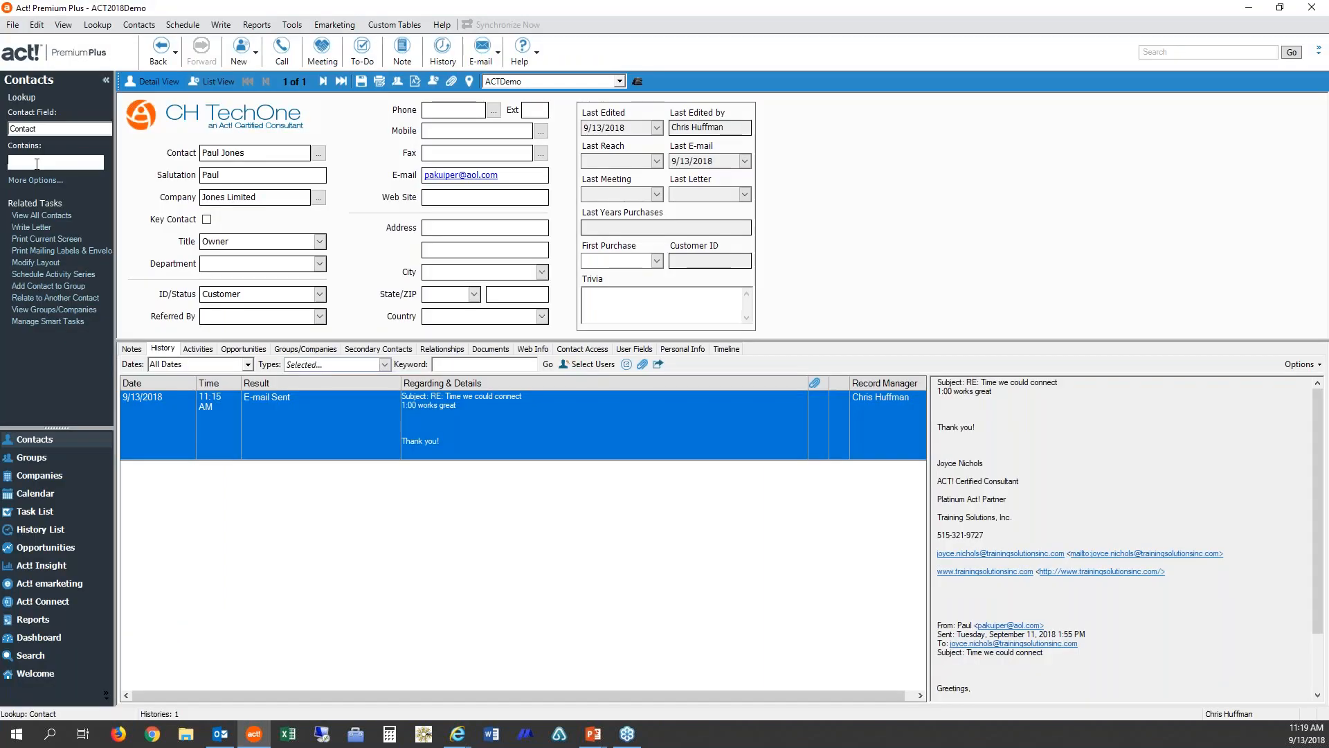
type("ph n")
key("BackSpace")
key("BackSpace")
type("n n")
key("Return")
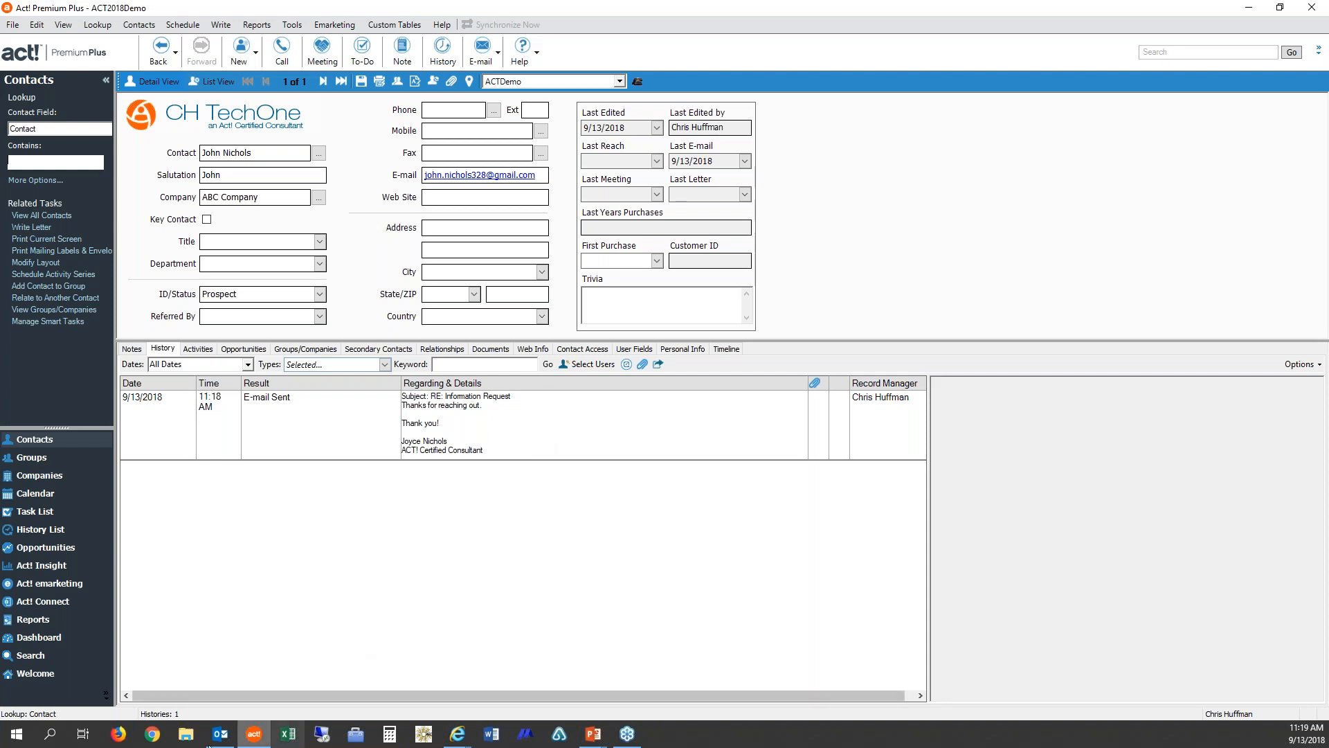
Step: Back in Outlook, reply to the 'ACT Report' e-mail and attach the recent file 3D Maps.xlsx
mouse_move(209, 729)
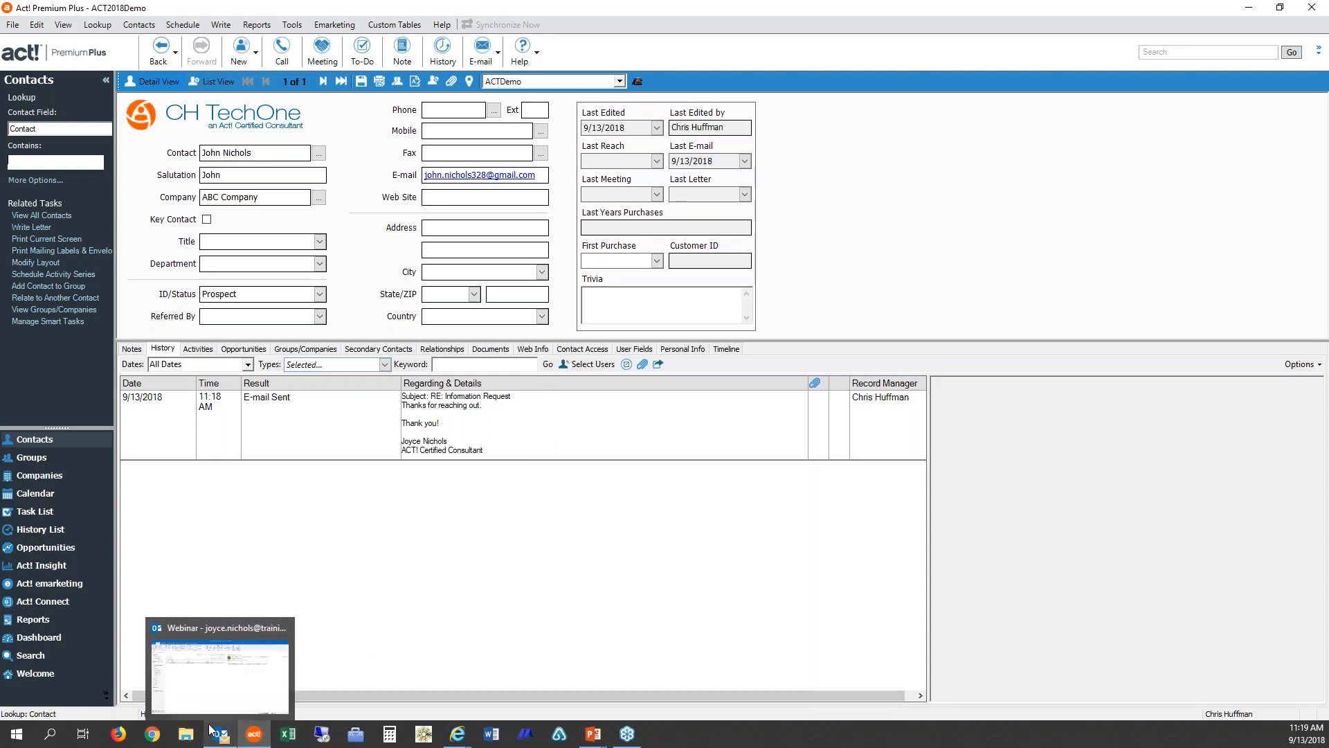
left_click(211, 730)
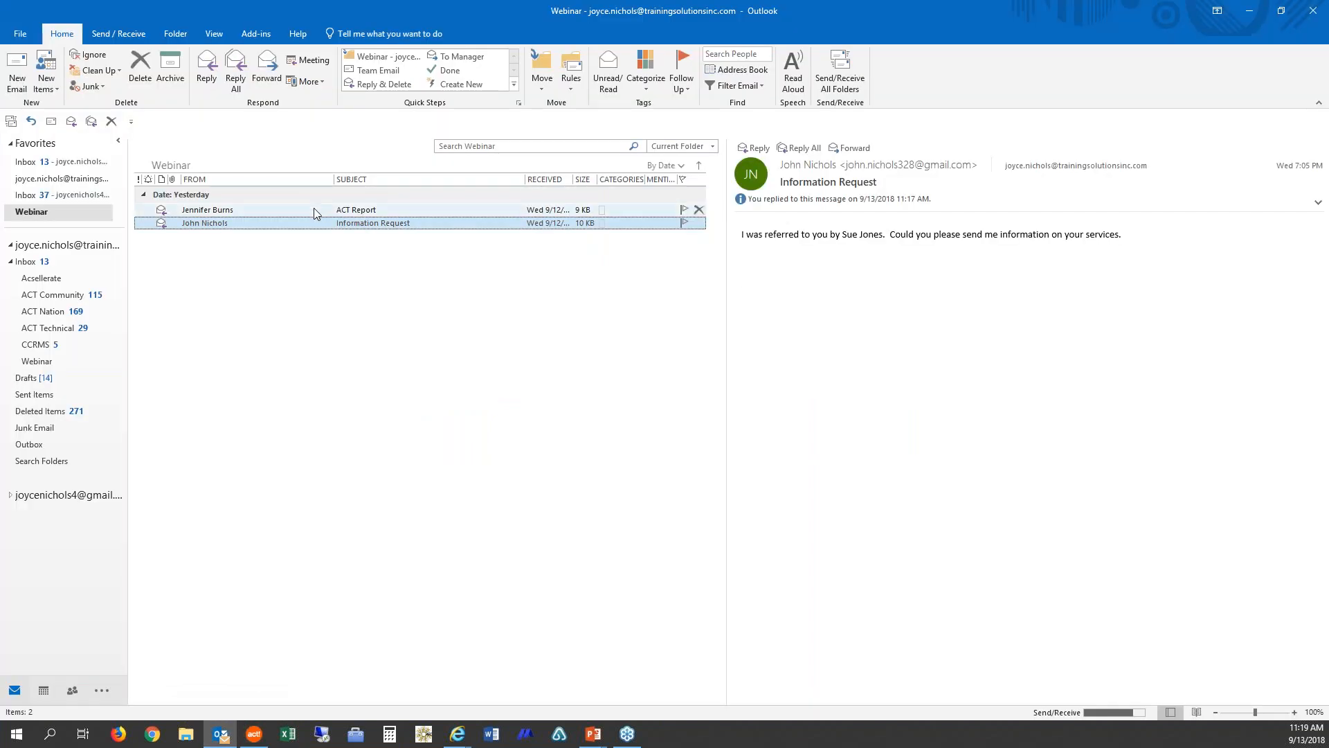
left_click(313, 209)
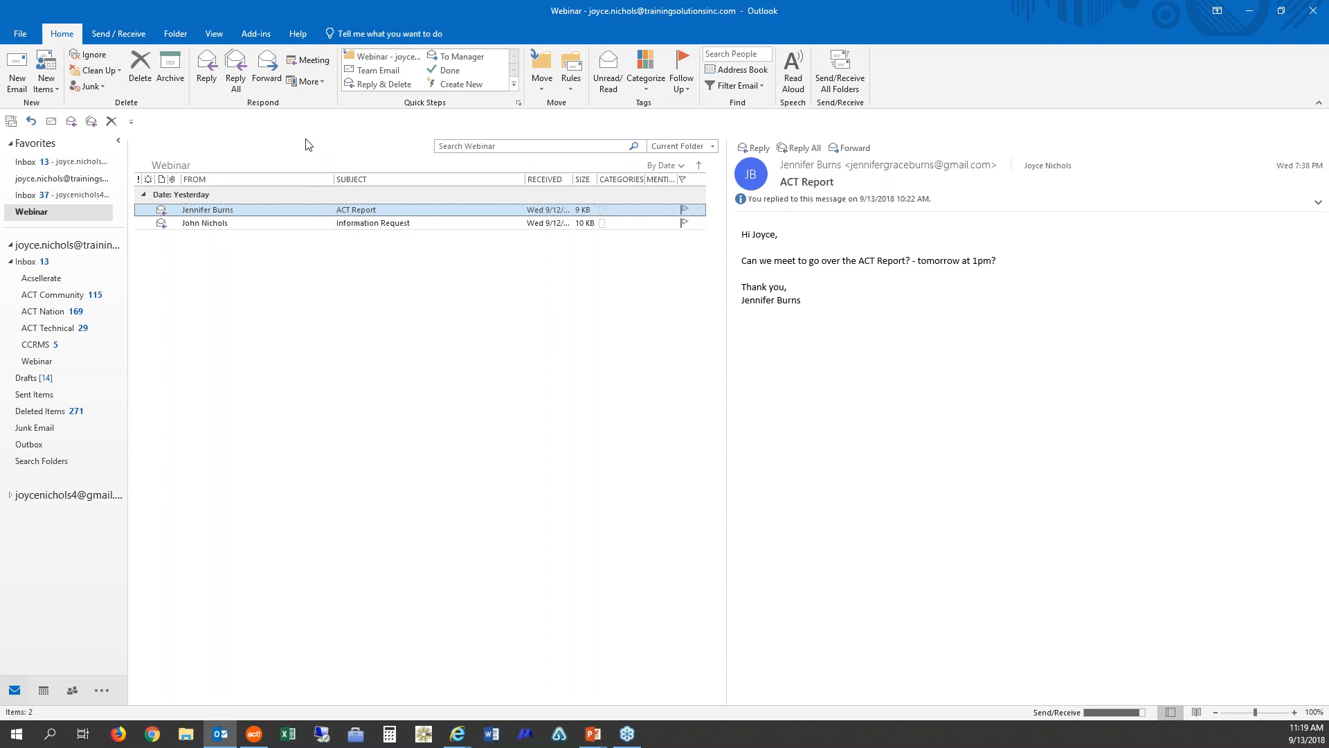
left_click(207, 73)
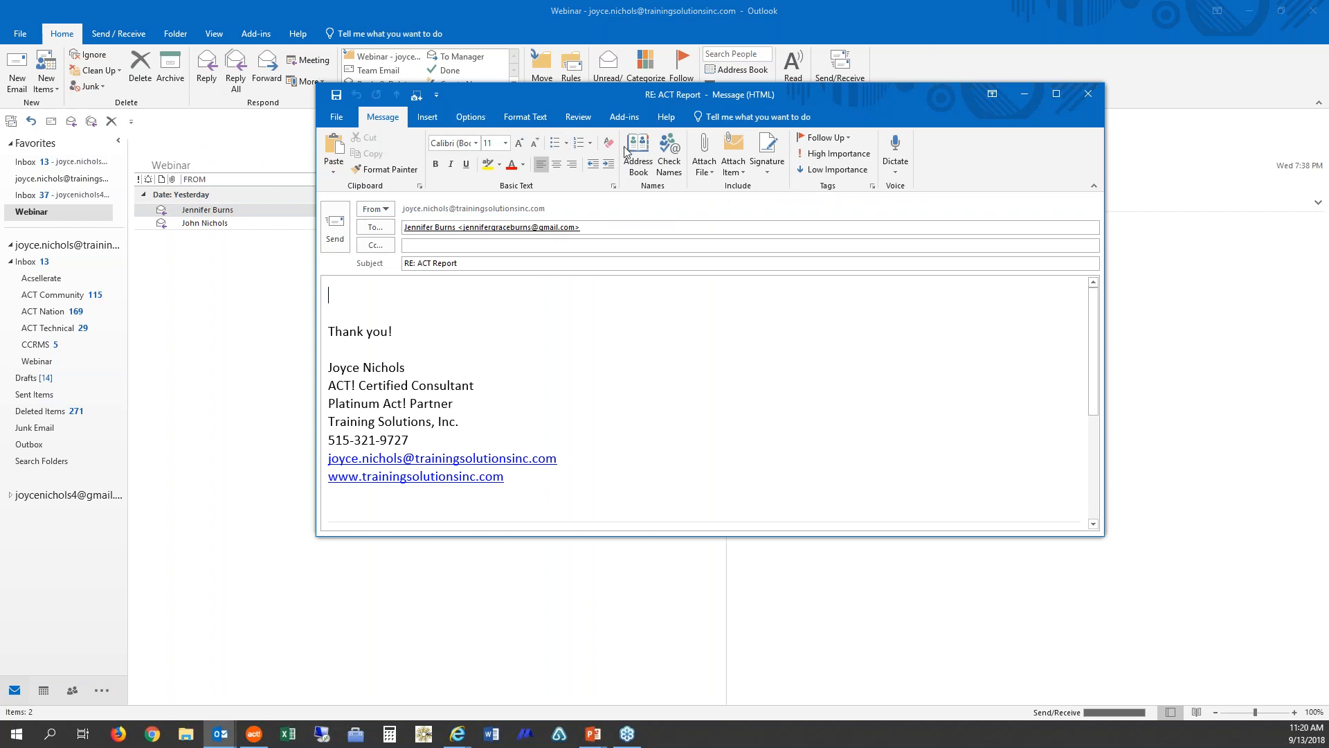
left_click(702, 170)
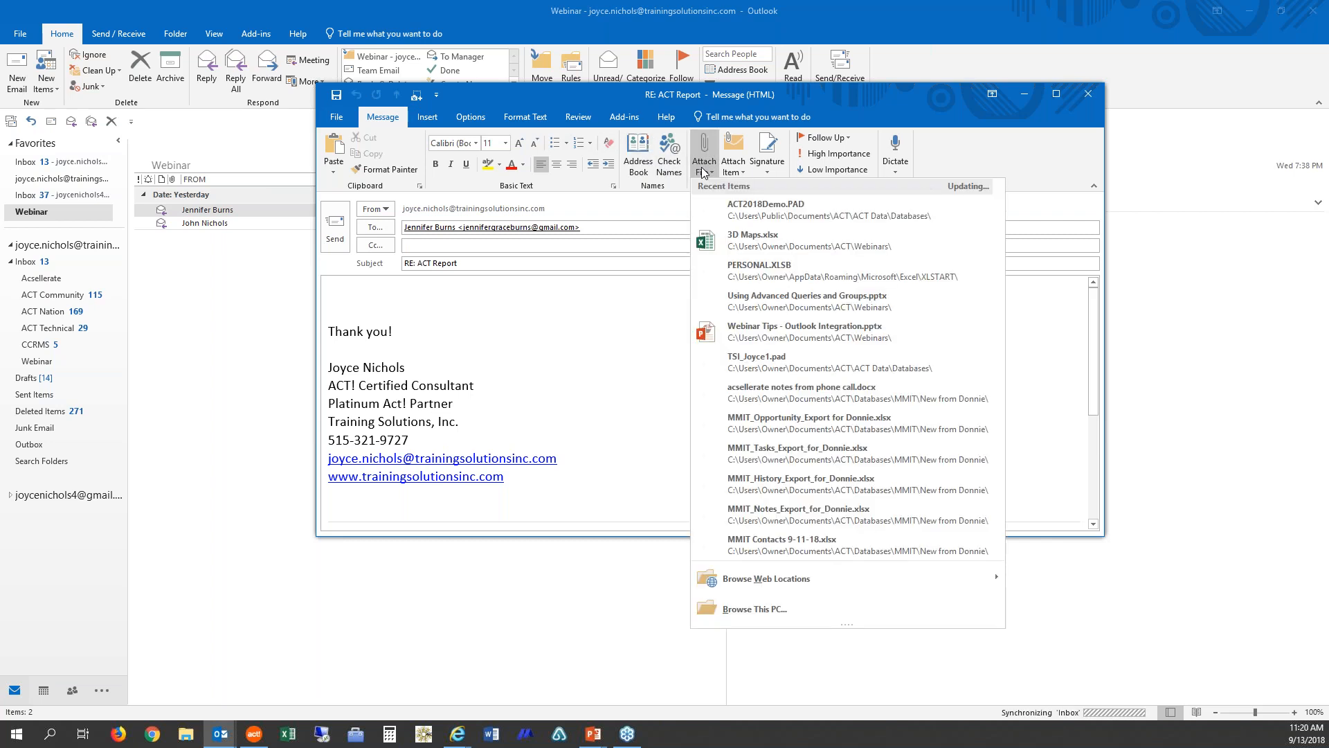
left_click(754, 243)
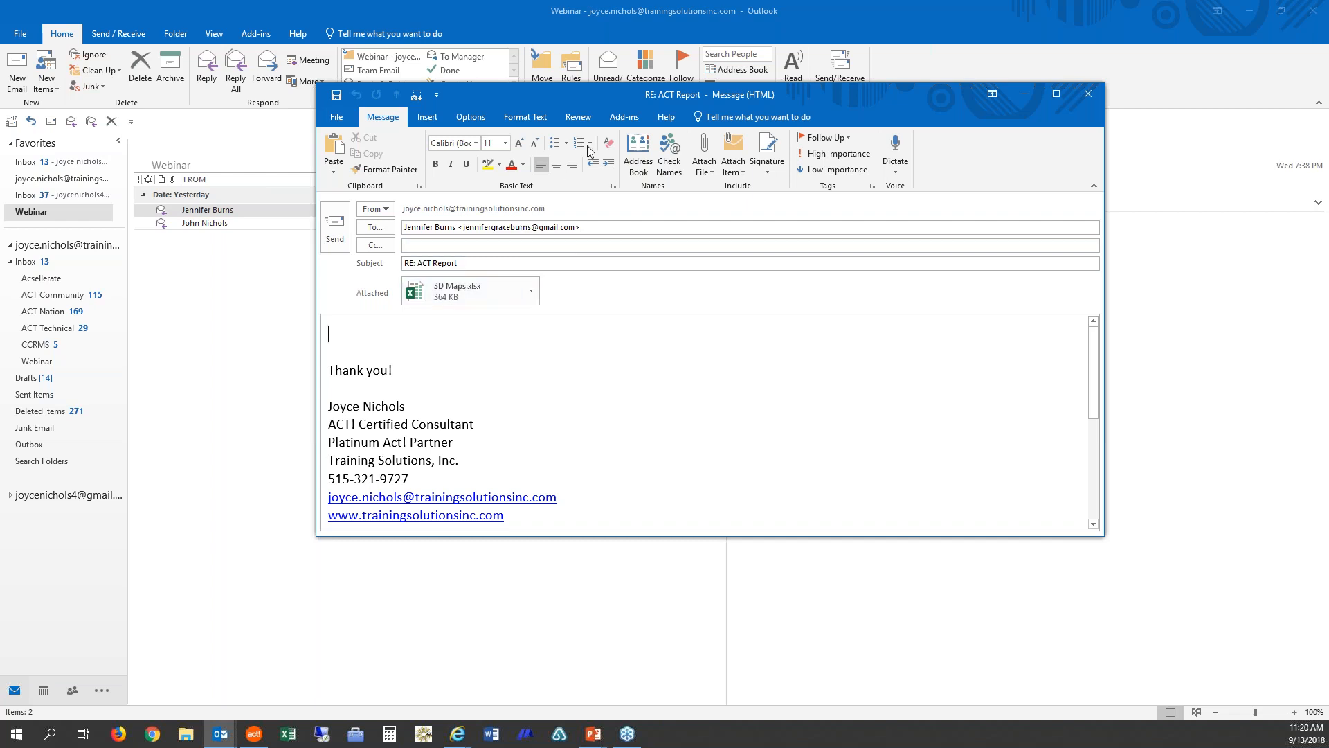
Step: Set this reply's ACT! History option to record the e-mail subject and message (Recommended)
left_click(623, 118)
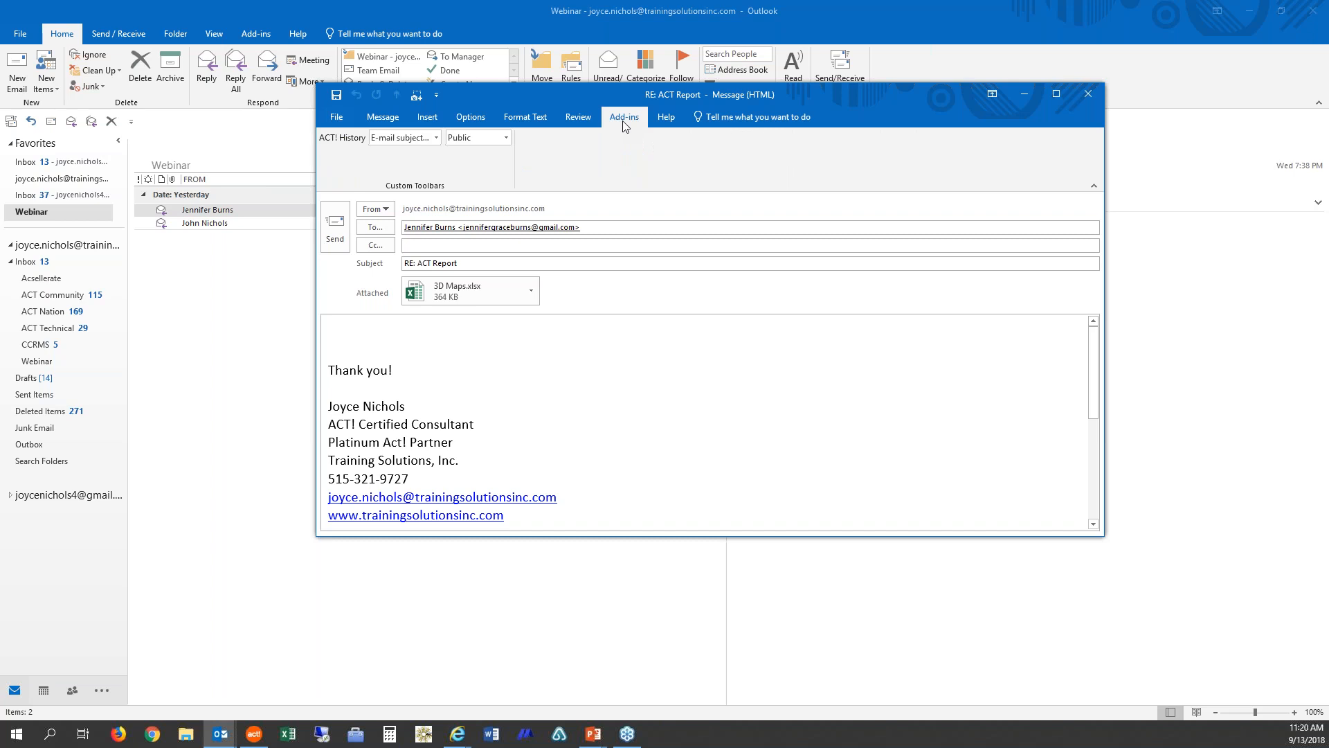
left_click(436, 138)
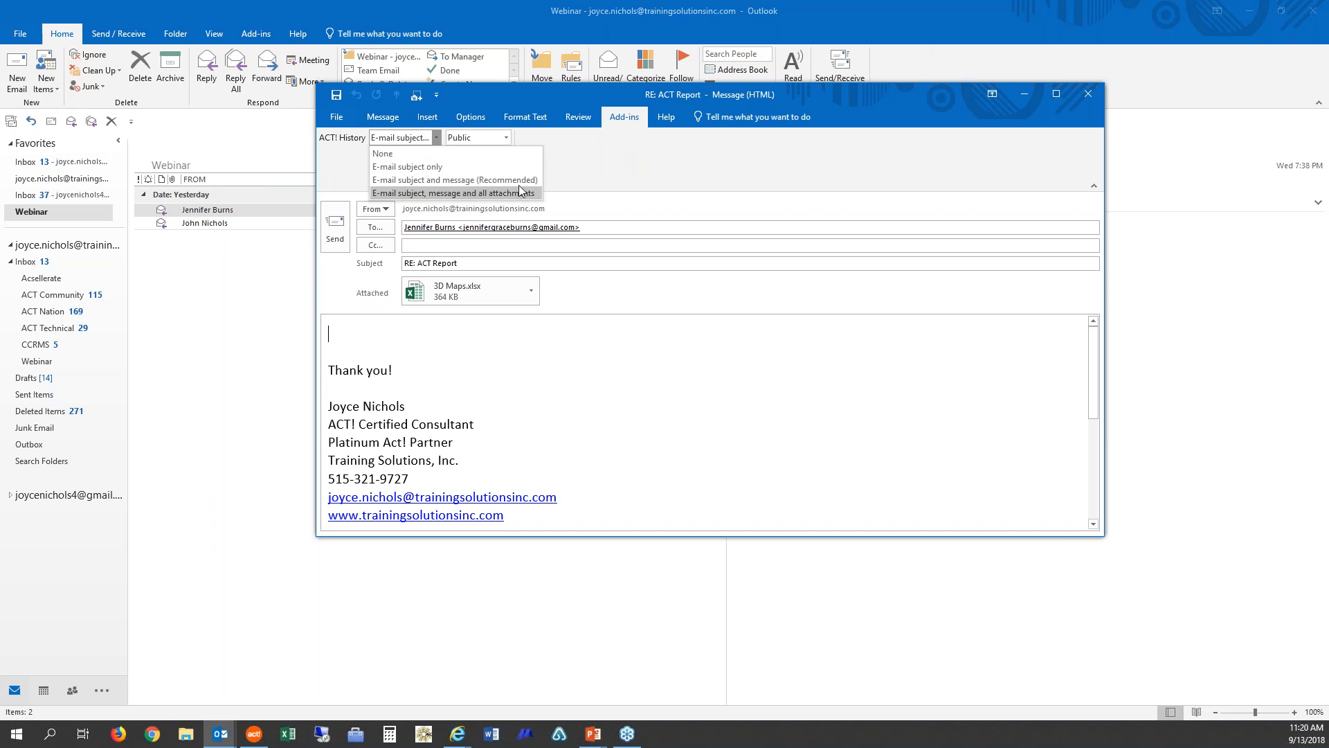
left_click(626, 122)
left_click(625, 117)
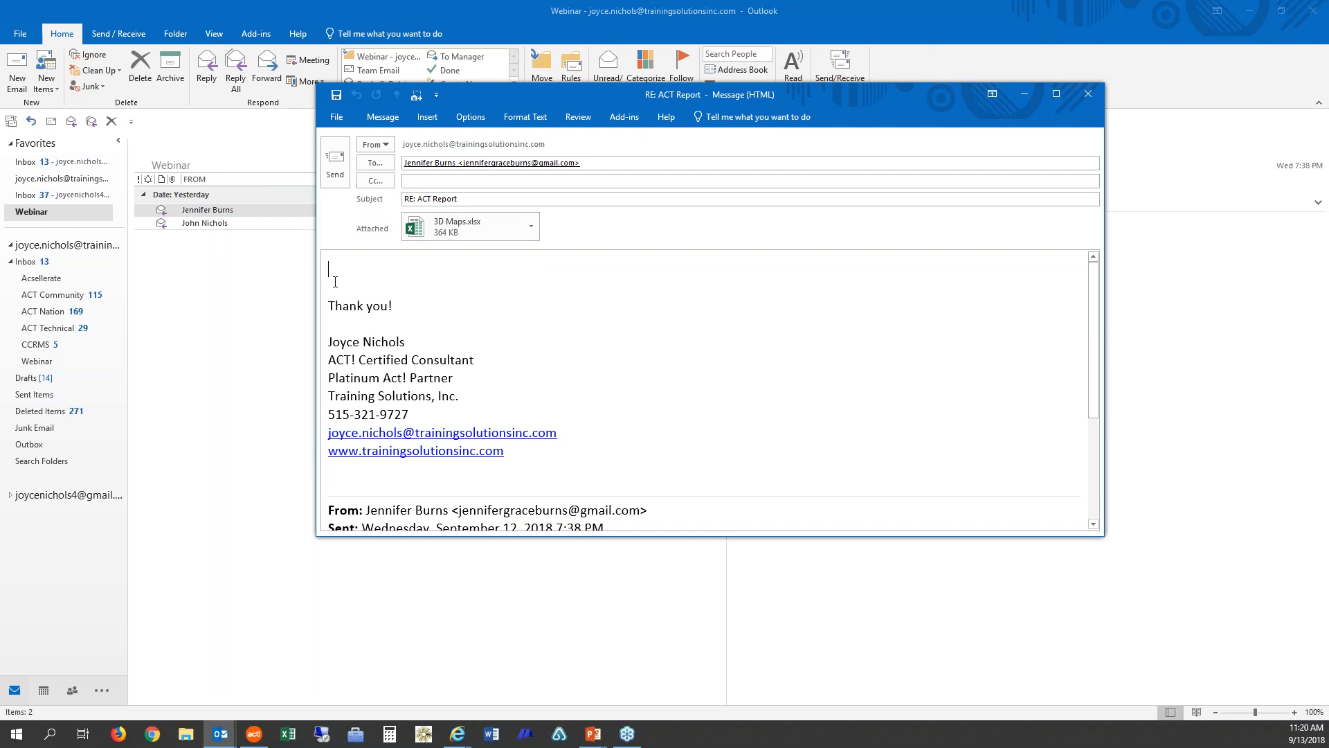
left_click(494, 181)
left_click(624, 116)
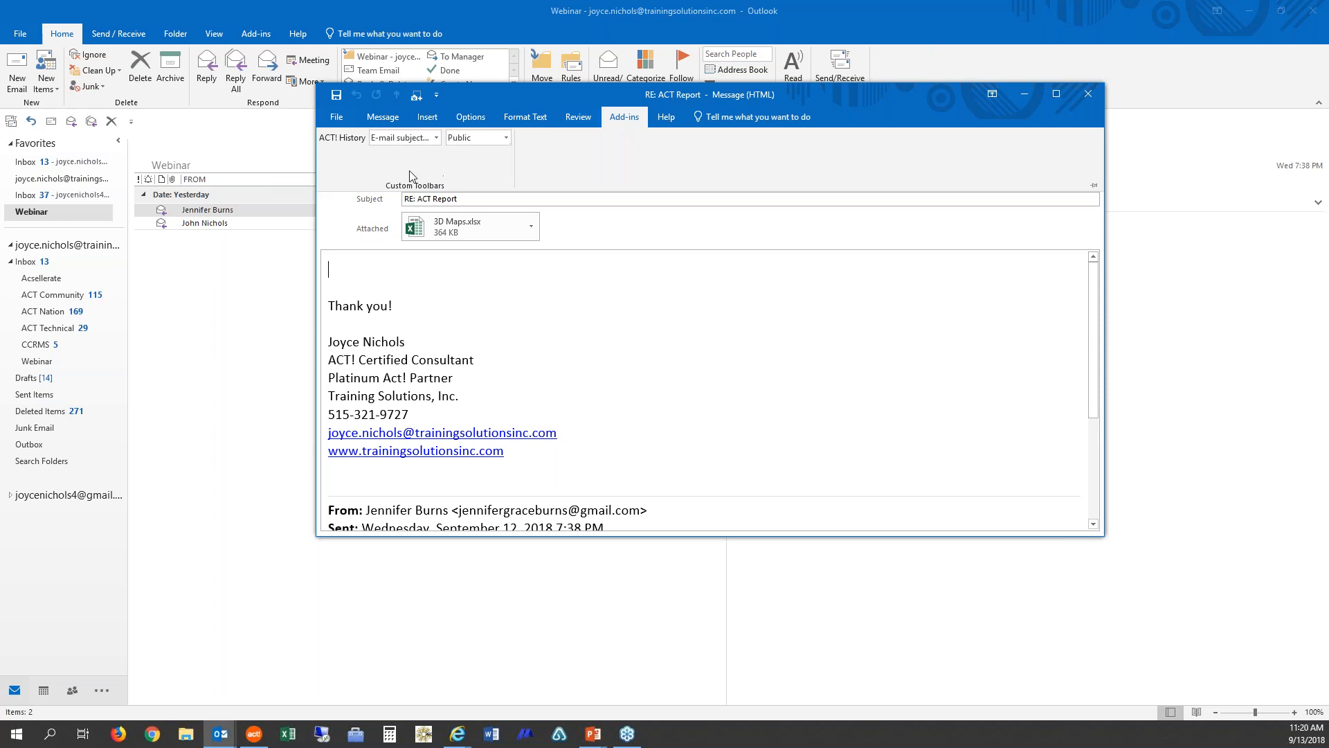
left_click(391, 118)
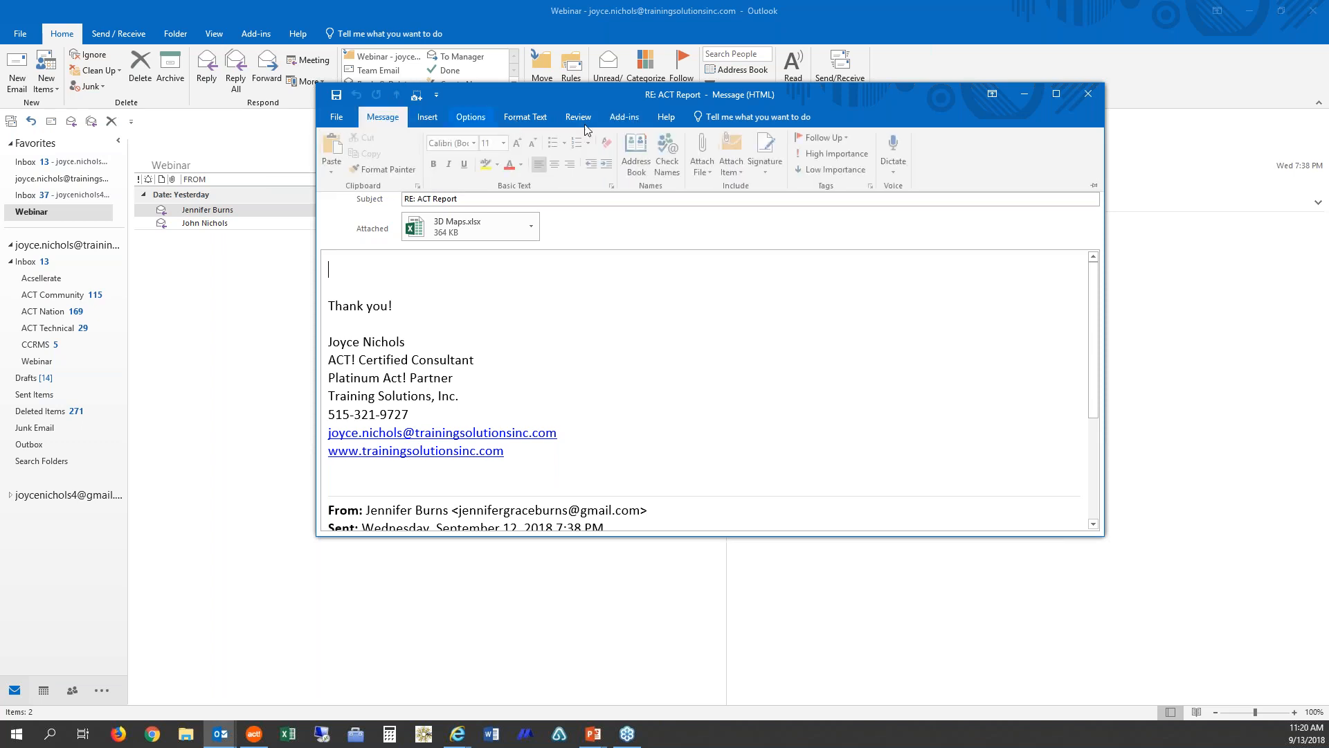
left_click(638, 117)
left_click(438, 137)
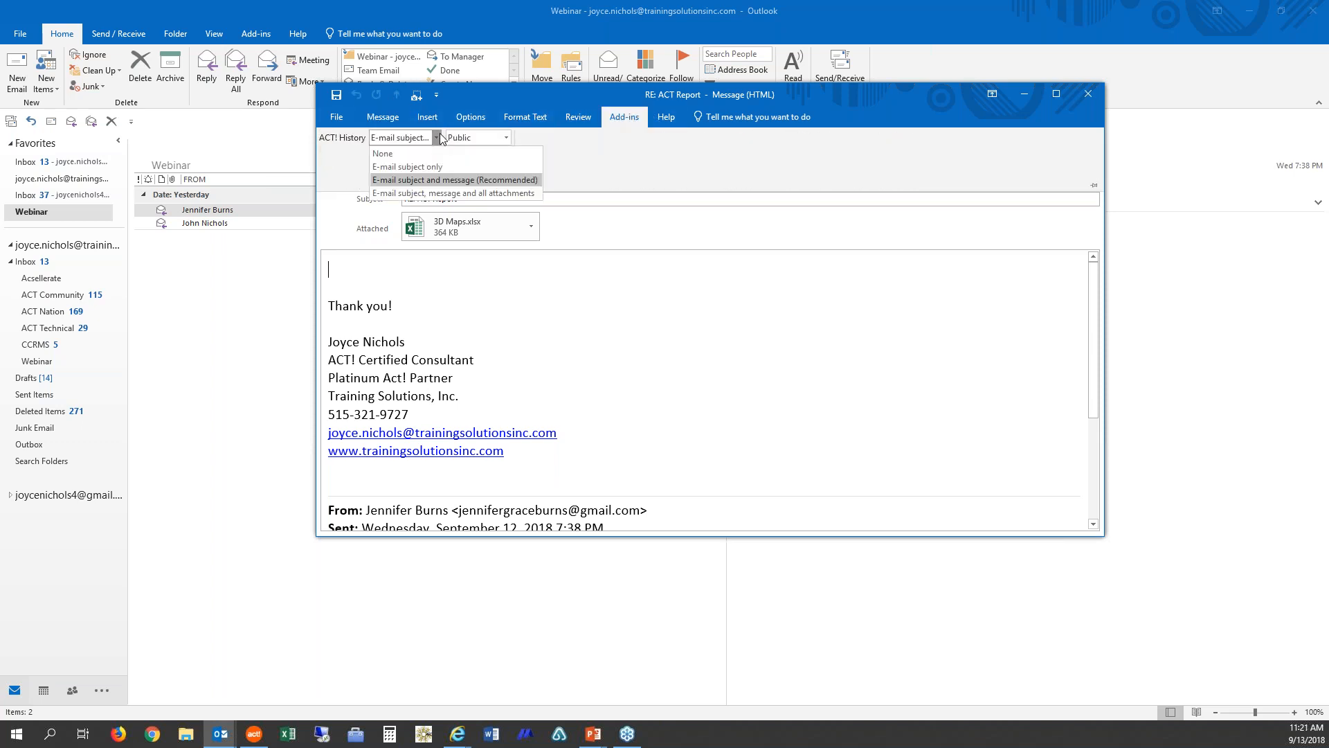
left_click(616, 173)
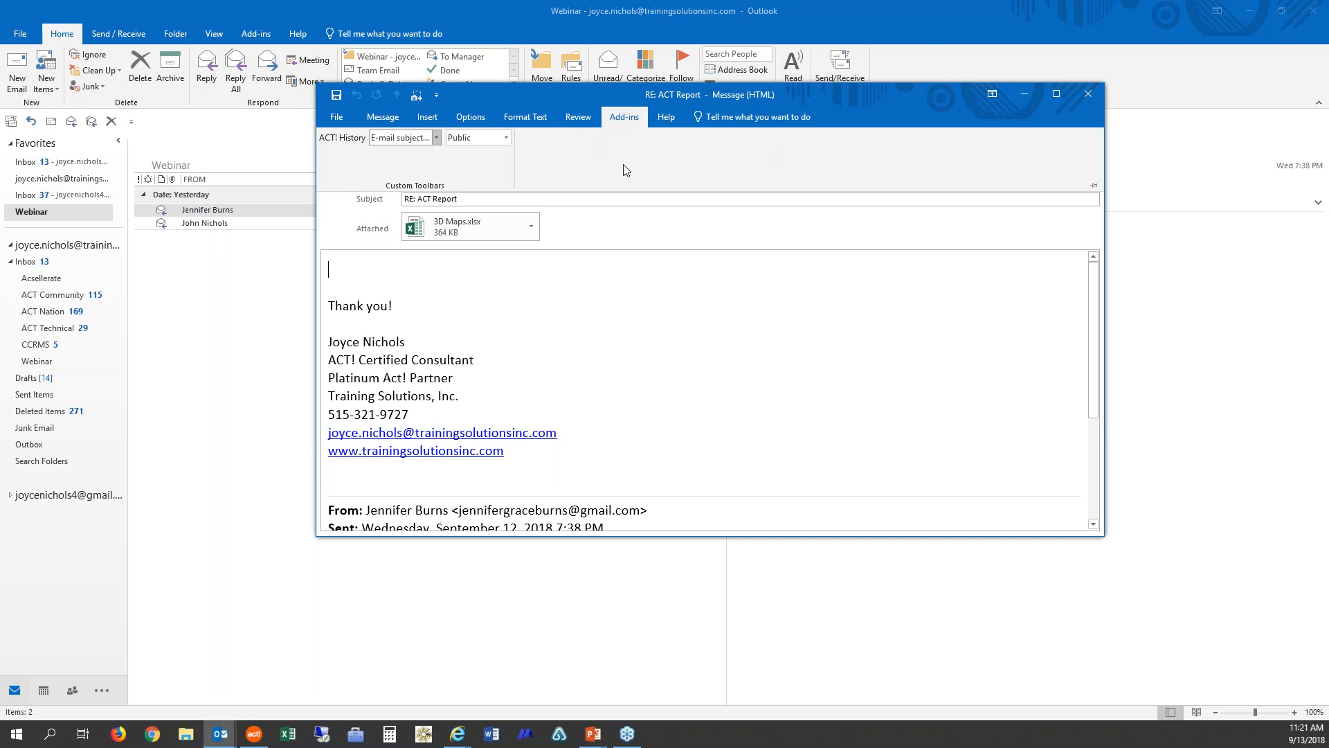
Step: Show the Quick Access Toolbar below the ribbon and add the ACT! Custom Toolbars group to it
left_click(643, 296)
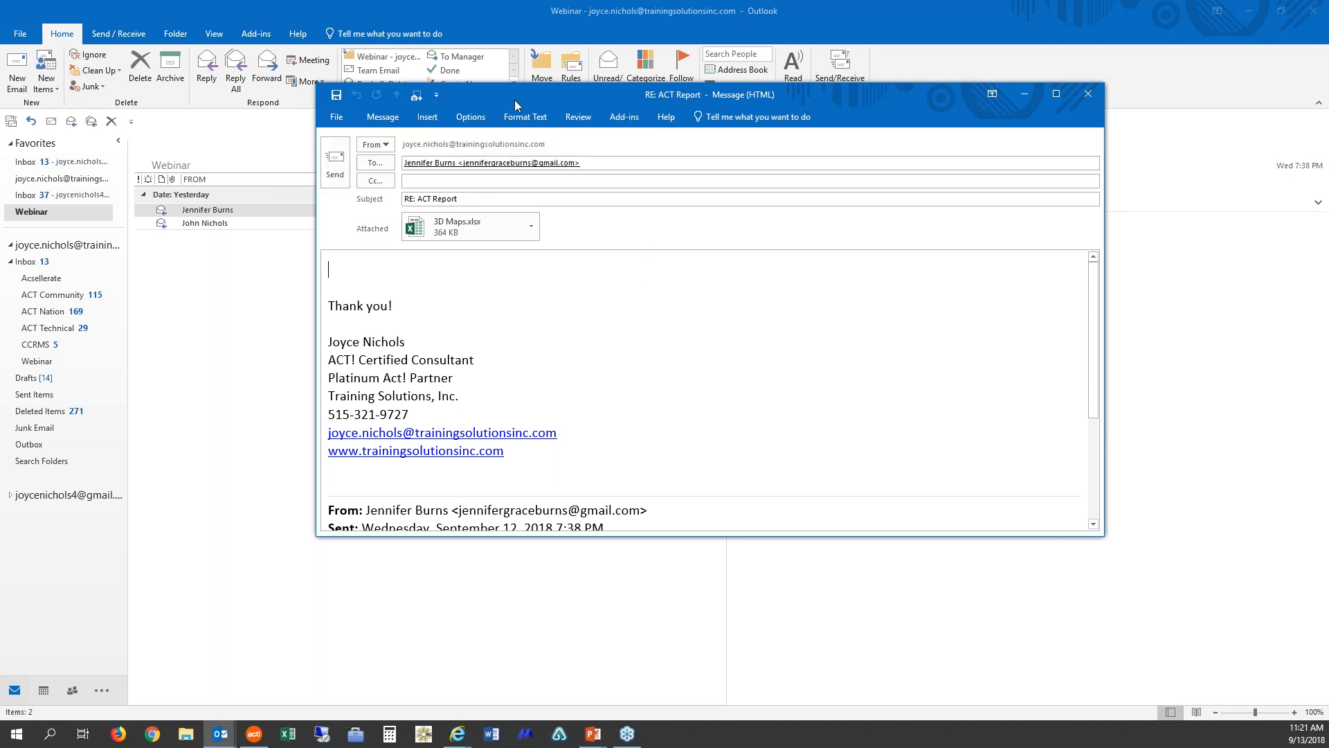
right_click(378, 101)
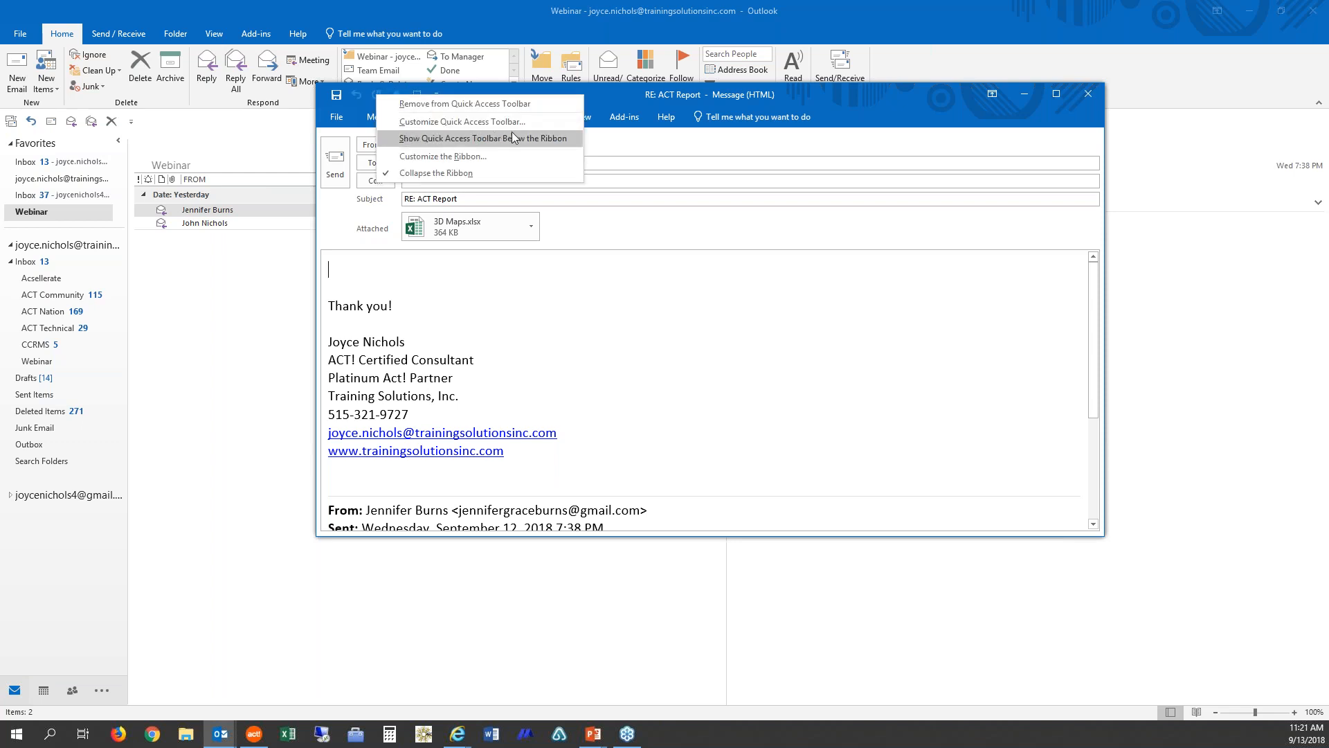
left_click(575, 139)
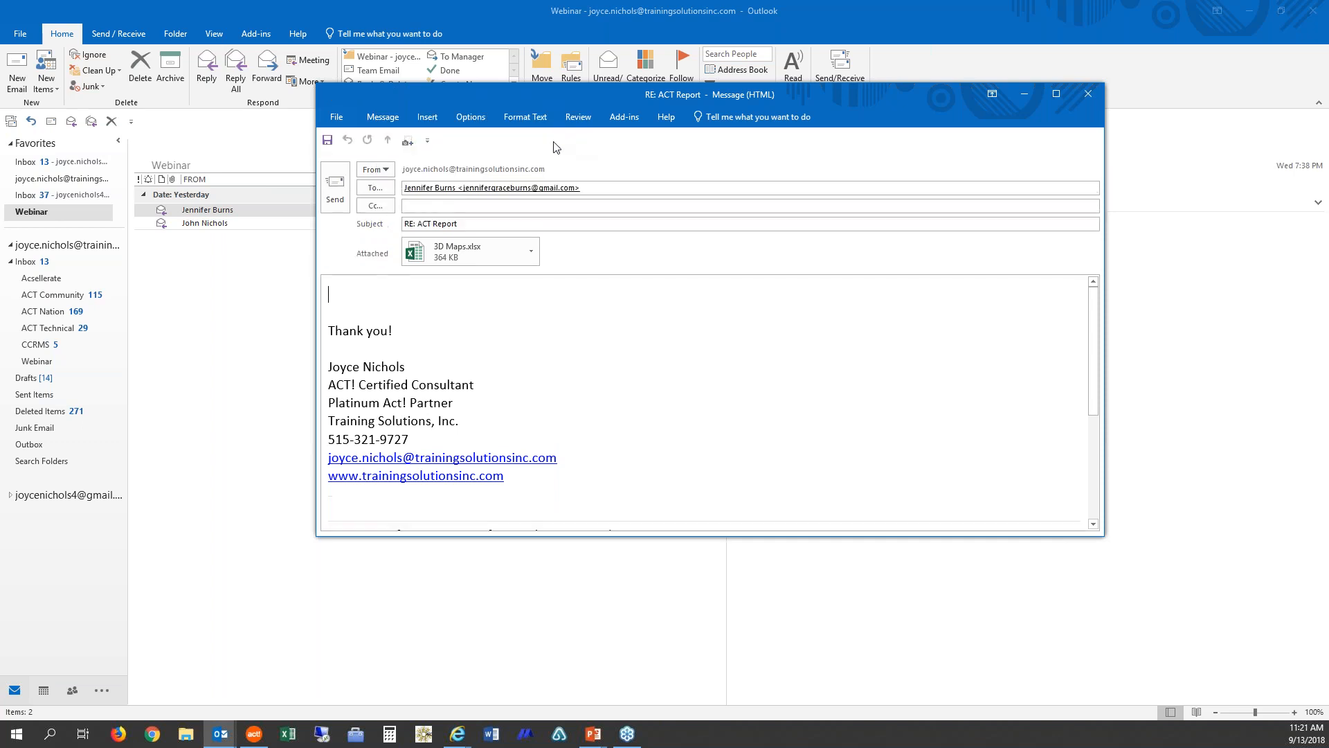
left_click(383, 118)
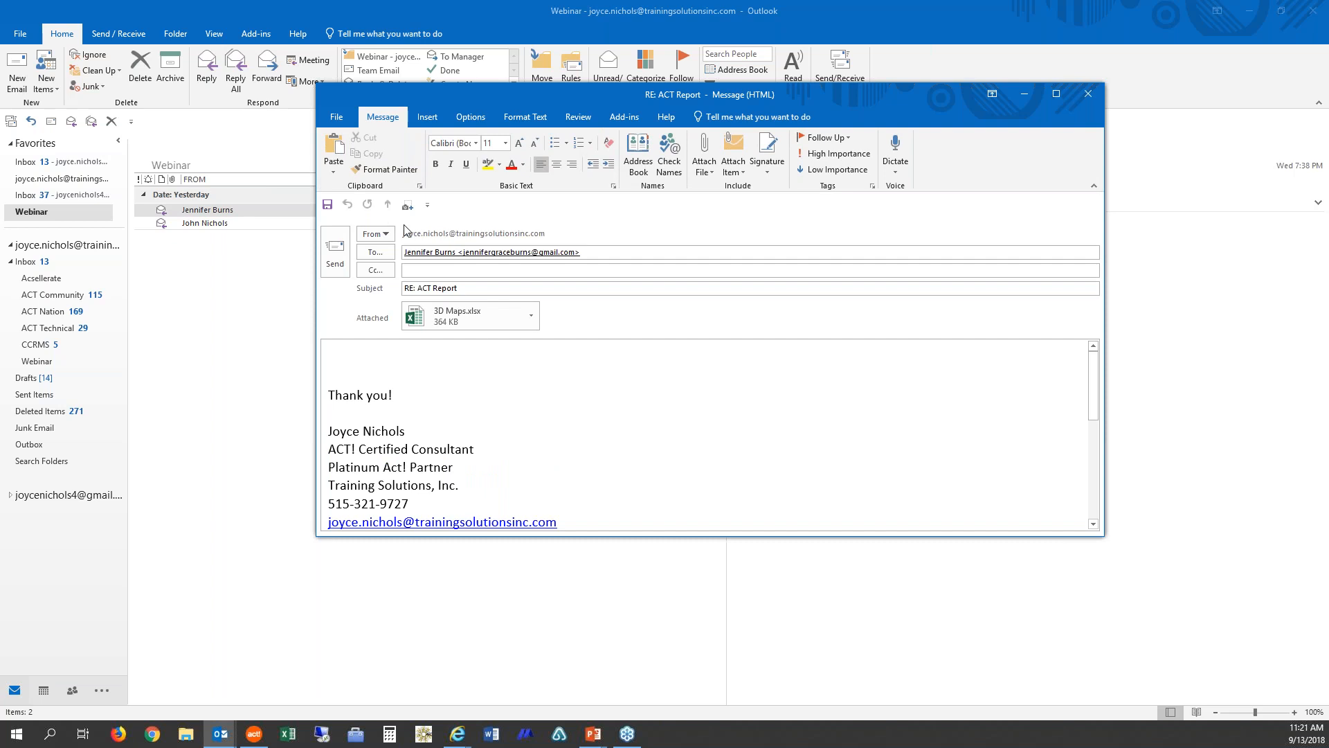
left_click(628, 118)
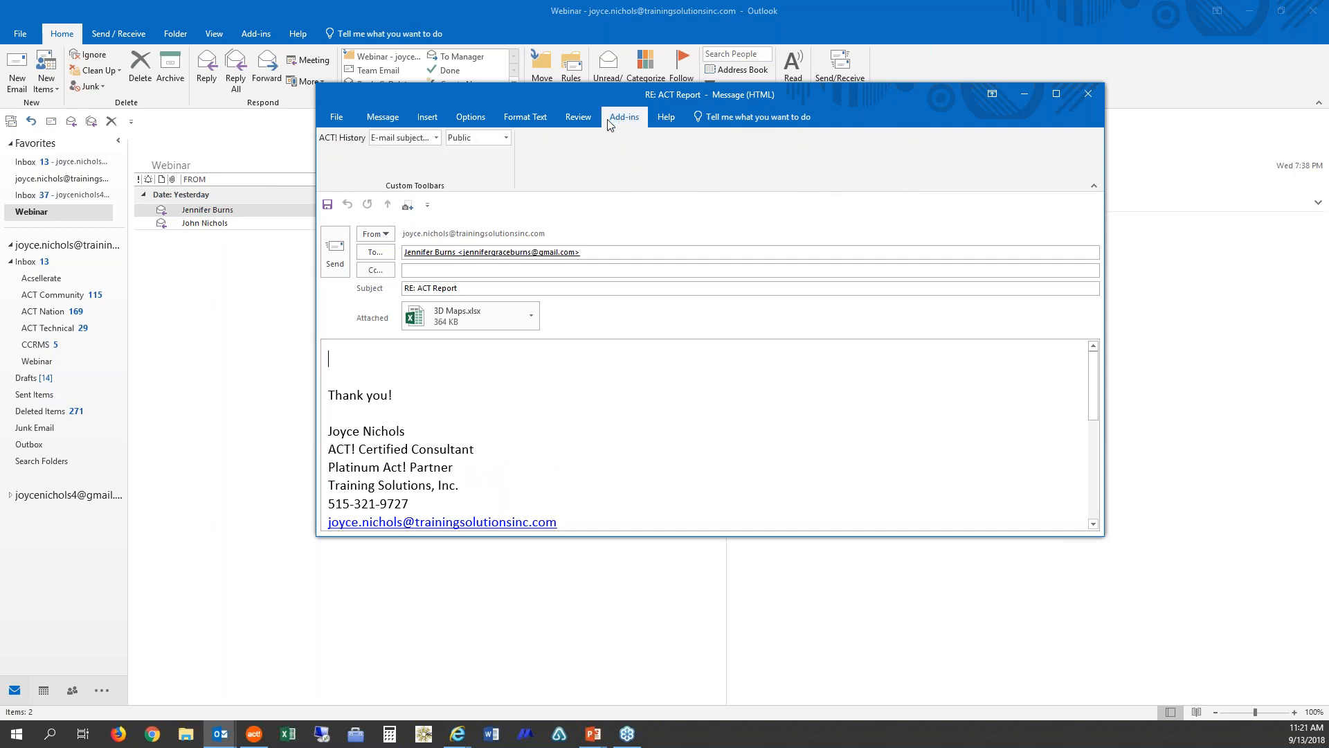
right_click(416, 189)
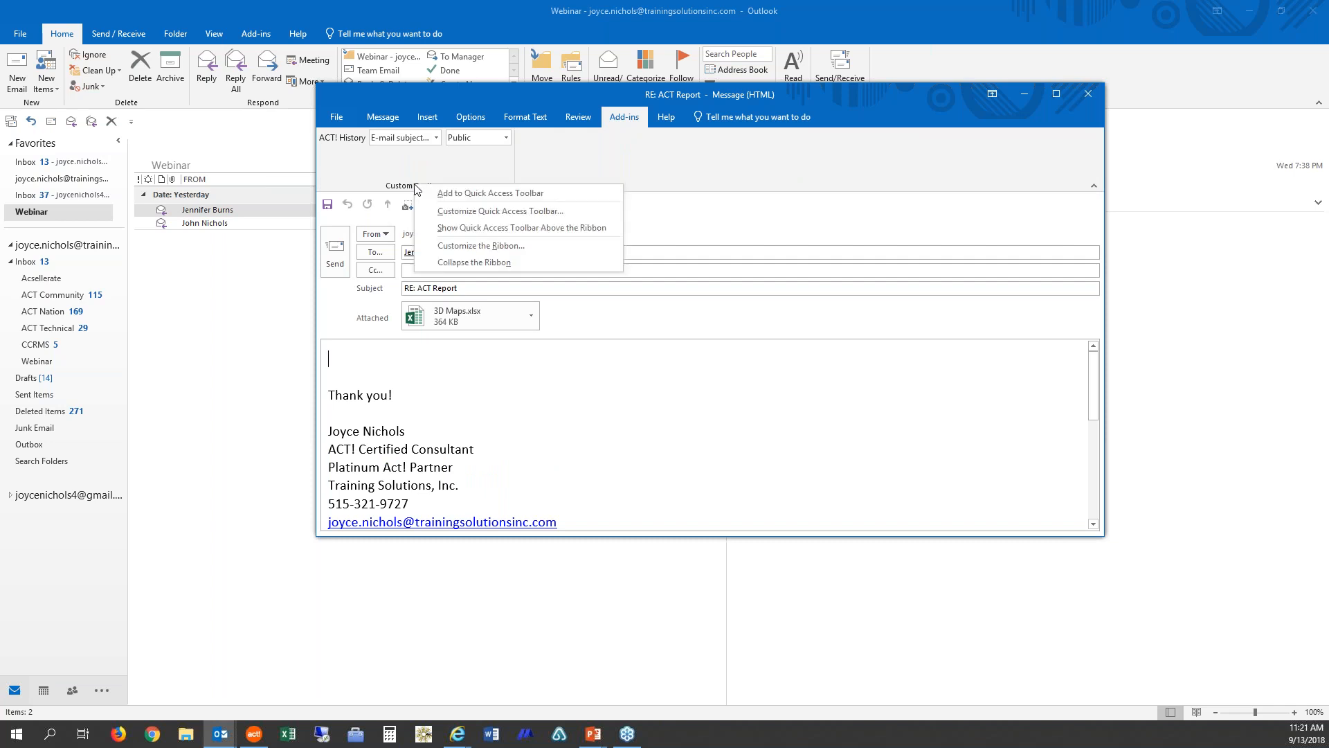
left_click(499, 195)
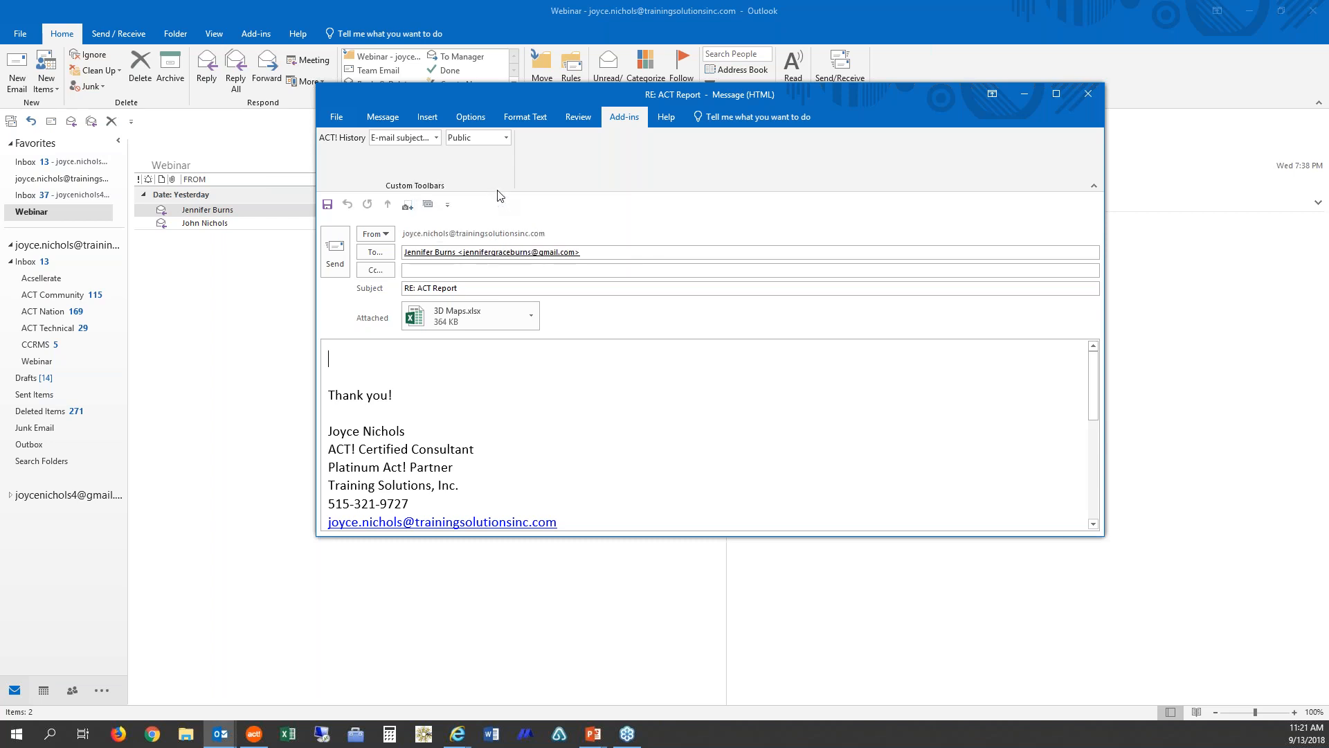
left_click(392, 122)
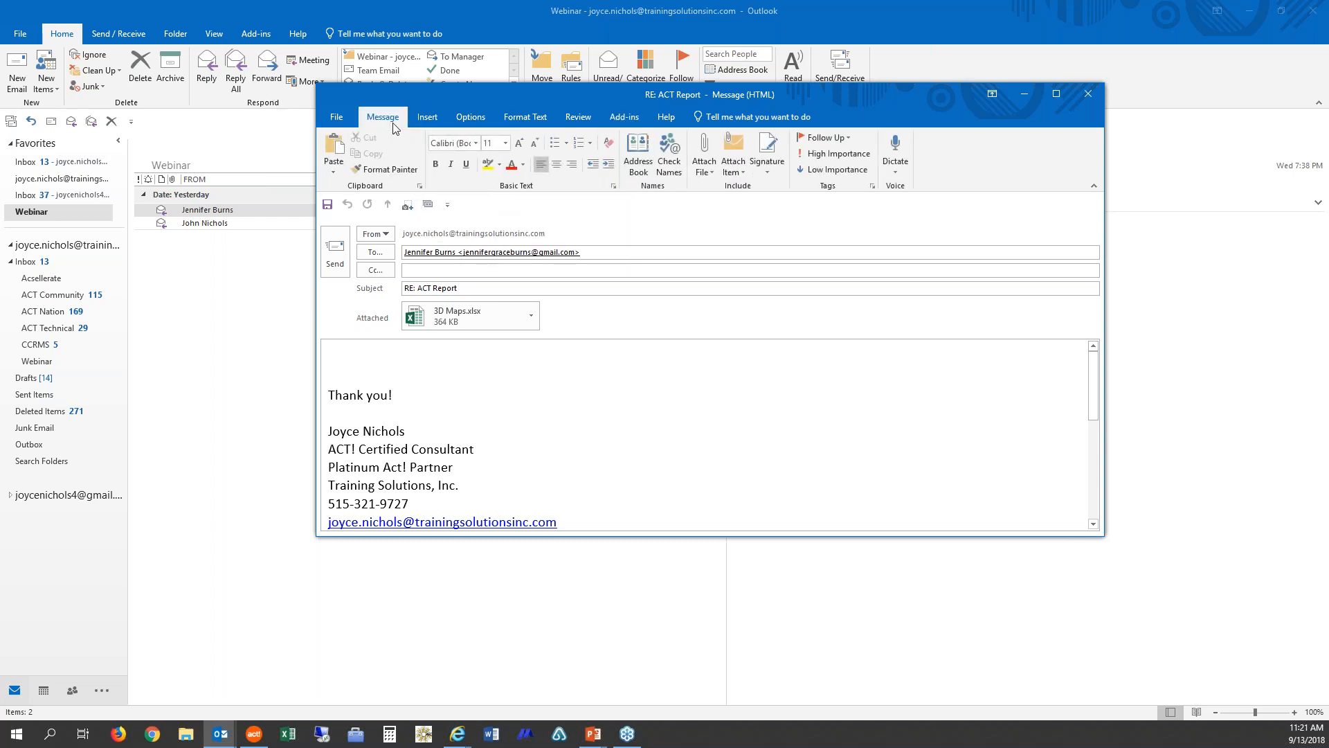
Step: From the Quick Access Toolbar, set ACT! History to record e-mail subject, message and all attachments, then send the reply
left_click(429, 206)
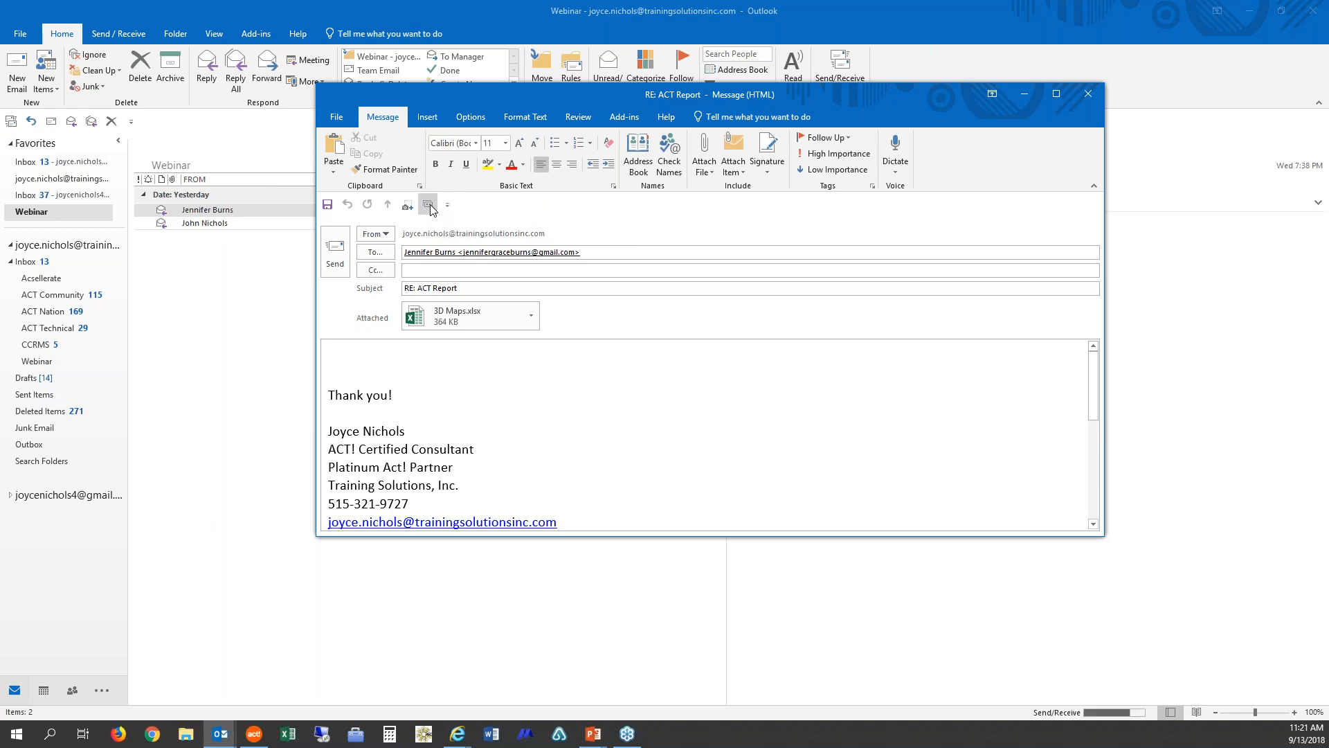
left_click(430, 208)
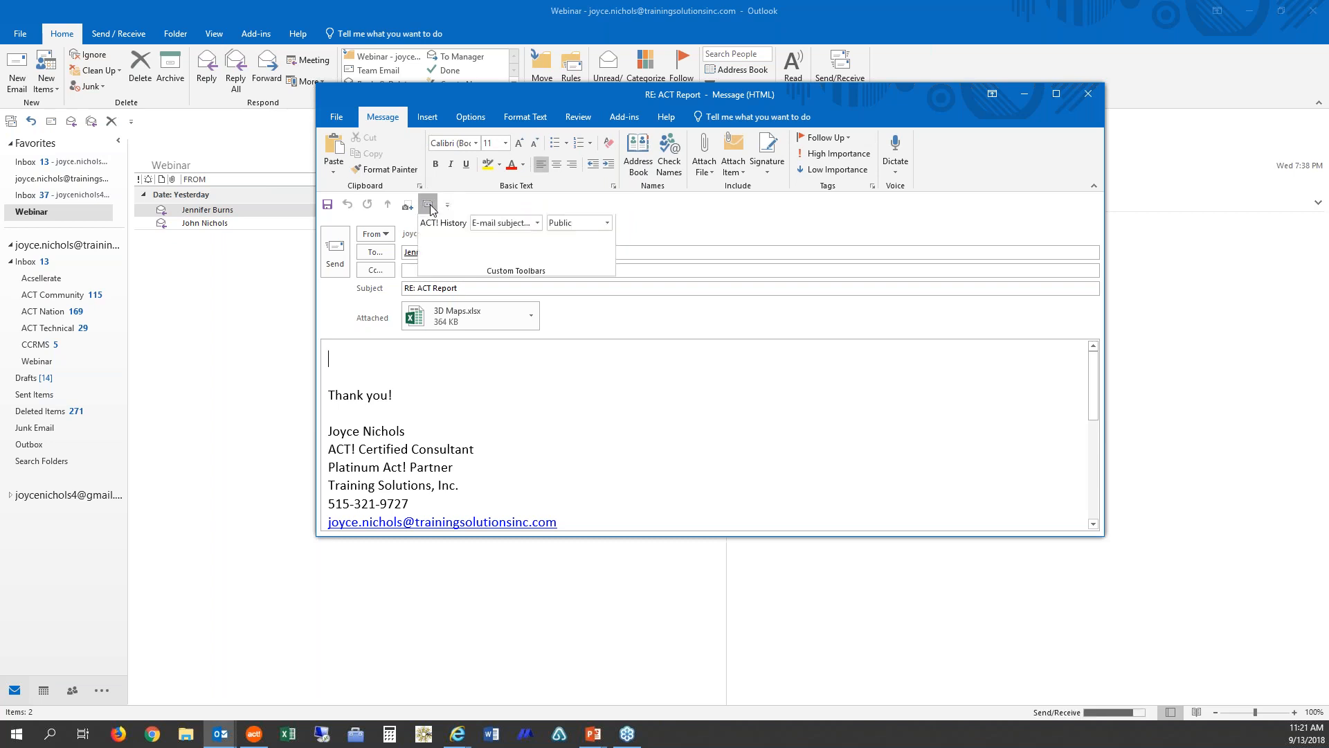
left_click(538, 224)
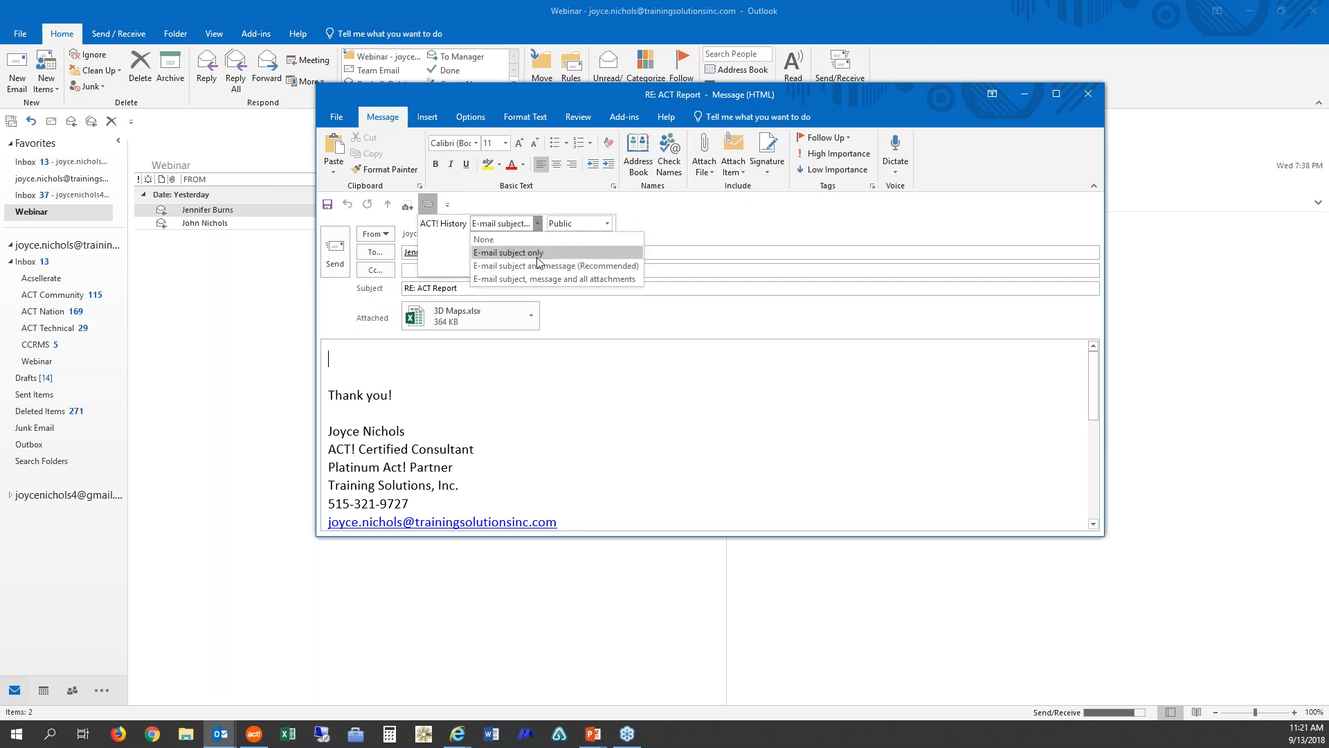
left_click(622, 280)
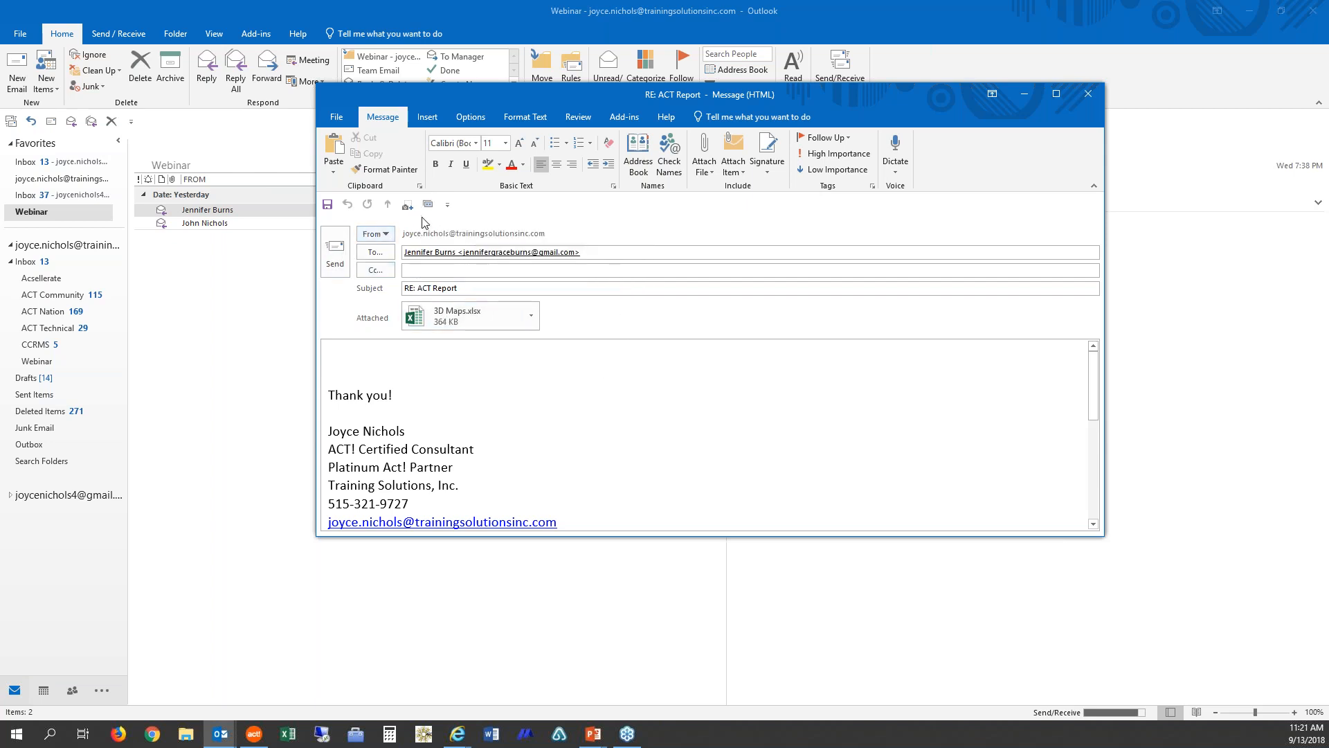
left_click(337, 256)
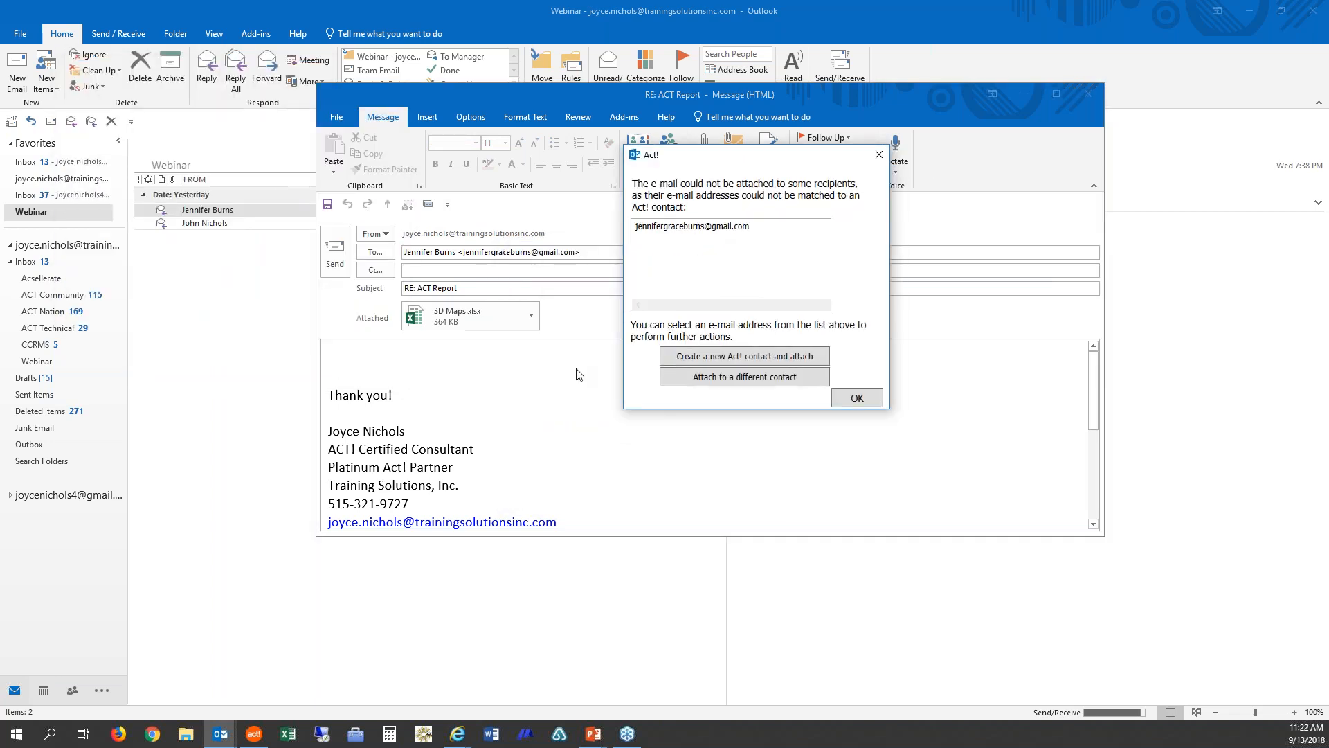
Step: Create a new Act! contact for the unmatched recipient address with company XYZ Company and the sender's full name as contact
left_click(724, 228)
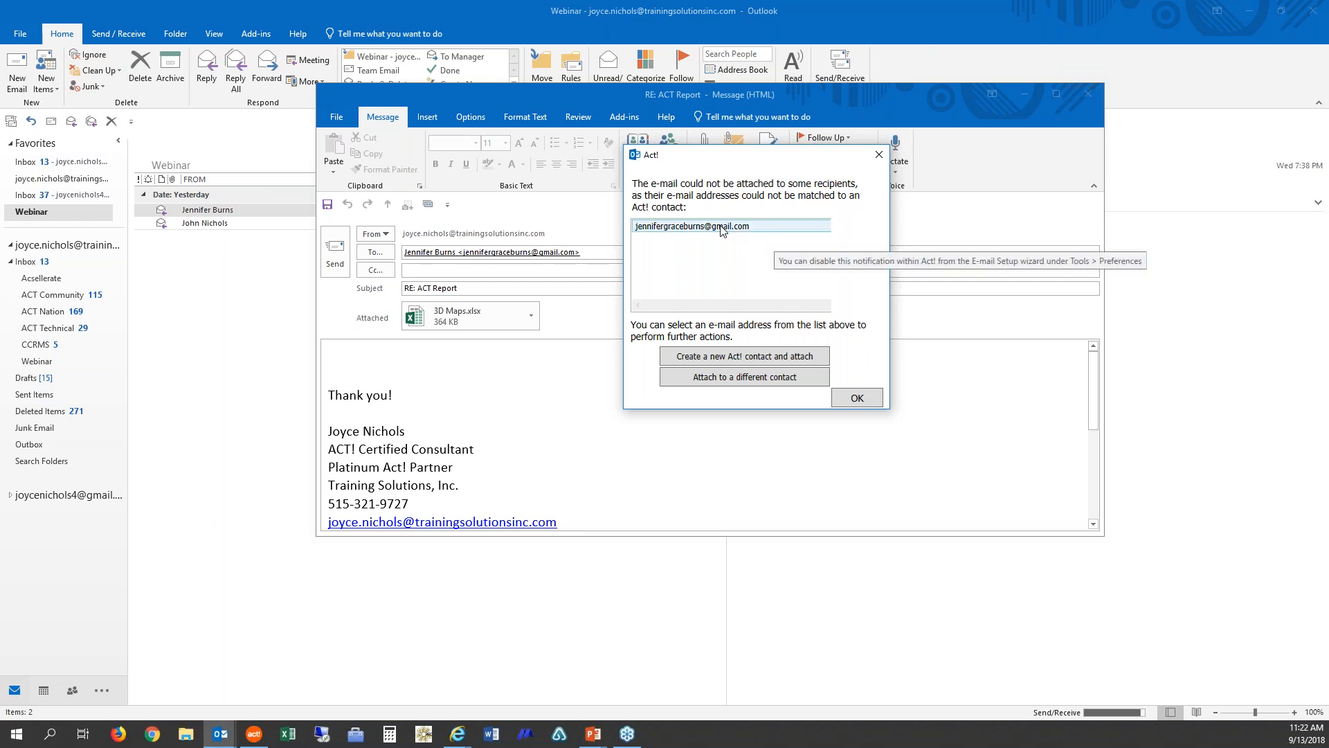
left_click(769, 360)
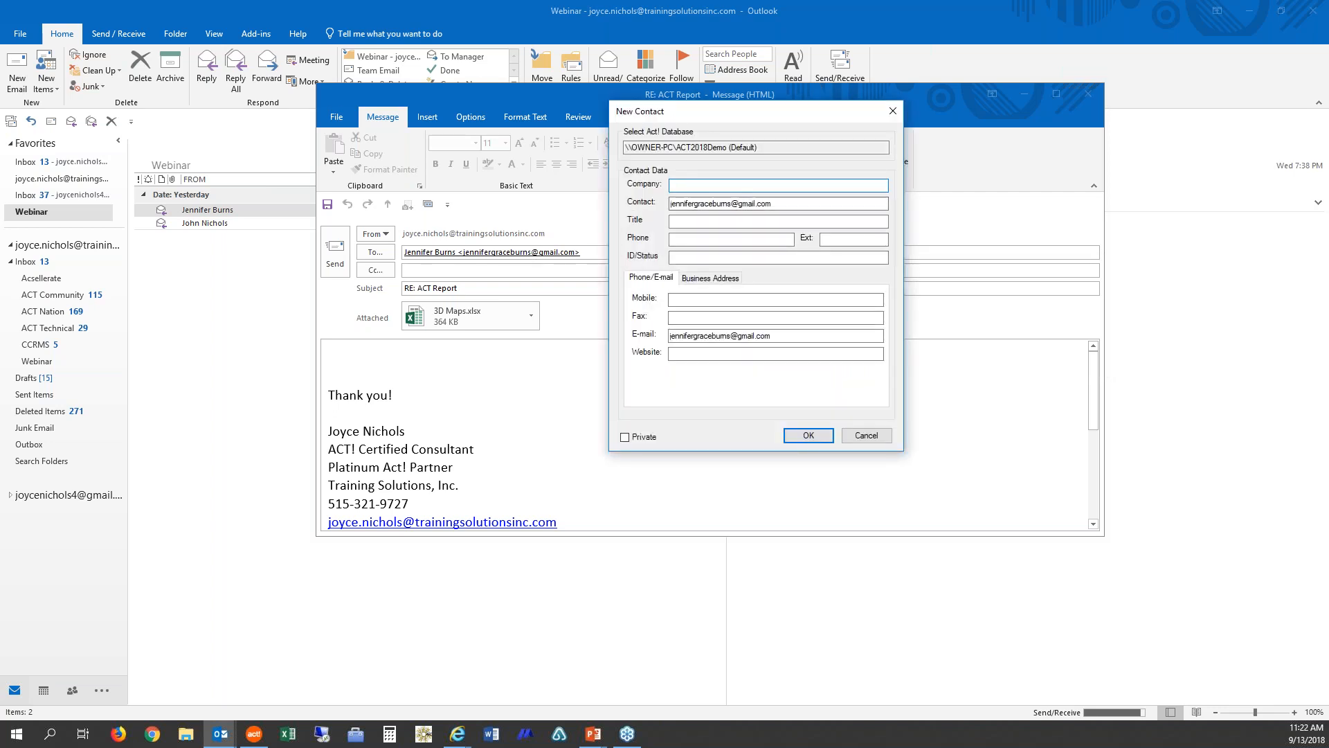
type("XYZ Company")
triple_click(757, 200)
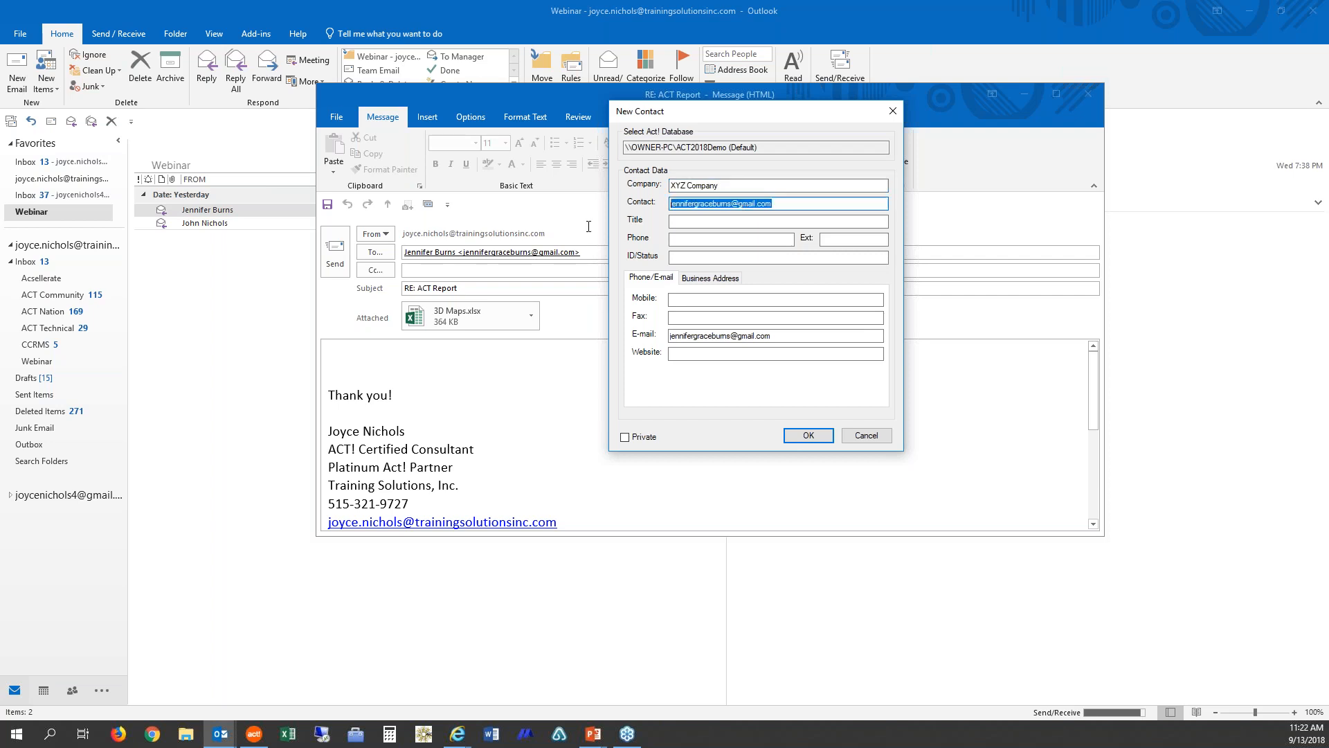
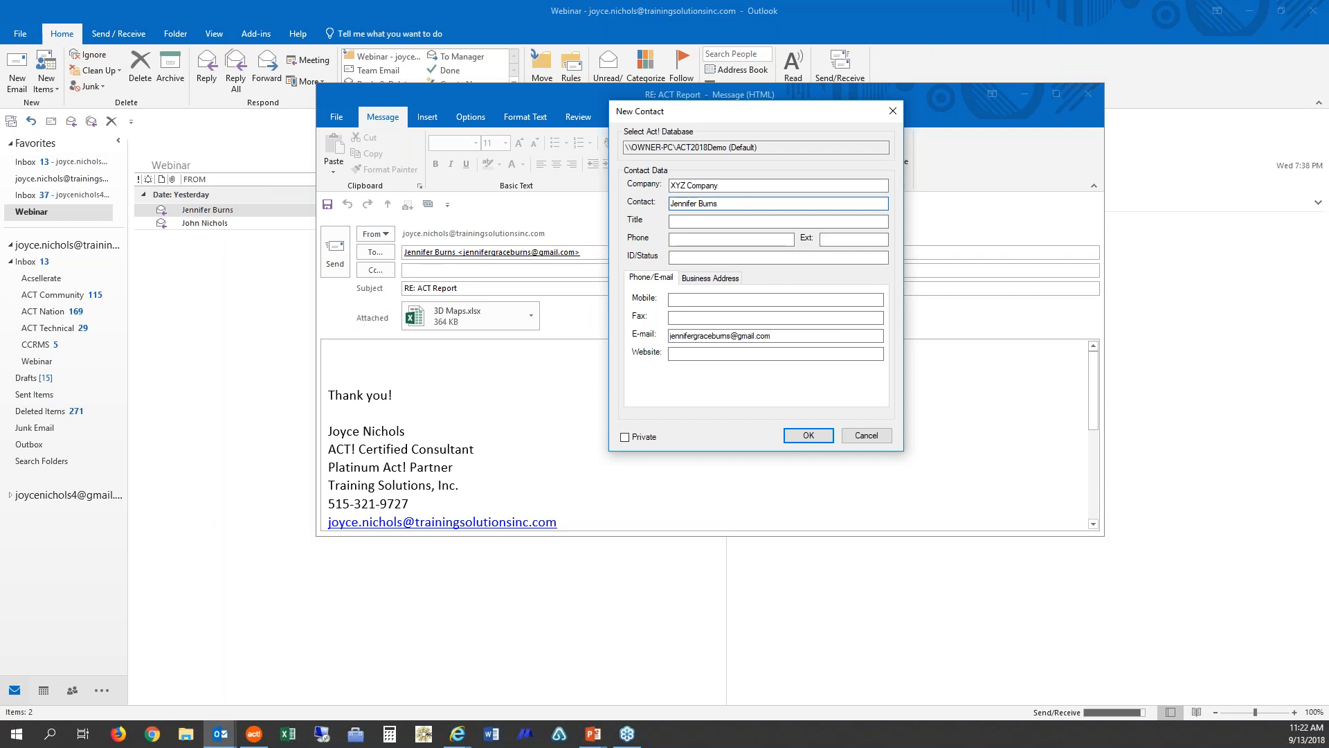
left_click(805, 439)
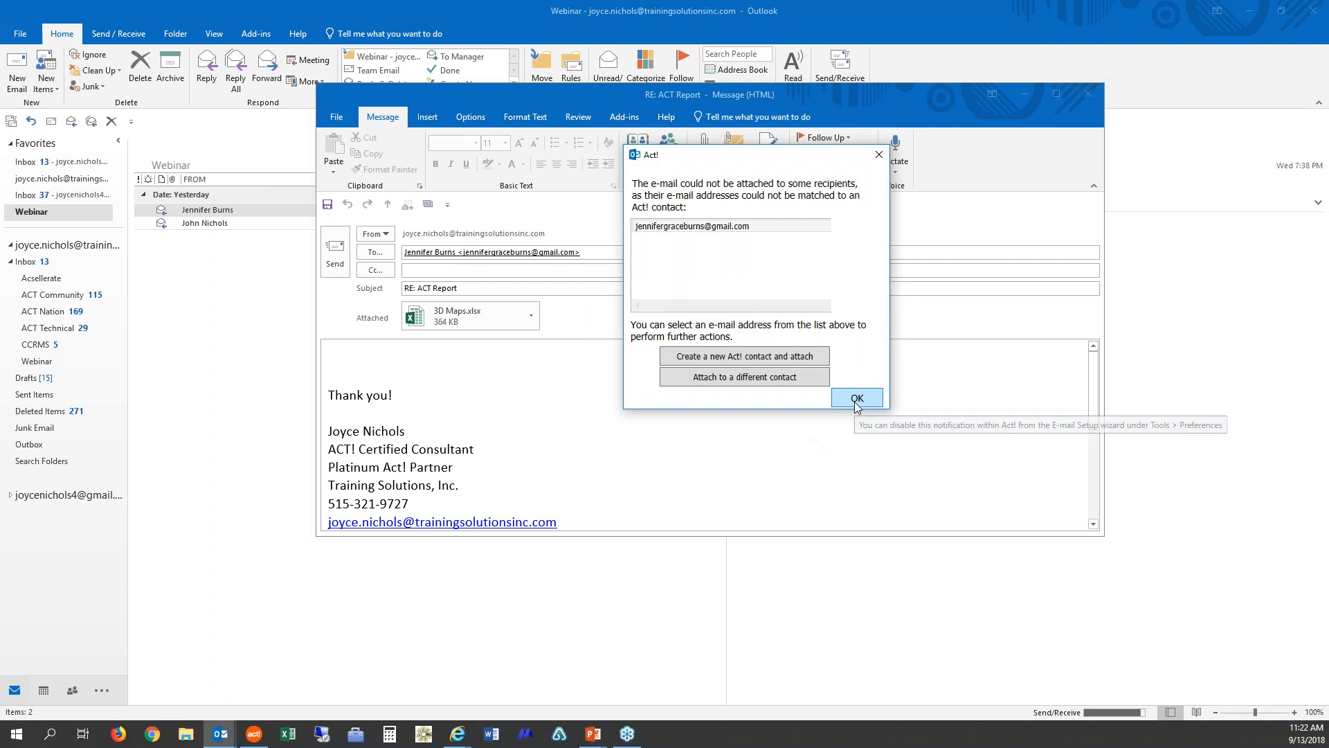
left_click(857, 400)
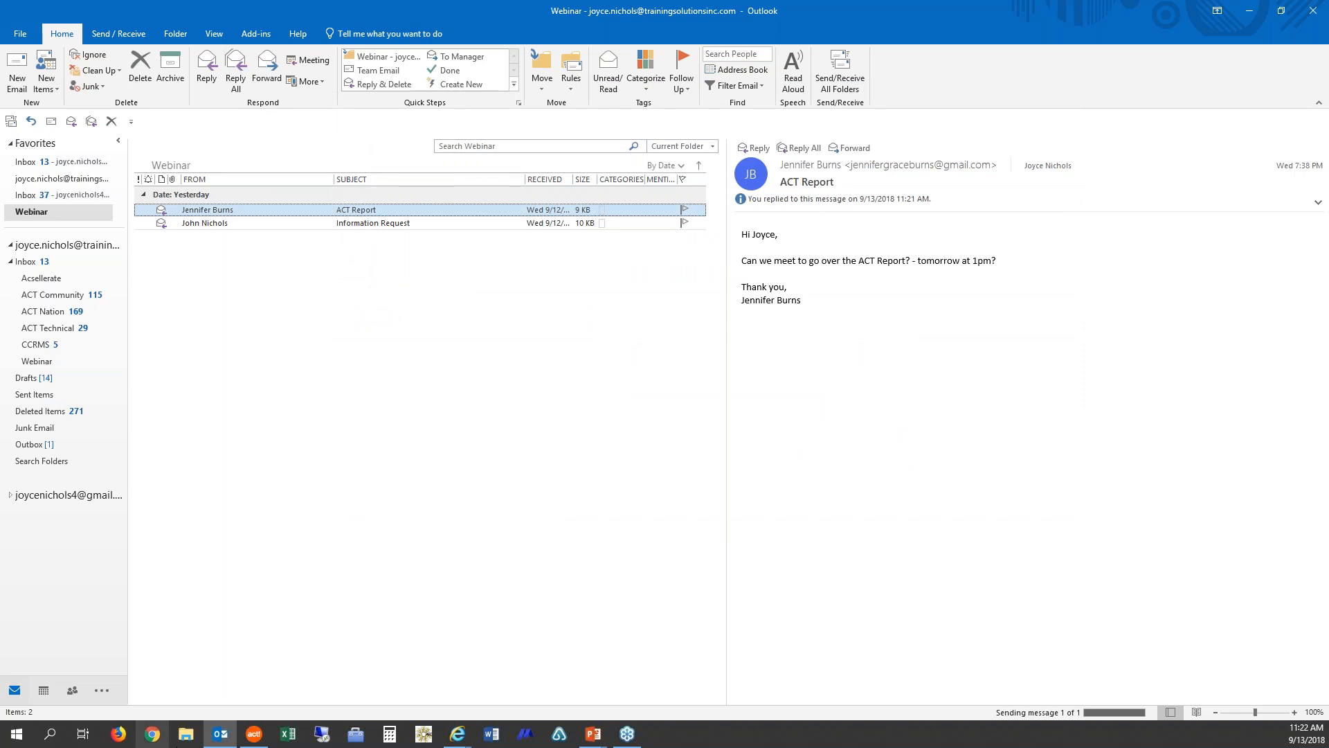
Step: Switch to Act! and check the new contact's History and its history types filter, then return to Outlook
left_click(253, 738)
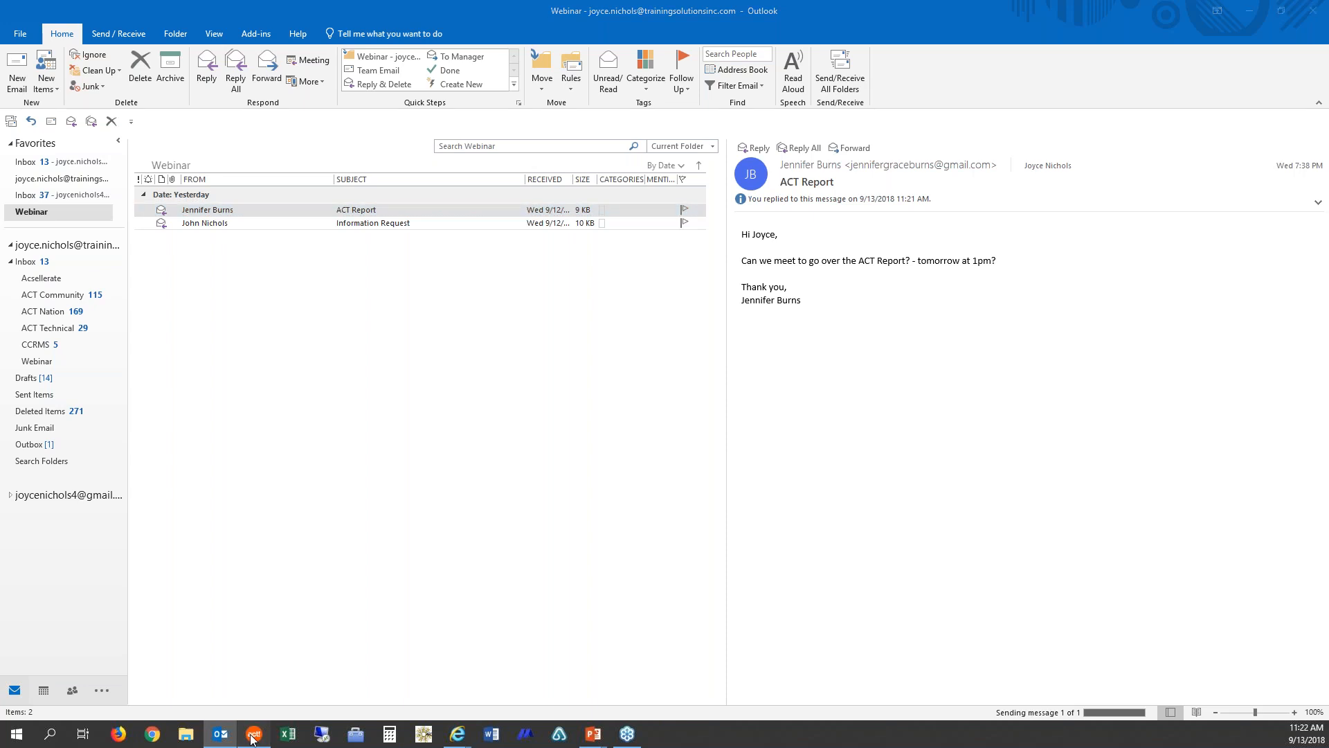
left_click(254, 735)
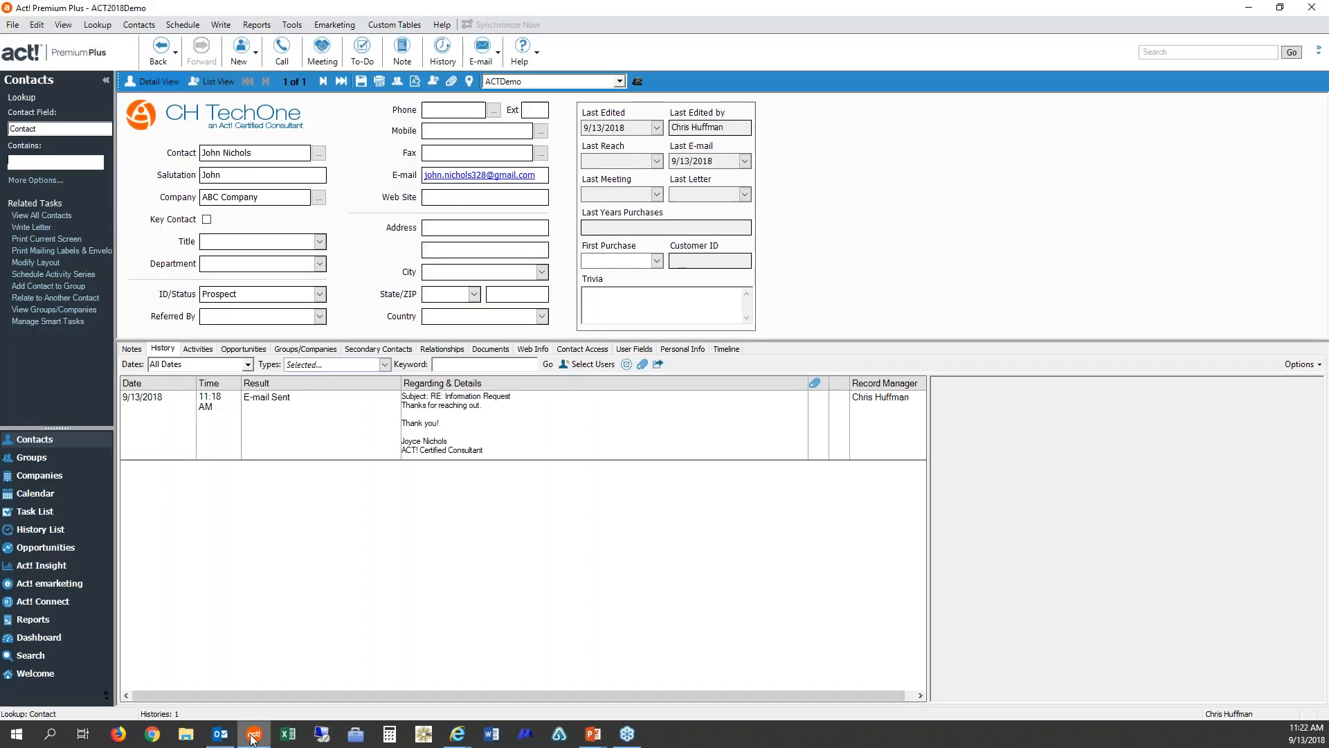
key("Return")
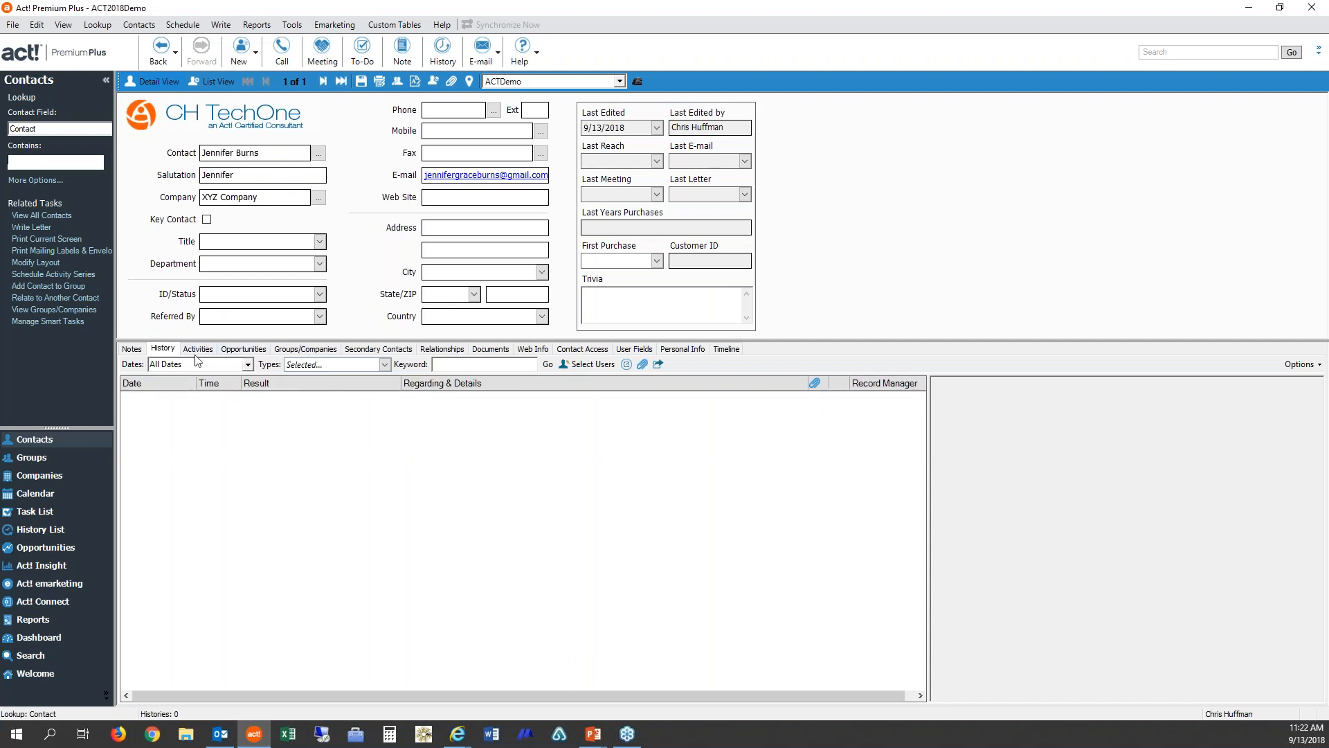
left_click(385, 364)
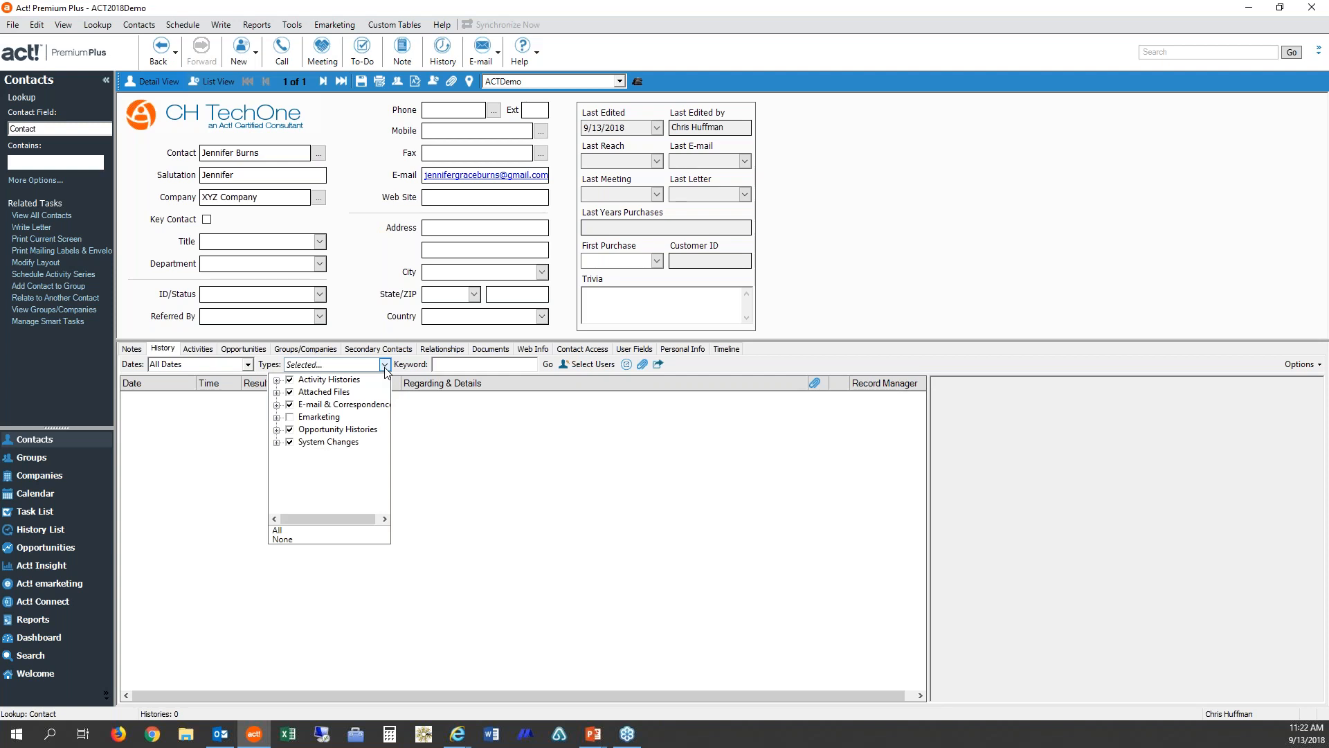
left_click(384, 365)
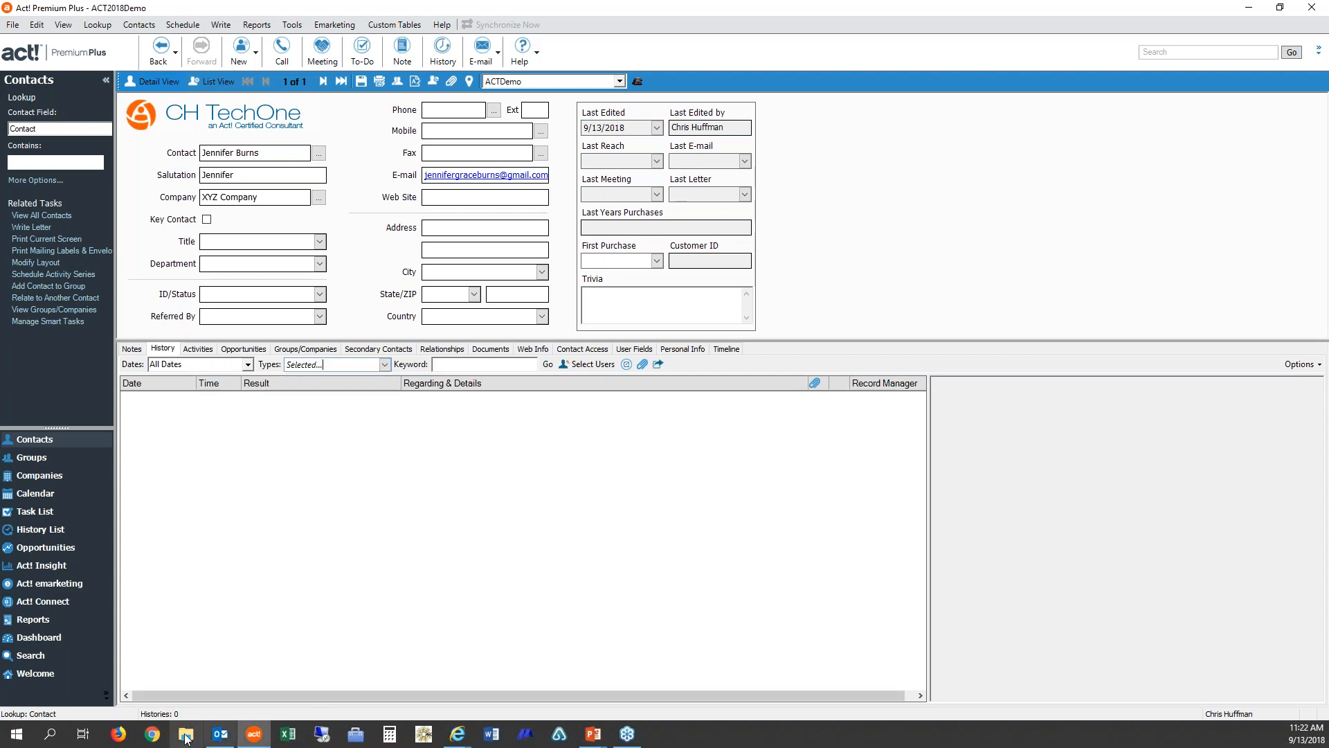
left_click(220, 738)
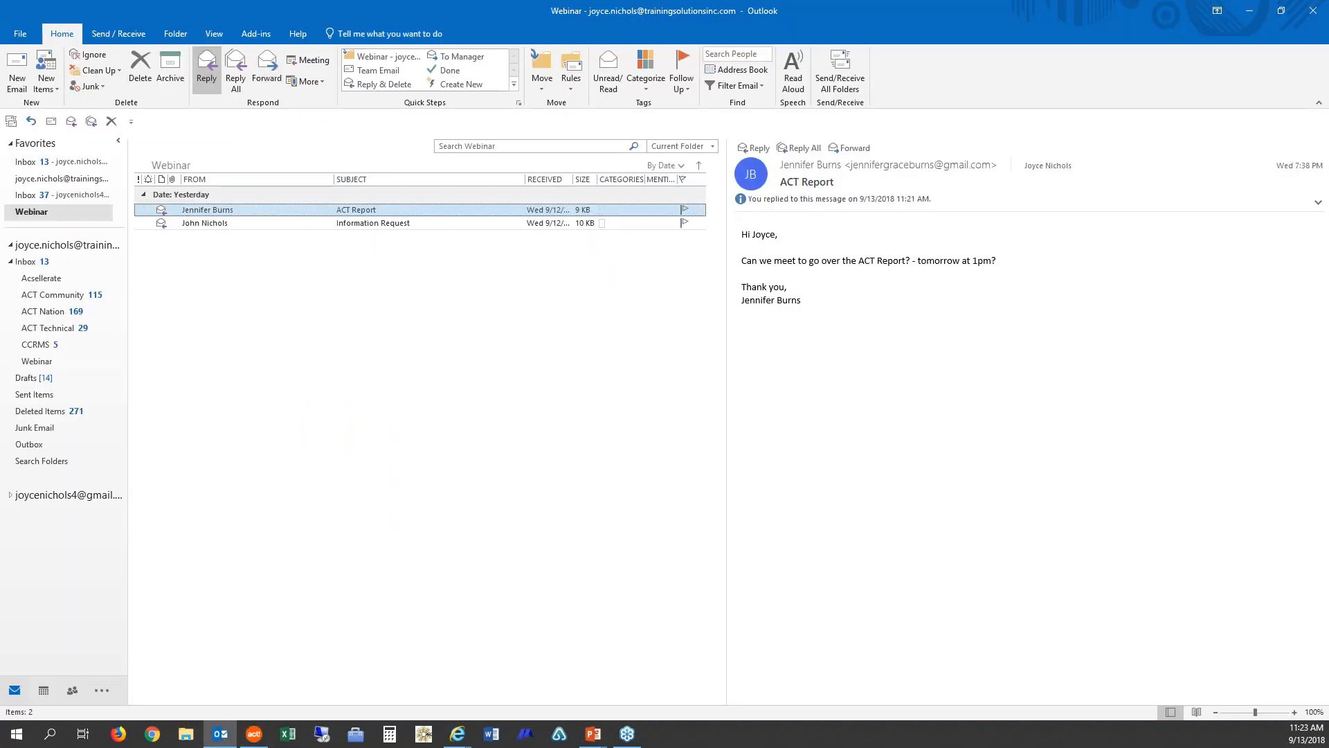
Step: Reply again to the 'ACT Report' e-mail, set ACT! History to subject, message and all attachments, and send it
left_click(206, 69)
left_click(709, 176)
left_click(748, 229)
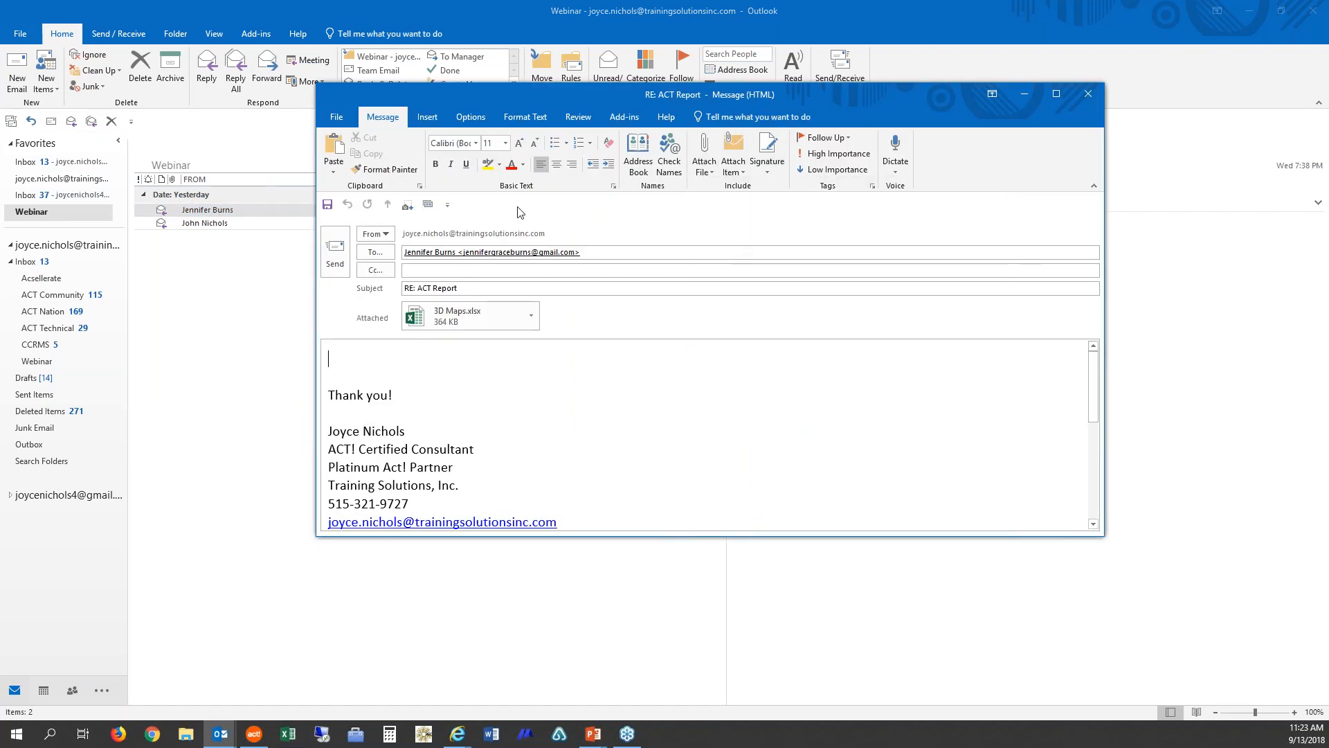
left_click(428, 204)
left_click(509, 225)
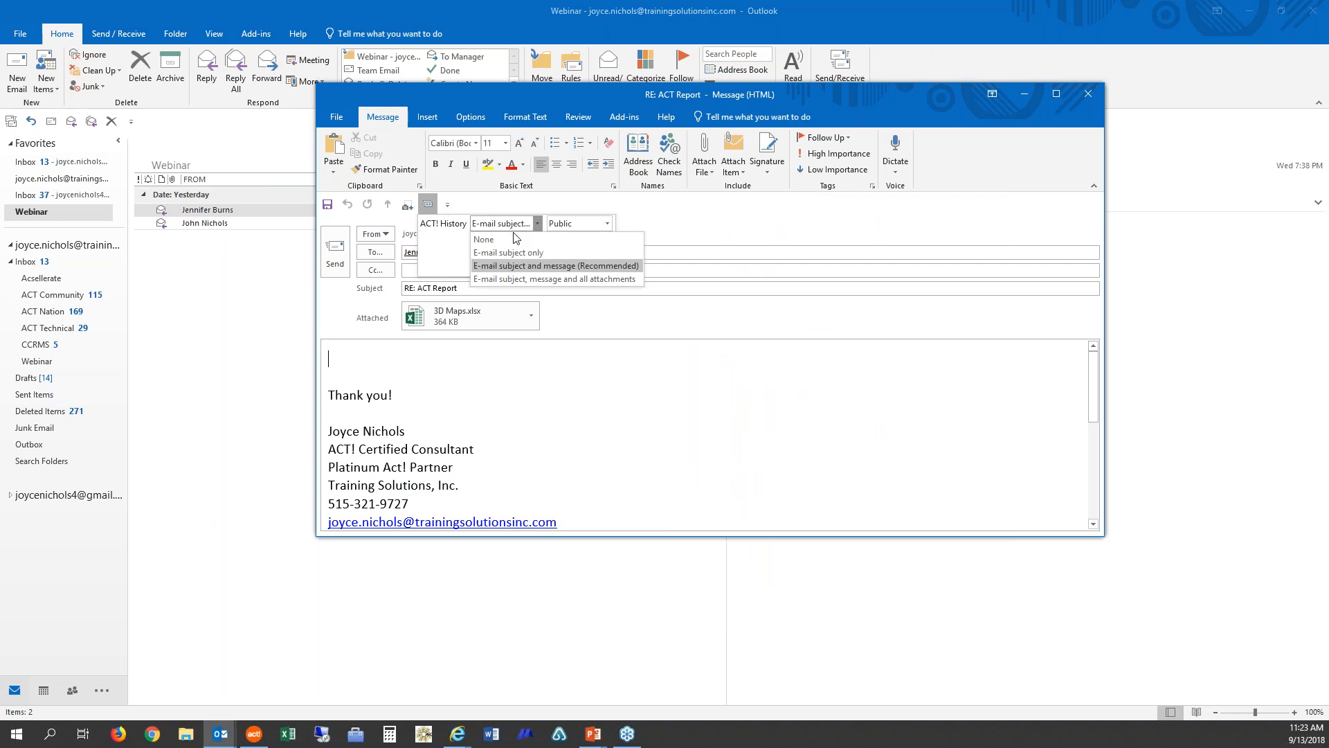
left_click(530, 279)
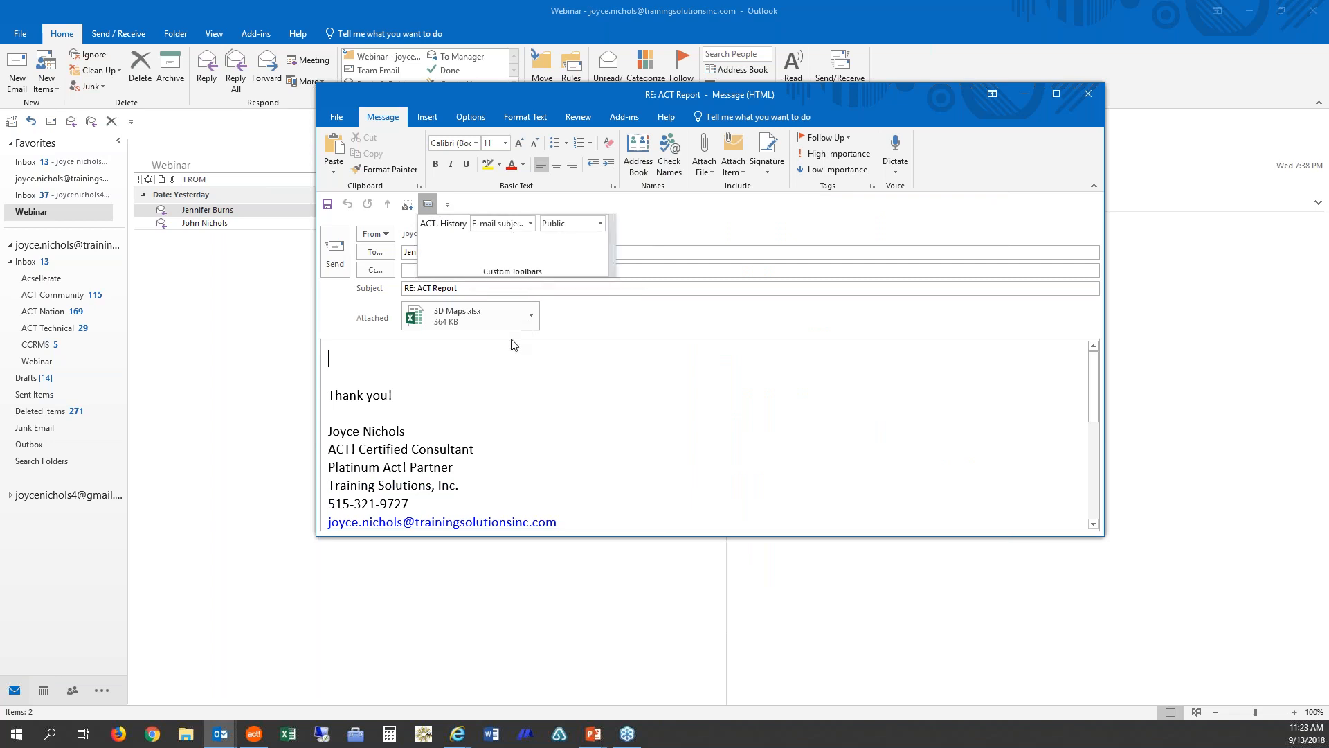
left_click(342, 257)
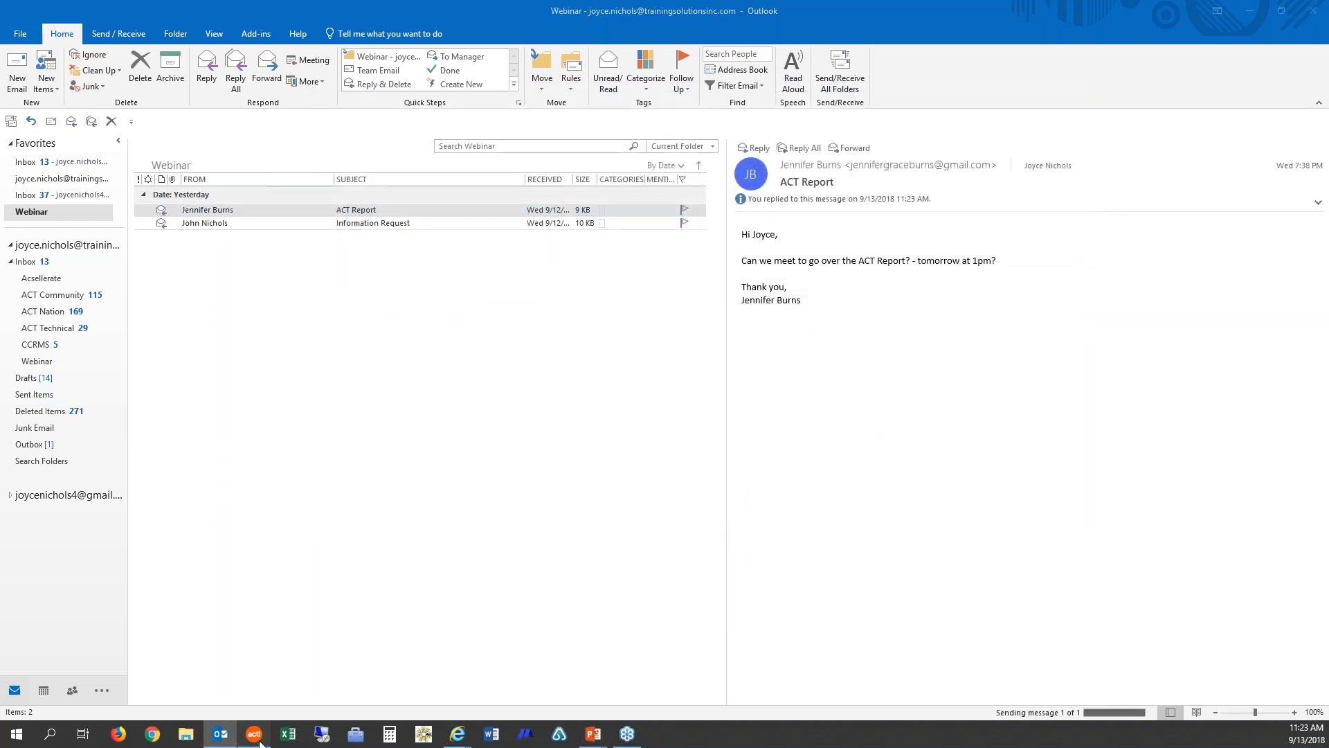
Step: Switch to Act! and open the recorded e-mail from the contact's History to view its attachment, then close it
left_click(260, 742)
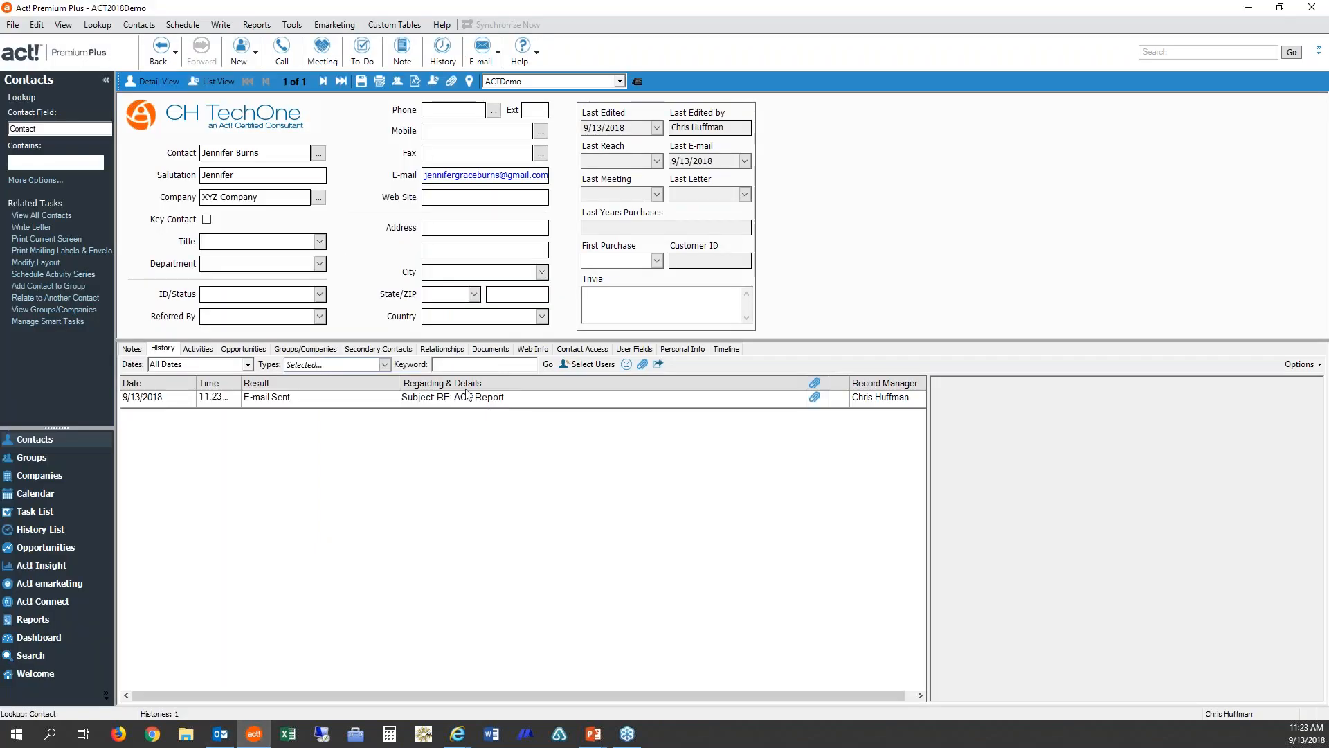
left_click(403, 400)
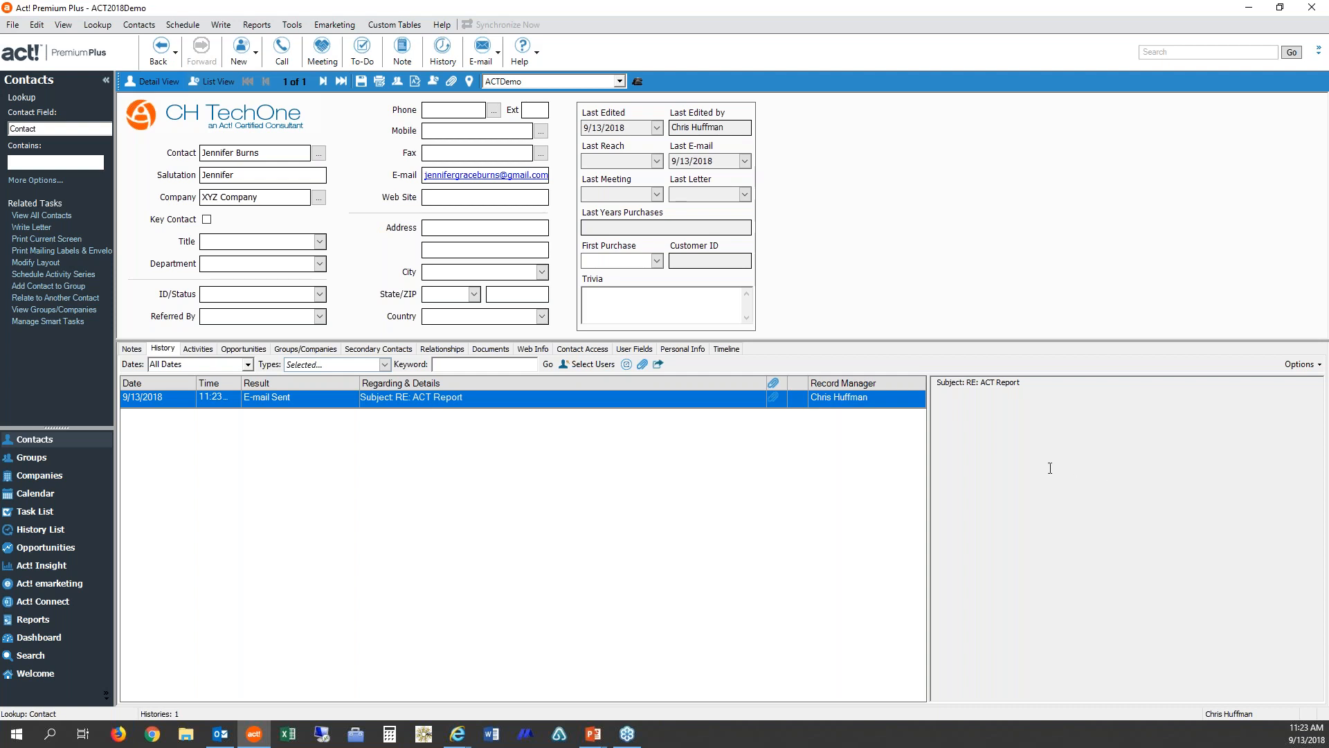
left_click(774, 400)
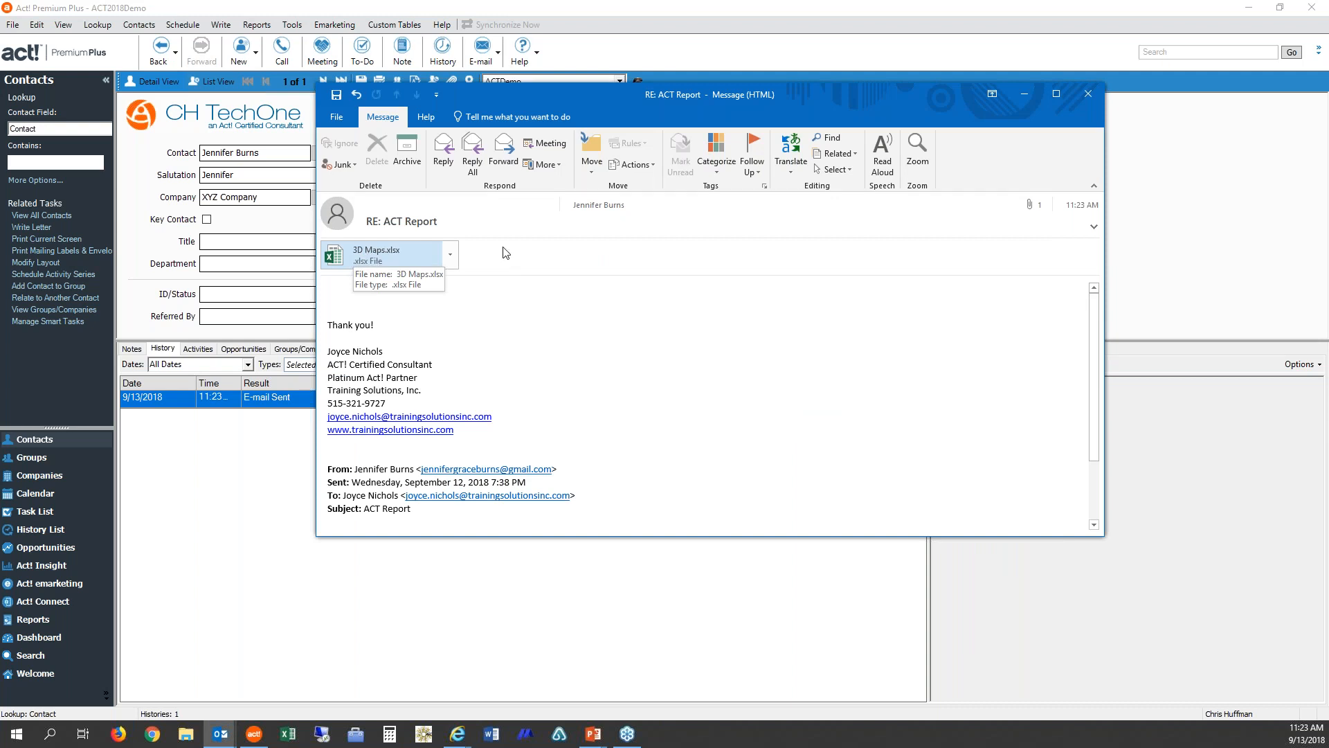
left_click(1082, 99)
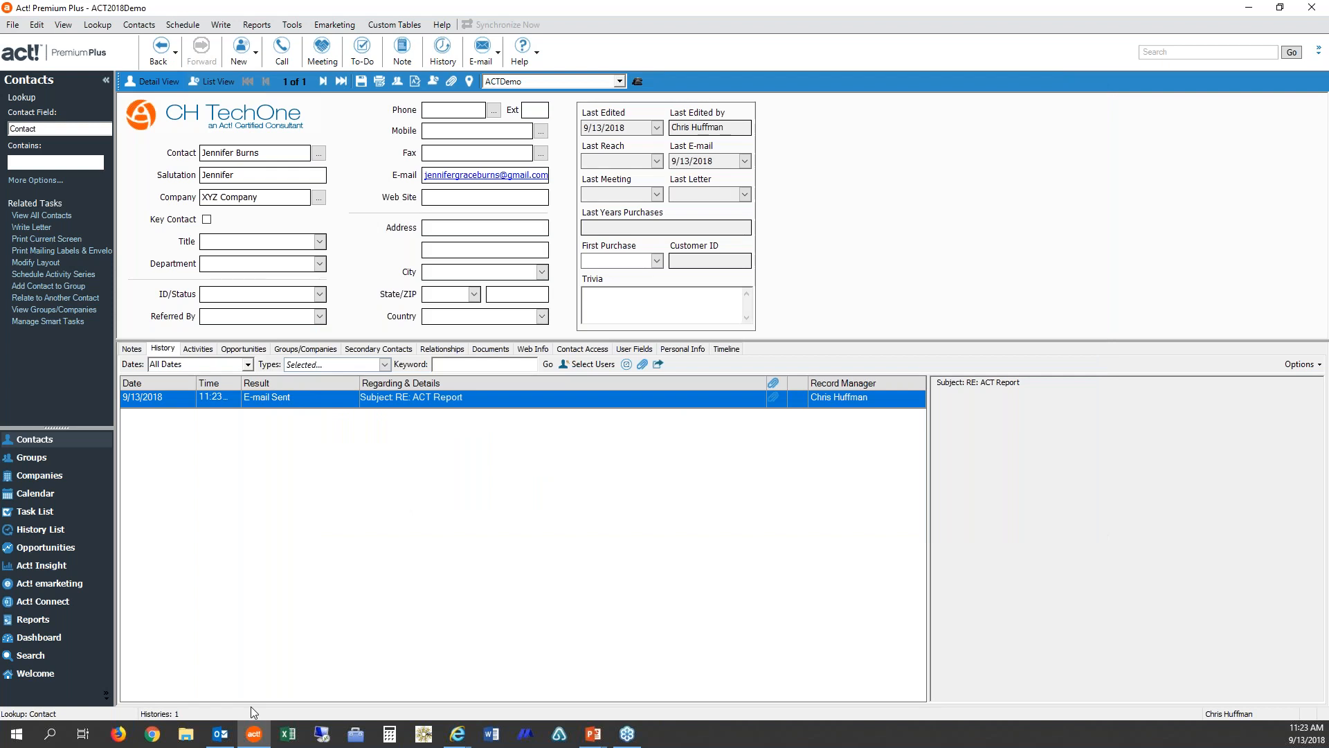
left_click(220, 733)
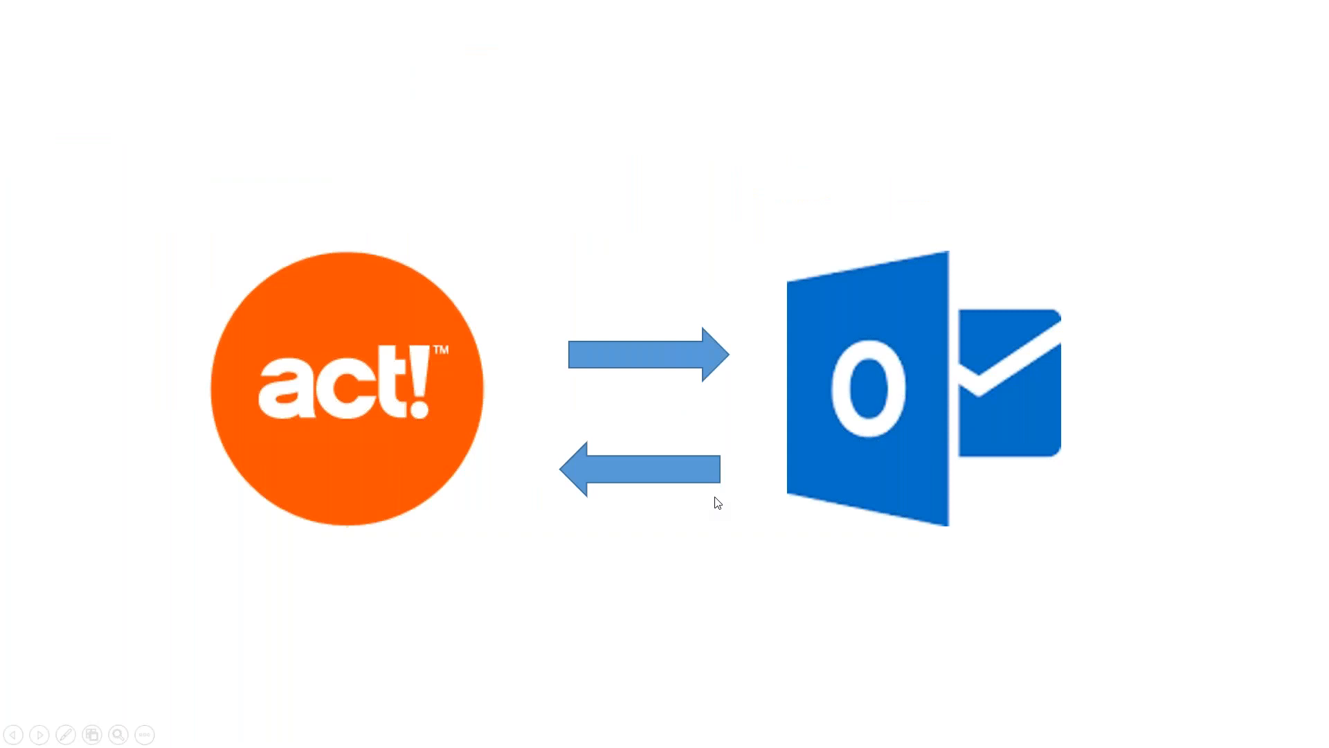
left_click(918, 507)
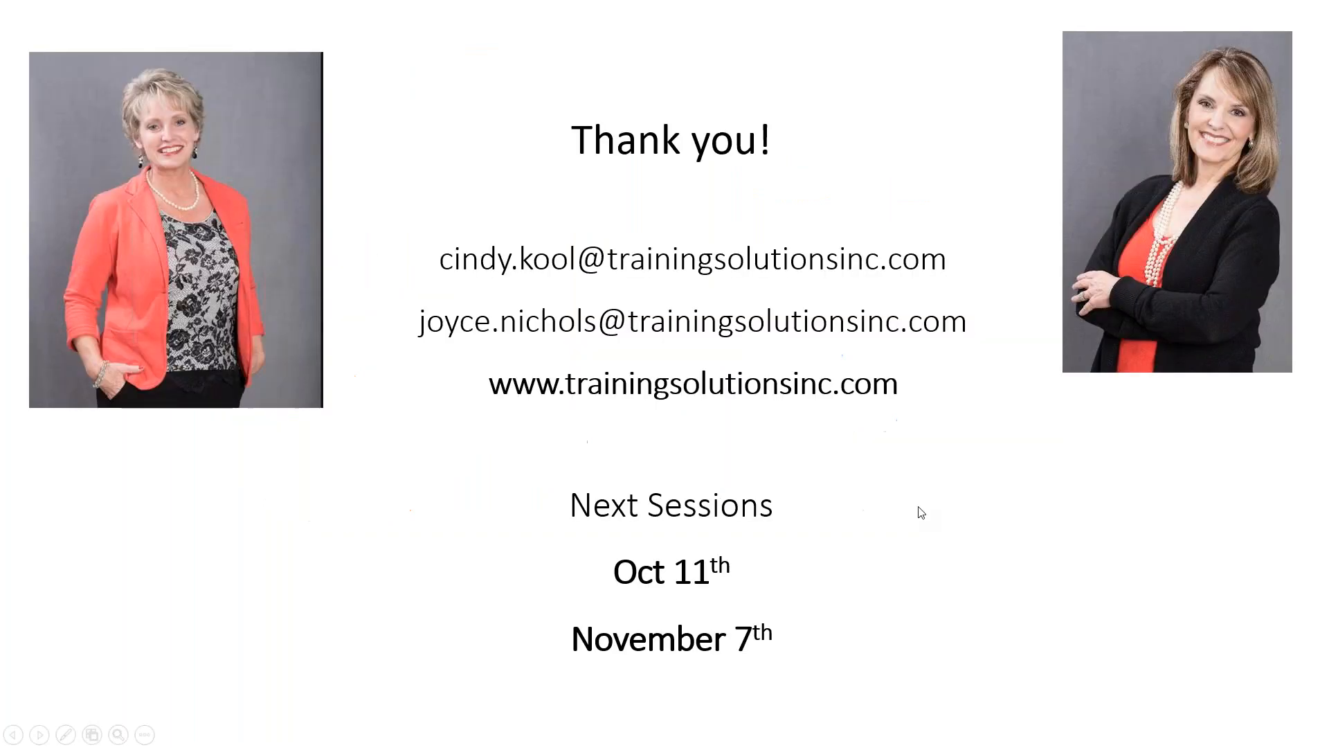